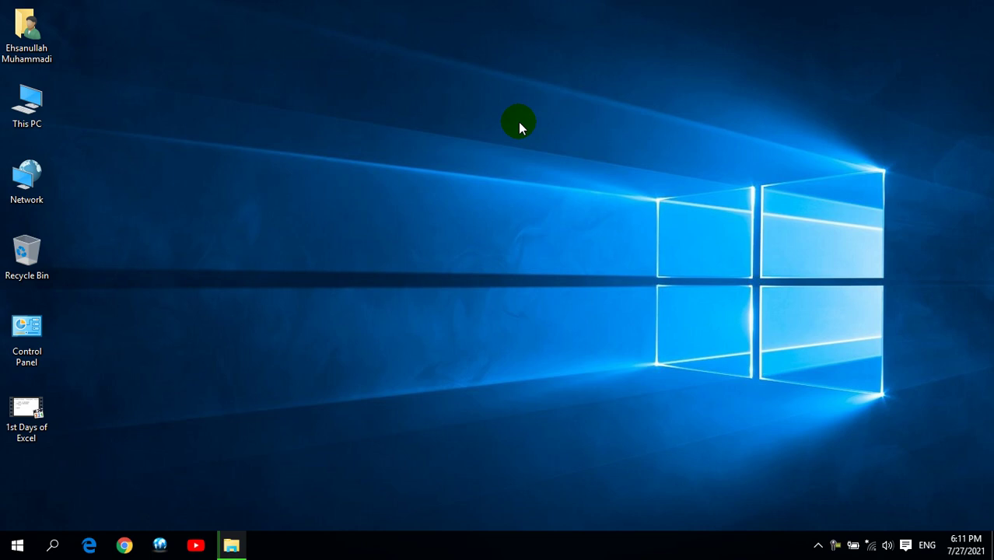
Step: Refresh the desktop twice, then search the Start menu for 'adobe'
{"action": "right_click", "coordinate": [226, 199]}
{"action": "left_click", "coordinate": [269, 241]}
{"action": "right_click", "coordinate": [219, 181]}
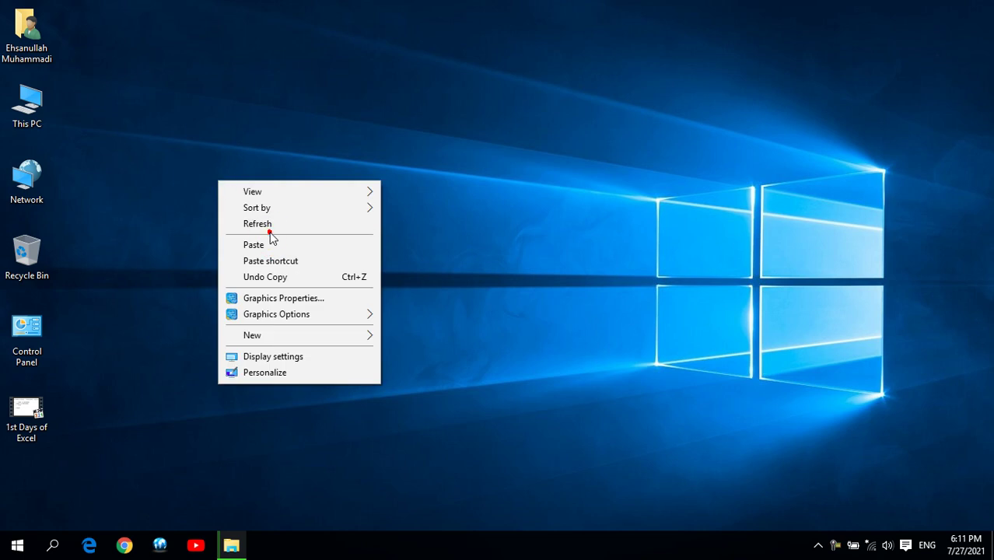
{"action": "left_click", "coordinate": [283, 230]}
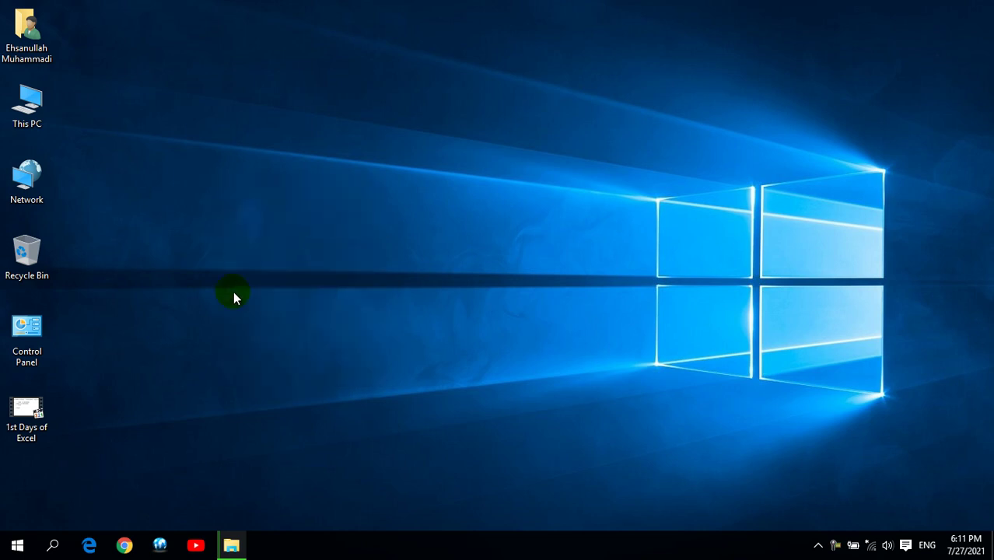
{"action": "key", "text": "super"}
{"action": "type", "text": "ado"}
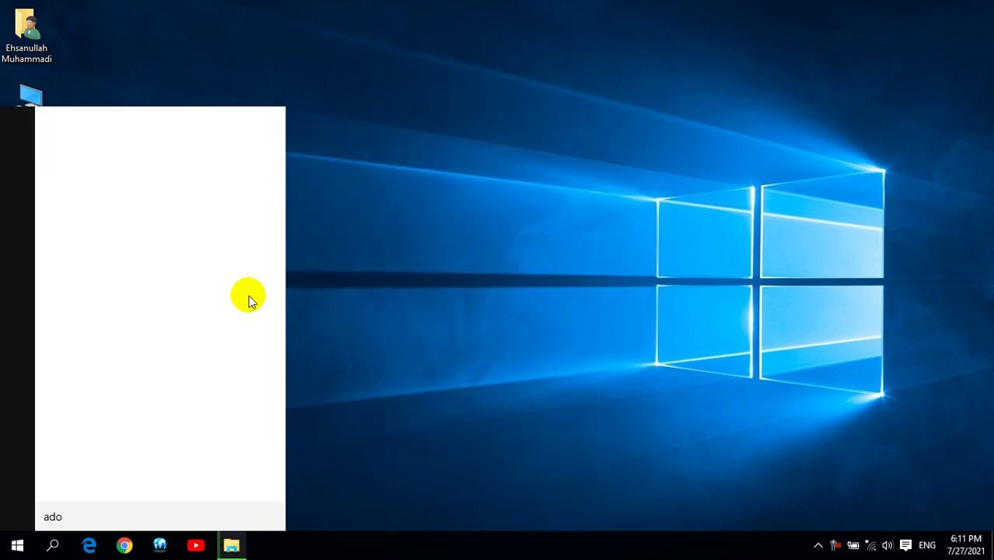
{"action": "type", "text": "be"}
Step: Launch Photoshop and try the Move, Marquee and Lasso tools
{"action": "left_click", "coordinate": [202, 207]}
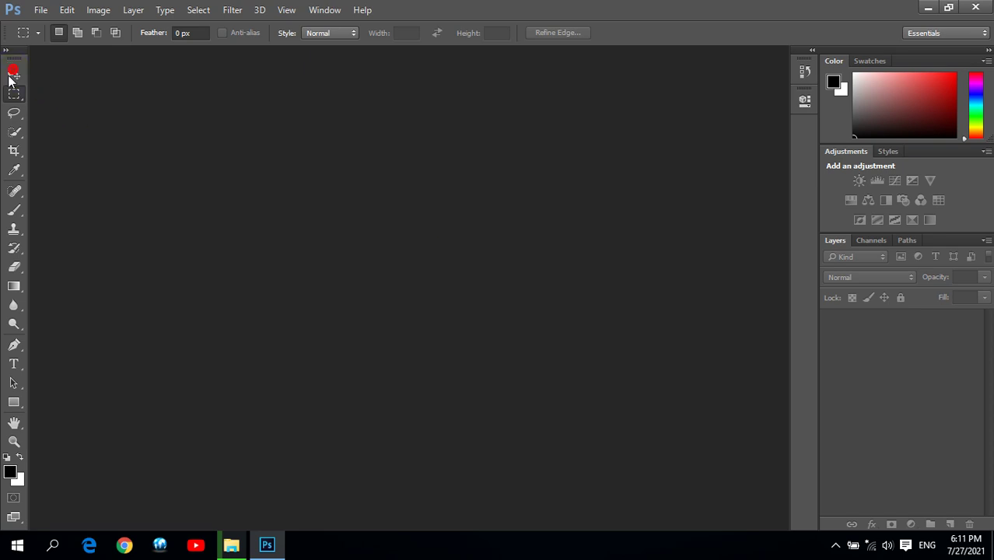
{"action": "left_click", "coordinate": [15, 75]}
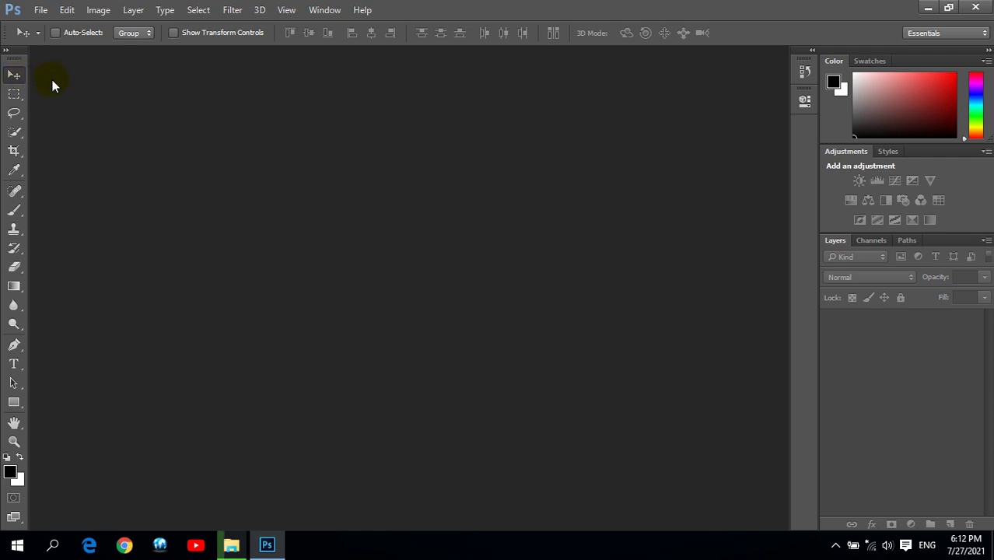
{"action": "left_click", "coordinate": [14, 93]}
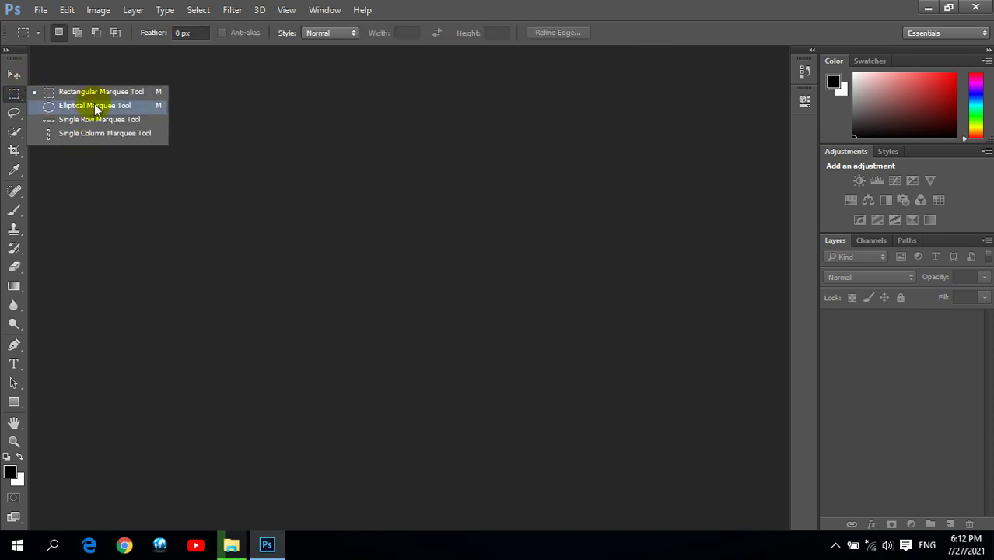
{"action": "left_click", "coordinate": [14, 113]}
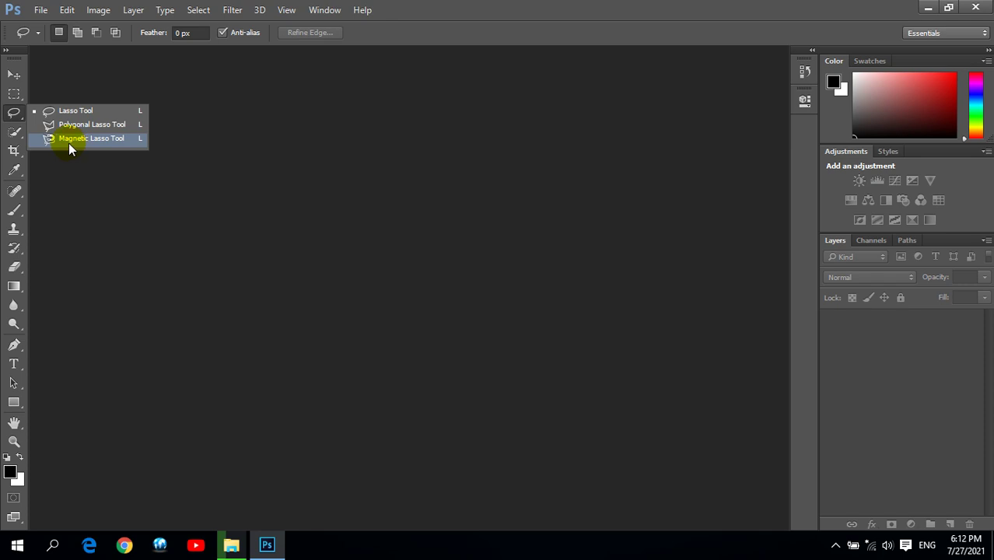
Step: Make the Quick Selection Tool the active tool from its flyout
{"action": "left_click", "coordinate": [471, 6]}
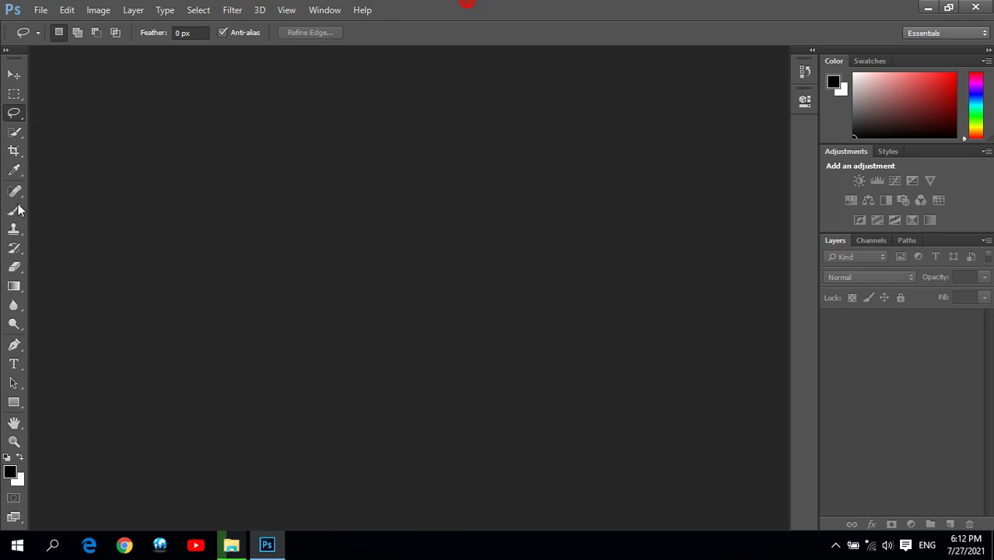
{"action": "left_click", "coordinate": [16, 134]}
{"action": "right_click", "coordinate": [18, 137]}
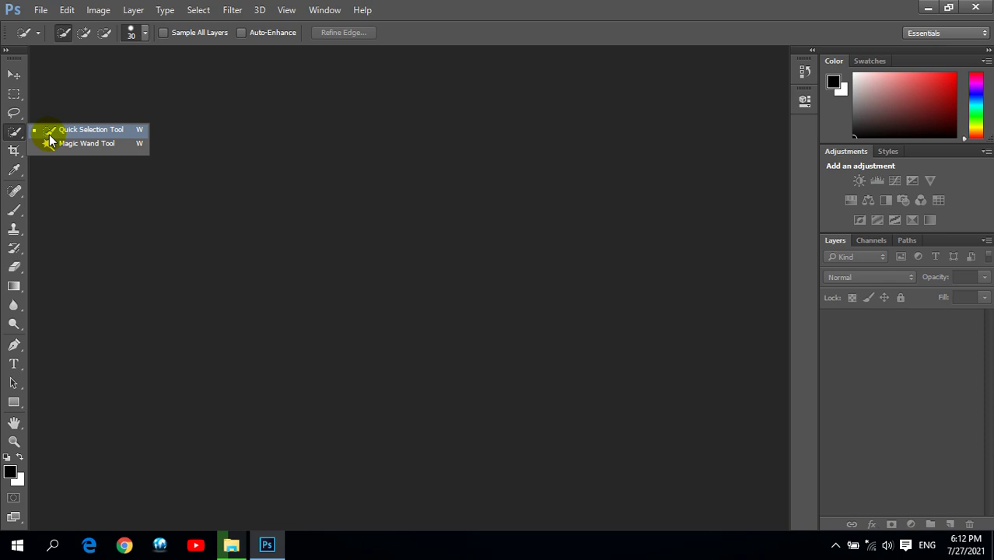
{"action": "left_click", "coordinate": [468, 134]}
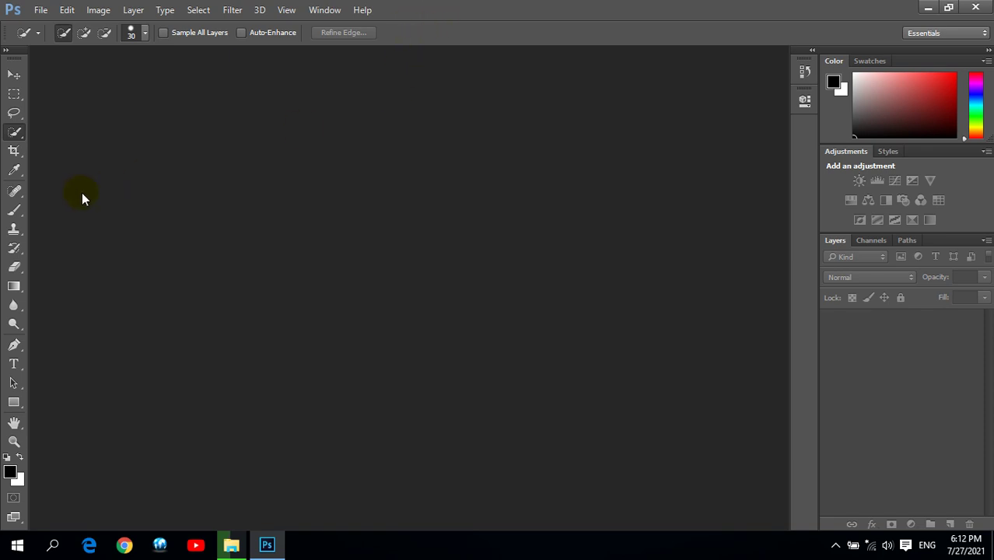
{"action": "right_click", "coordinate": [14, 132]}
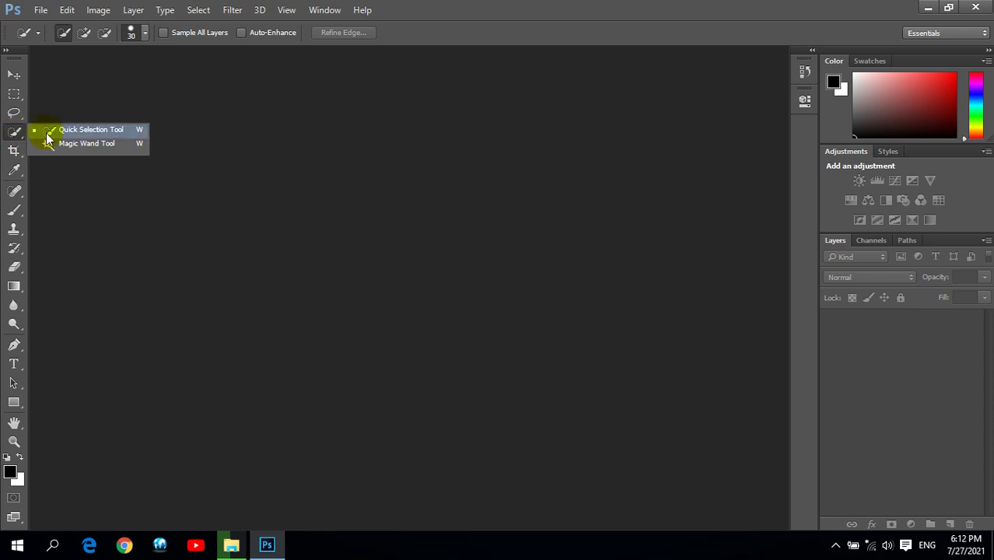
{"action": "left_click", "coordinate": [78, 130]}
Step: Bring up the Open dialog and browse into C:\Windows
{"action": "double_click", "coordinate": [309, 209]}
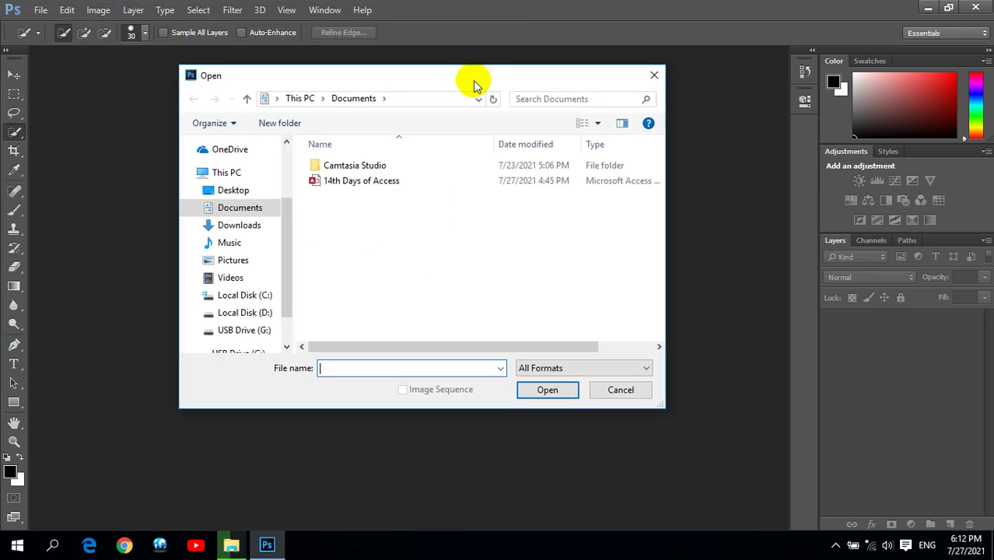
{"action": "left_click_drag", "start_coordinate": [469, 81], "coordinate": [489, 65]}
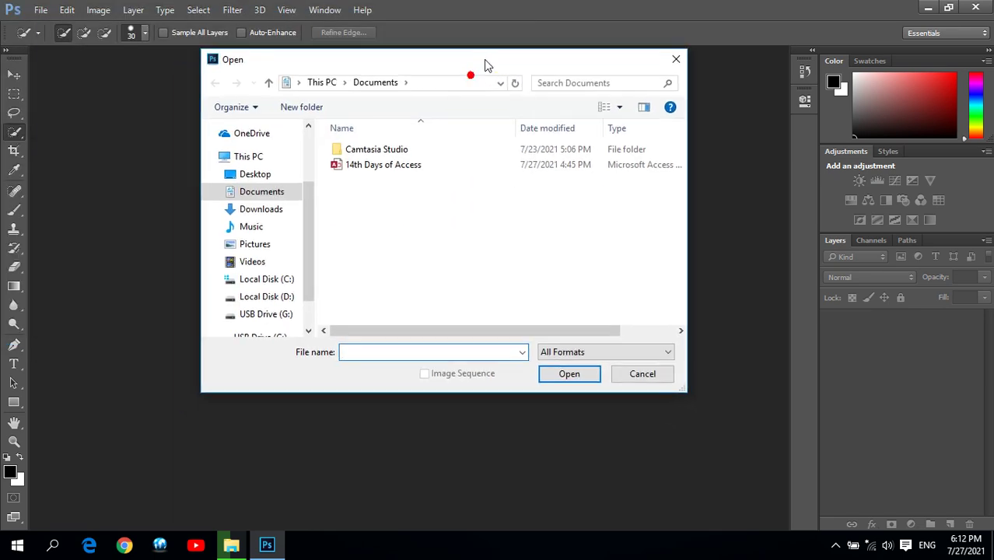
{"action": "left_click_drag", "start_coordinate": [310, 214], "coordinate": [310, 262]}
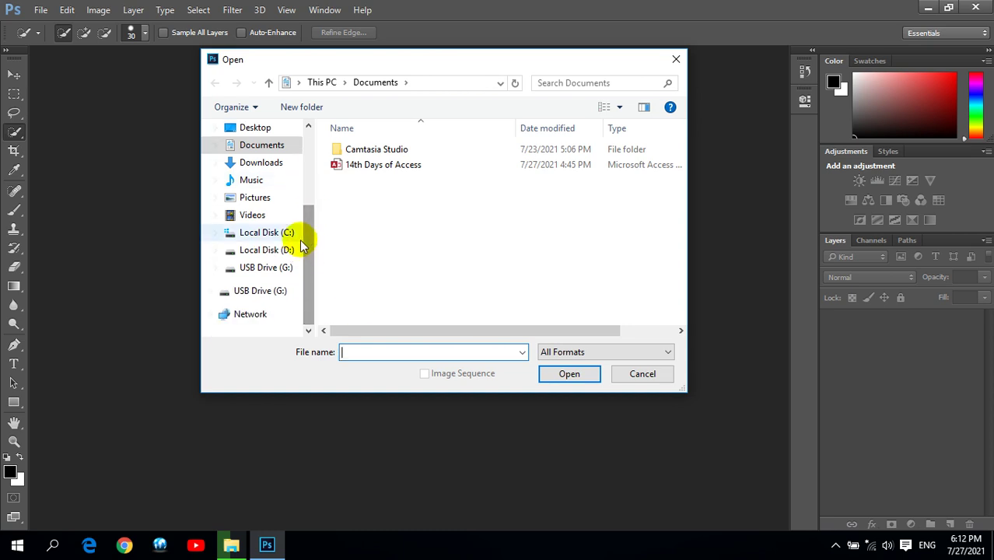
{"action": "left_click", "coordinate": [298, 232]}
{"action": "double_click", "coordinate": [363, 243]}
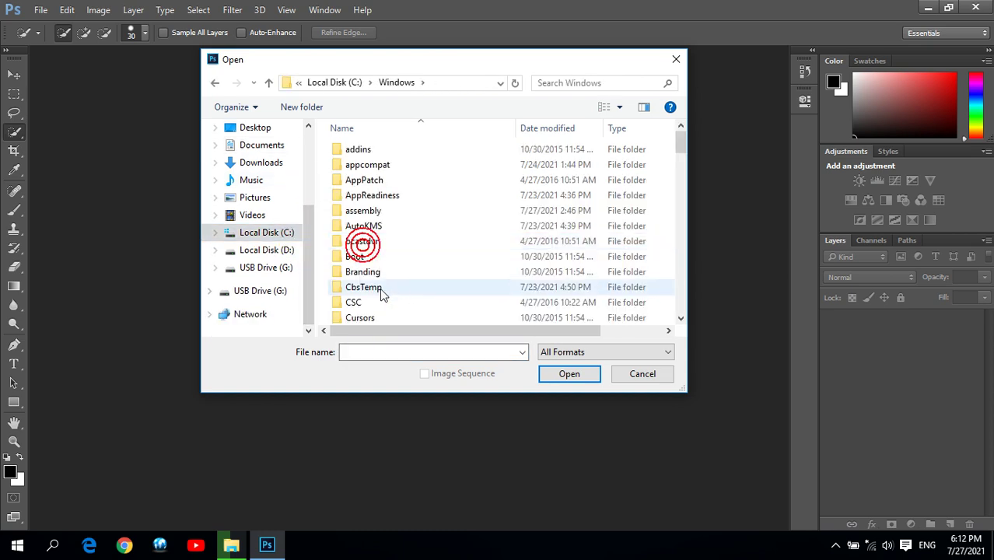
{"action": "left_click", "coordinate": [358, 253]}
{"action": "scroll", "coordinate": [358, 254], "scroll_direction": "down", "scroll_amount": 15}
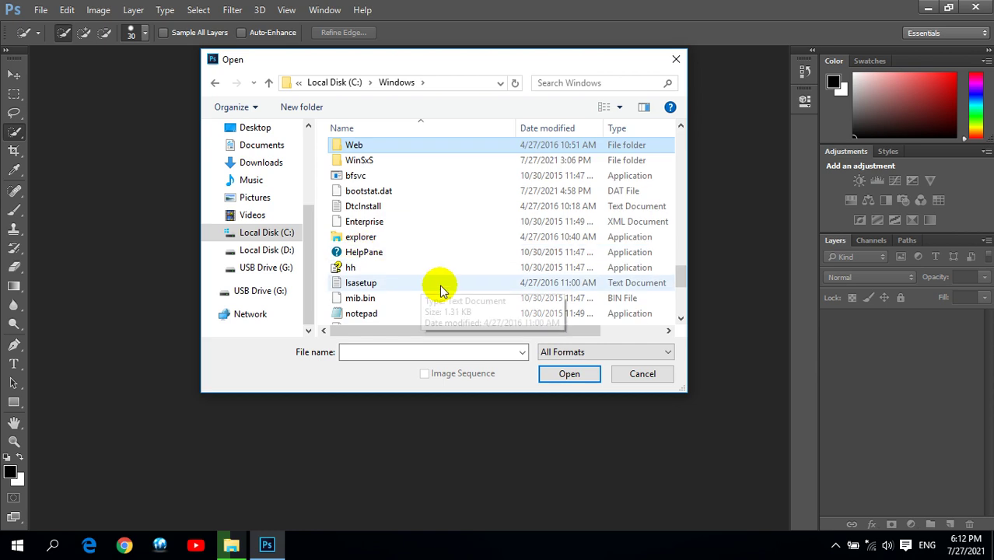
Step: Open img9 from the Web\Wallpaper\Flowers folder
{"action": "left_click", "coordinate": [365, 146]}
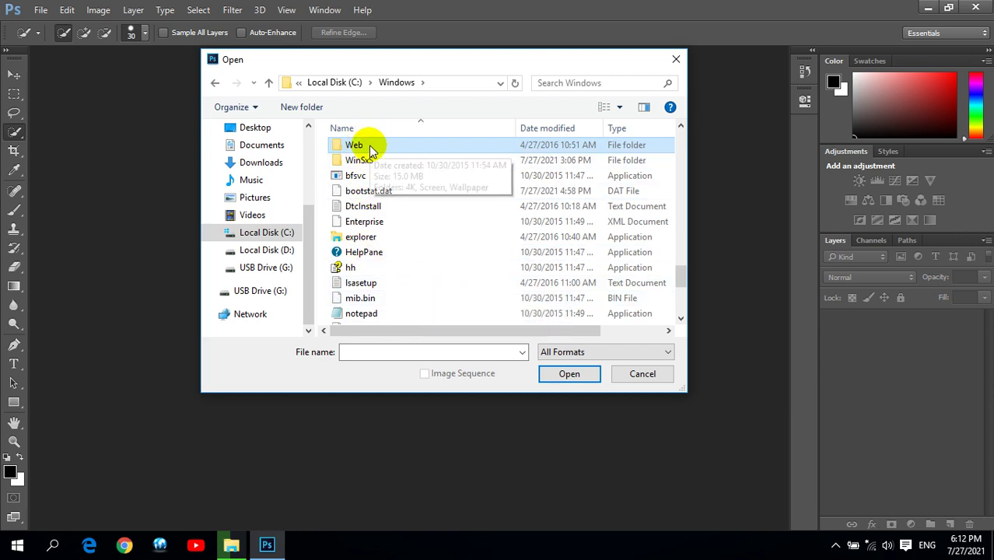
{"action": "double_click", "coordinate": [369, 146]}
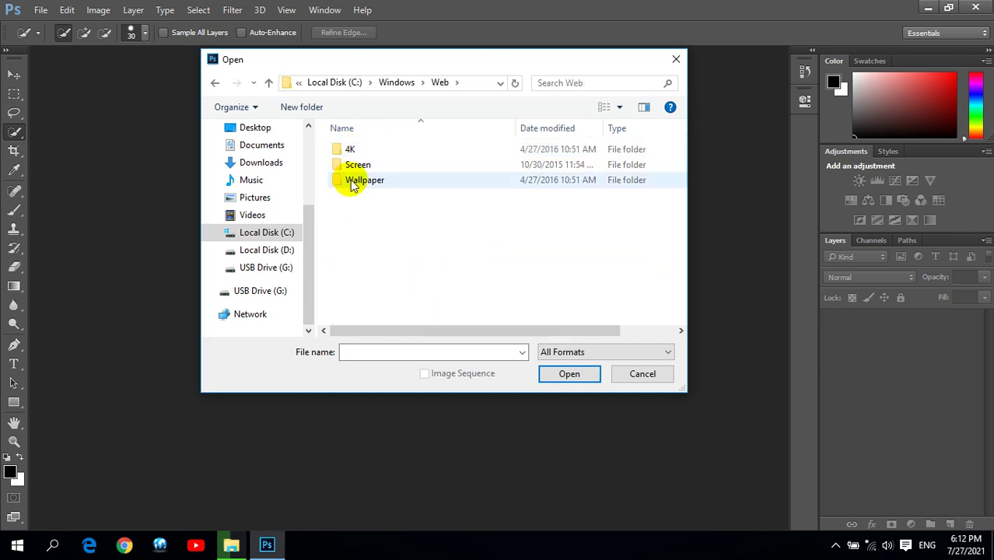
{"action": "double_click", "coordinate": [354, 180]}
{"action": "double_click", "coordinate": [360, 150]}
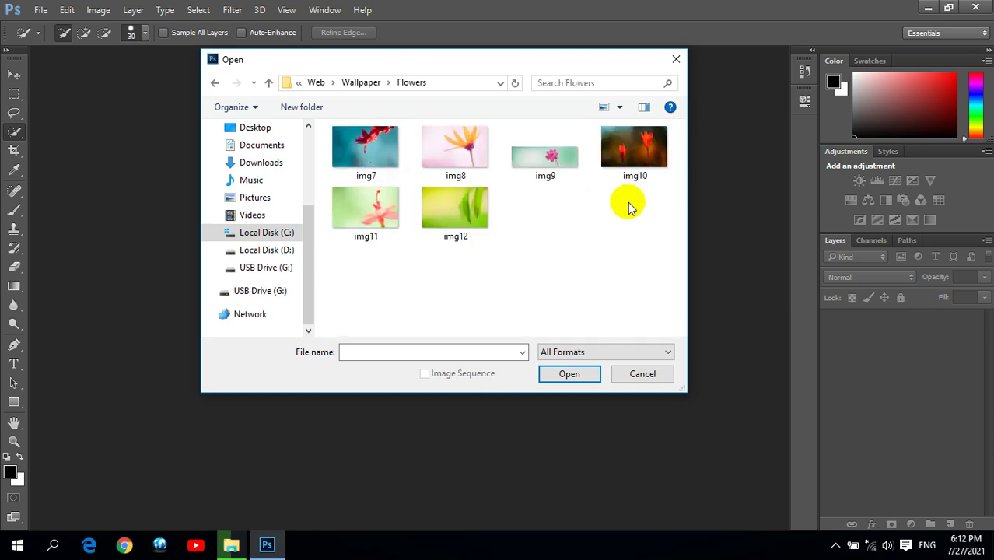
{"action": "left_click", "coordinate": [573, 150]}
{"action": "left_click", "coordinate": [570, 373]}
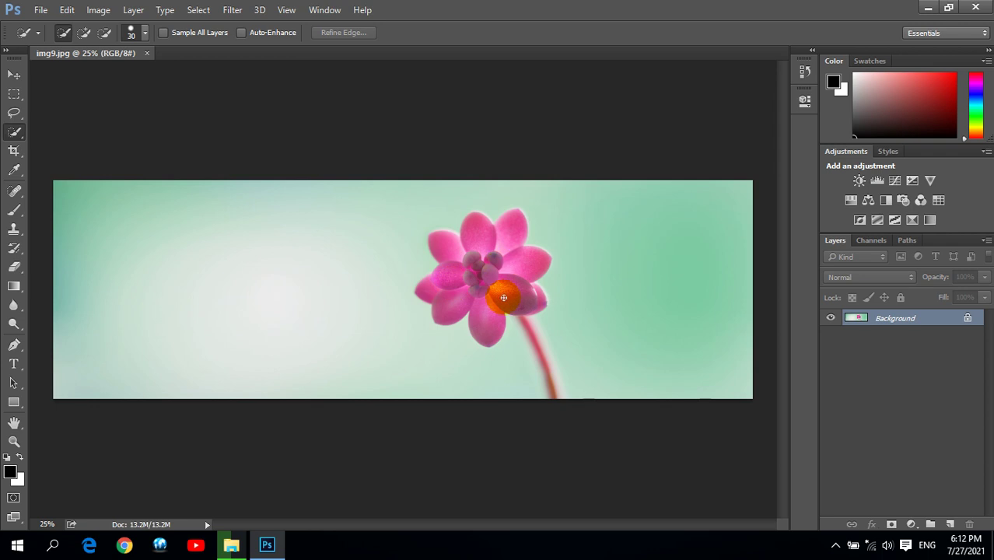
Step: Resize the Quick Selection brush and select the pink flower head
{"action": "right_click", "coordinate": [14, 131]}
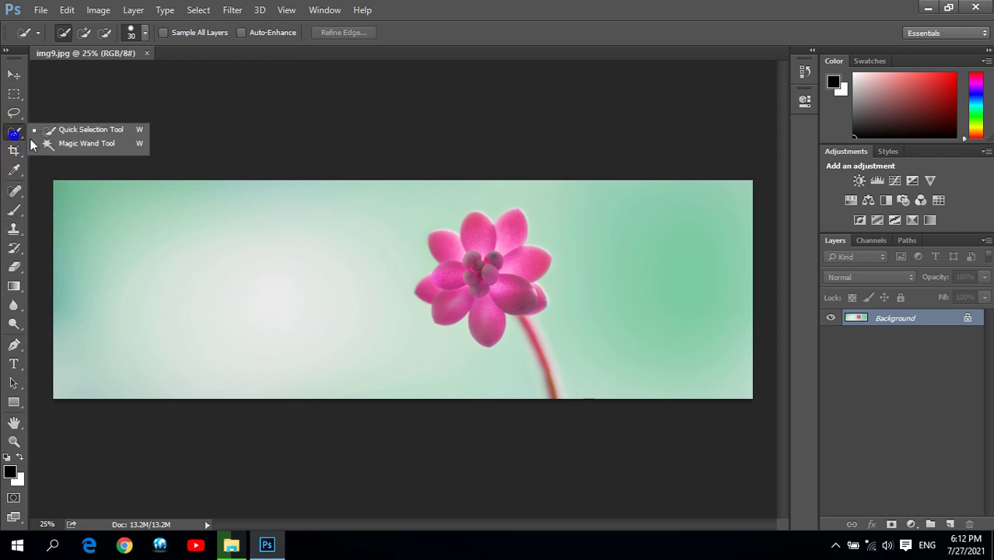
{"action": "left_click", "coordinate": [72, 132]}
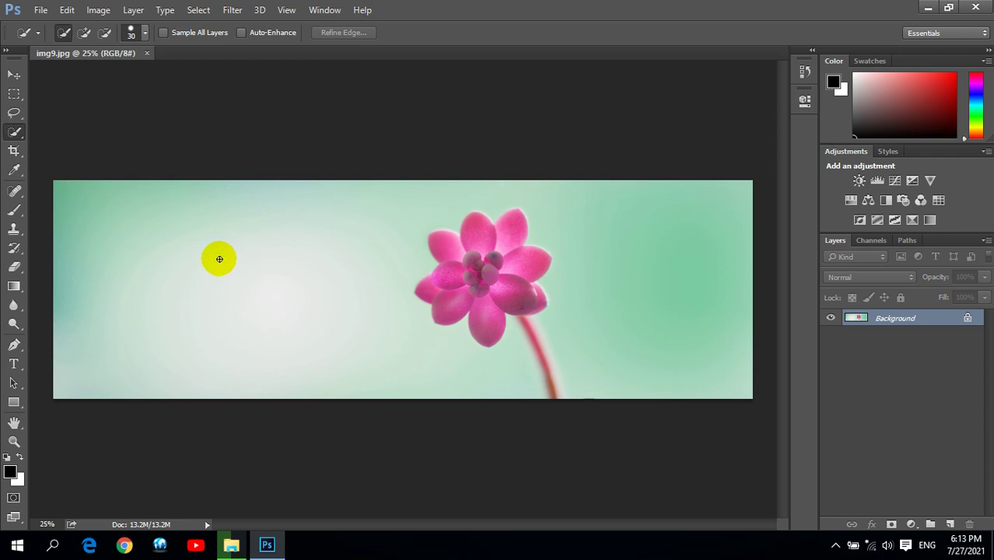
{"action": "key", "text": "bracketright"}
{"action": "key", "text": "bracketright"}
{"action": "key", "text": "bracketright"}
{"action": "key", "text": "bracketright"}
{"action": "key", "text": "bracketright"}
{"action": "key", "text": "bracketright"}
{"action": "key", "text": "bracketright"}
{"action": "key", "text": "bracketright"}
{"action": "key", "text": "bracketright"}
{"action": "key", "text": "bracketright"}
{"action": "key", "text": "bracketright"}
{"action": "key", "text": "bracketright"}
{"action": "key", "text": "bracketleft"}
{"action": "key", "text": "bracketleft"}
{"action": "key", "text": "bracketleft"}
{"action": "key", "text": "bracketleft"}
{"action": "key", "text": "bracketleft"}
{"action": "key", "text": "bracketright"}
{"action": "key", "text": "bracketright"}
{"action": "key", "text": "bracketleft"}
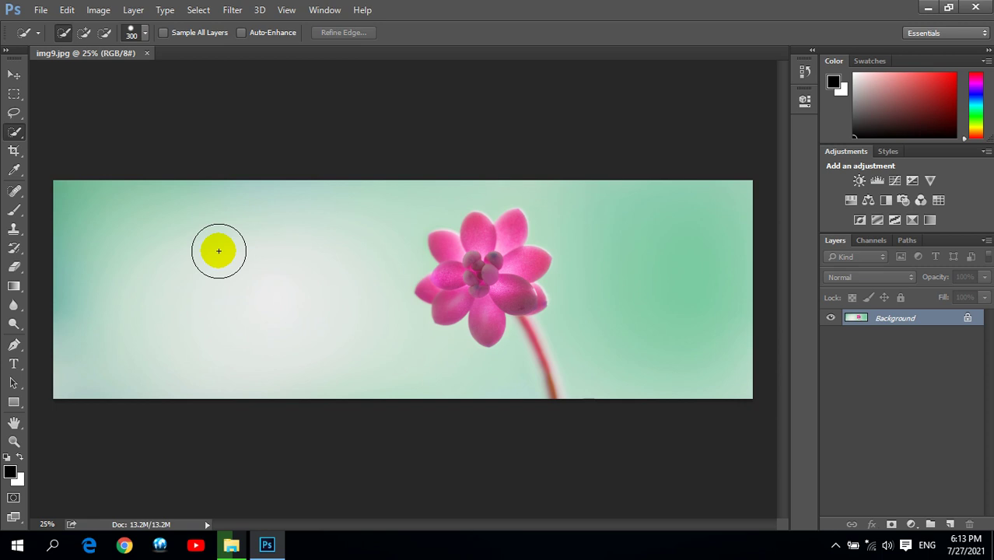
{"action": "key", "text": "bracketleft"}
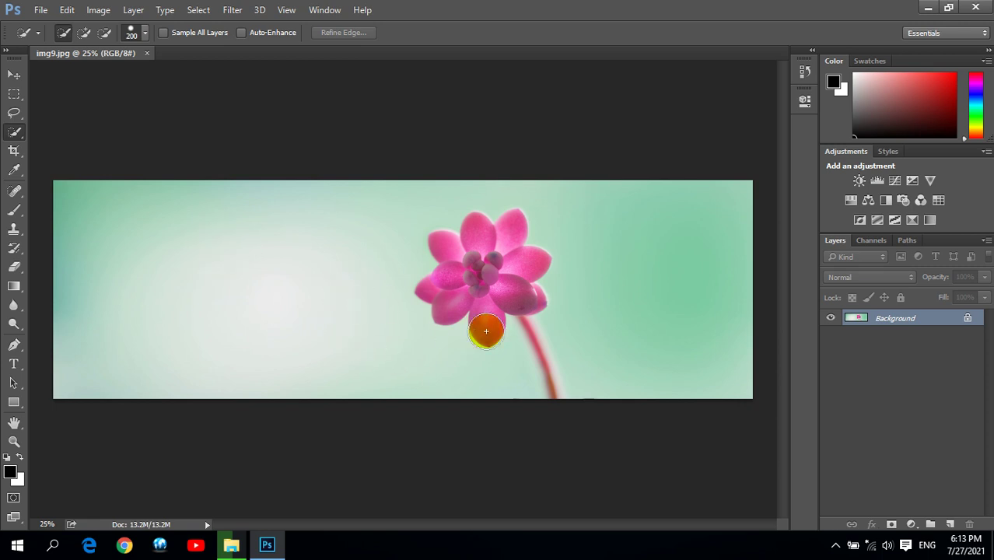
{"action": "mouse_move", "coordinate": [486, 331]}
{"action": "left_mouse_down"}
{"action": "mouse_move", "coordinate": [502, 255]}
{"action": "mouse_move", "coordinate": [498, 274]}
{"action": "left_mouse_up"}
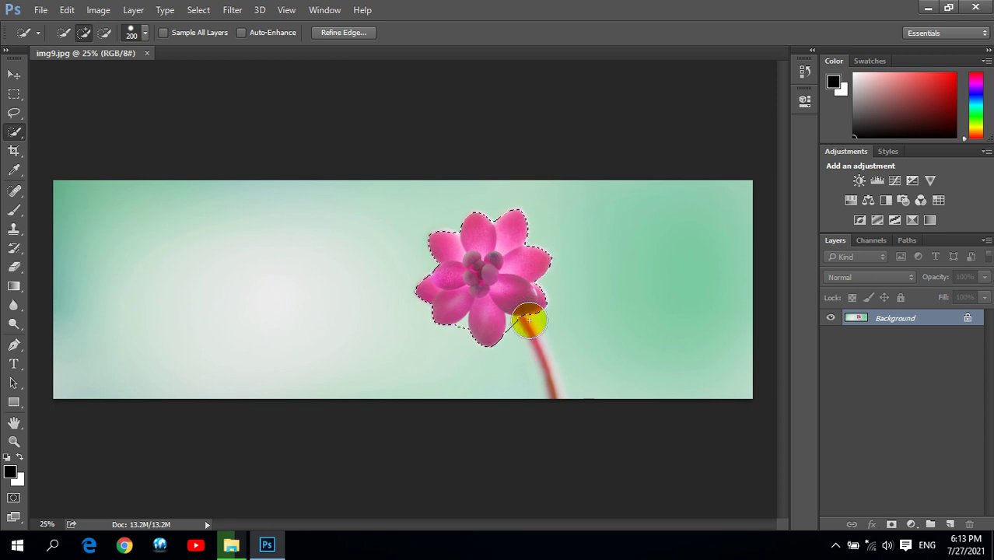
Step: Extend the selection down the stem with a smaller brush, then deselect
{"action": "key", "text": "bracketleft"}
{"action": "key", "text": "bracketleft"}
{"action": "key", "text": "bracketleft"}
{"action": "key", "text": "bracketleft"}
{"action": "key", "text": "bracketleft"}
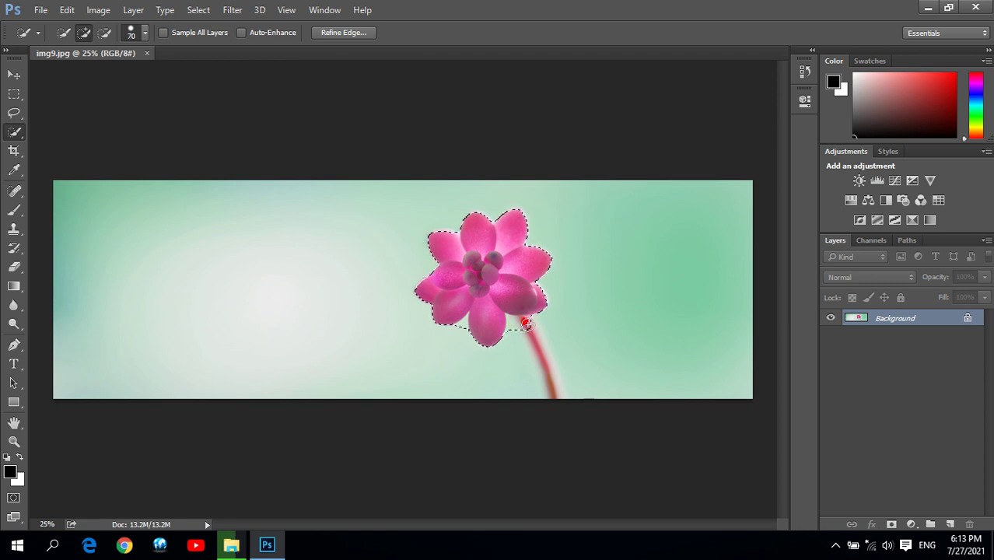
{"action": "left_click_drag", "start_coordinate": [532, 344], "coordinate": [556, 383]}
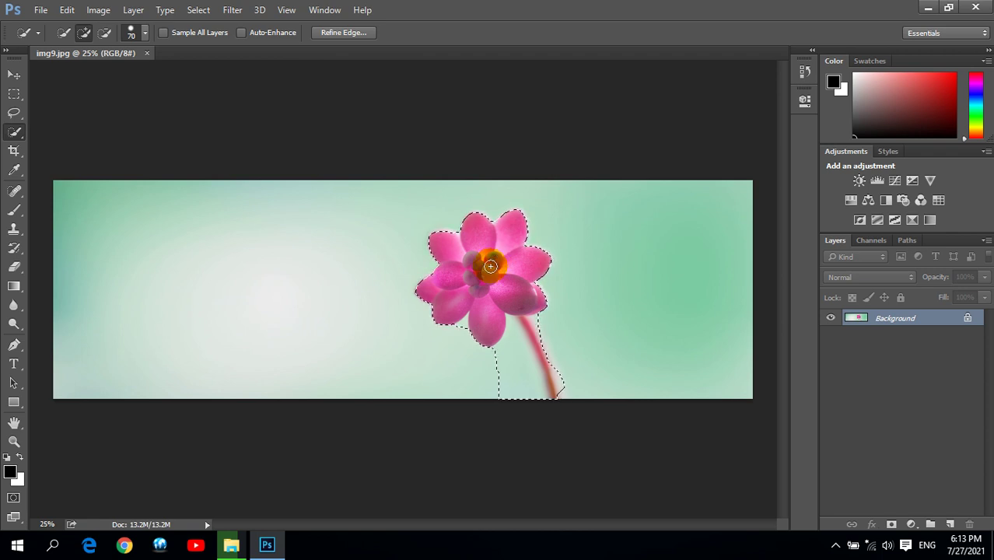
{"action": "key", "text": "ctrl+d"}
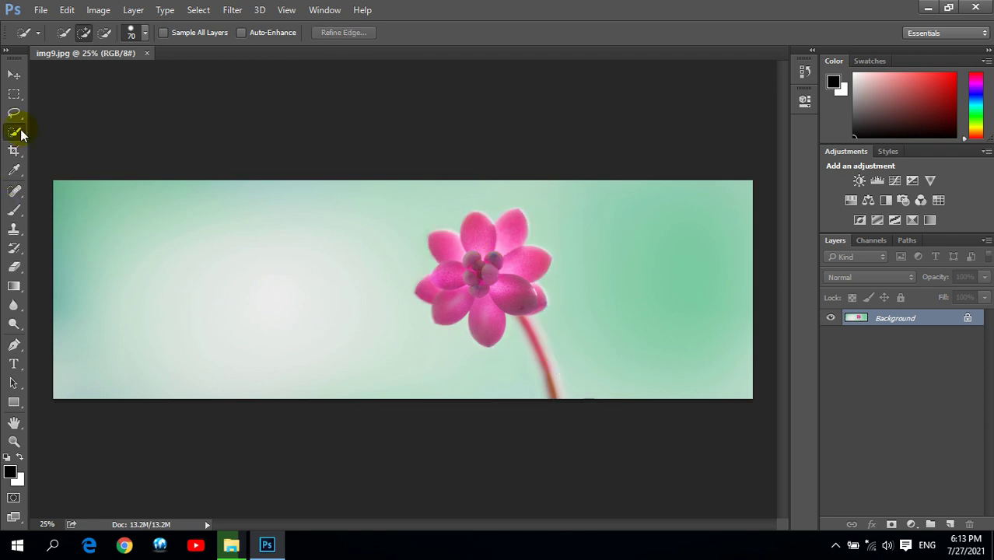
Step: Reselect the flower petals, then float img9.jpg in its own window and close it
{"action": "left_click", "coordinate": [67, 128]}
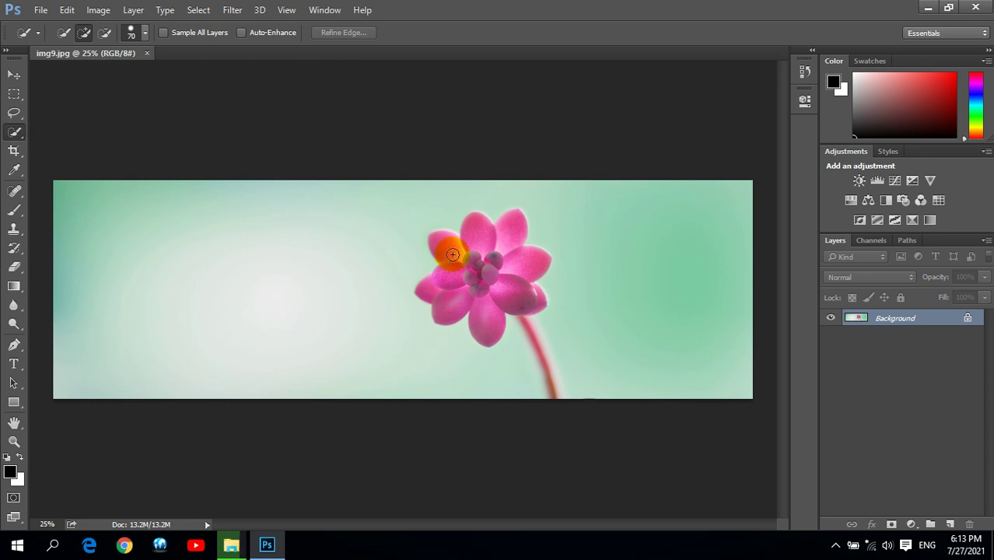
{"action": "left_click_drag", "start_coordinate": [453, 255], "coordinate": [506, 298]}
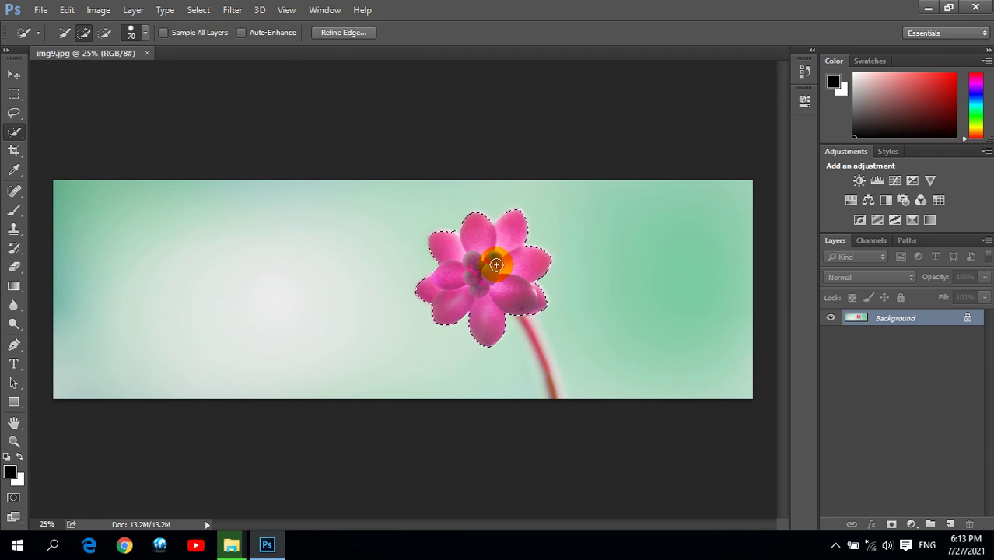
{"action": "right_click", "coordinate": [14, 132]}
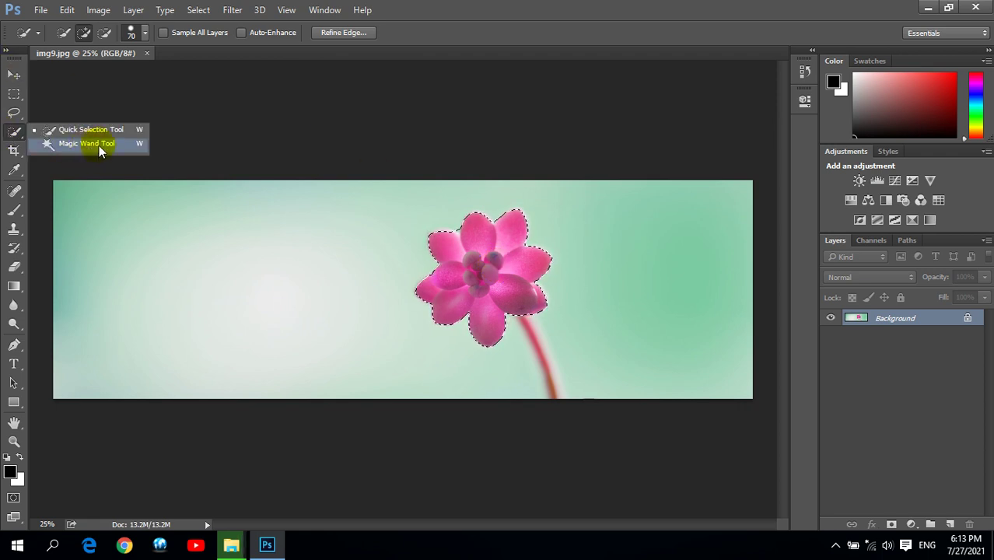
{"action": "left_click", "coordinate": [523, 3]}
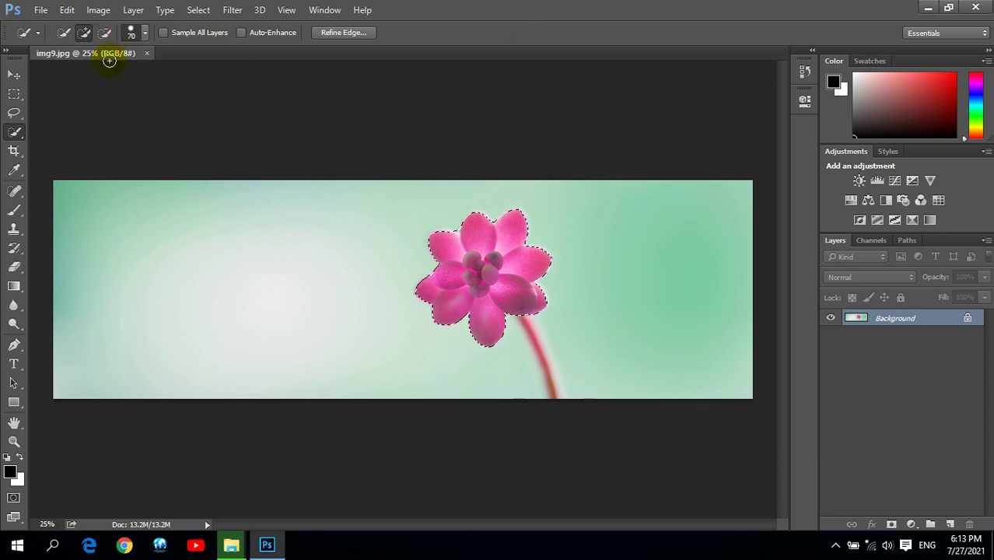
{"action": "left_click_drag", "start_coordinate": [115, 54], "coordinate": [208, 125]}
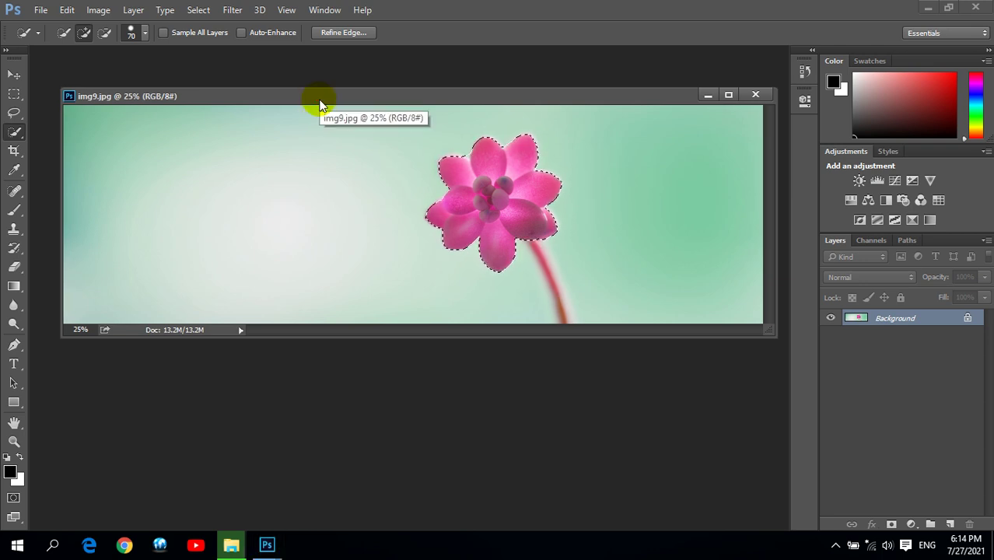
{"action": "left_click", "coordinate": [755, 94]}
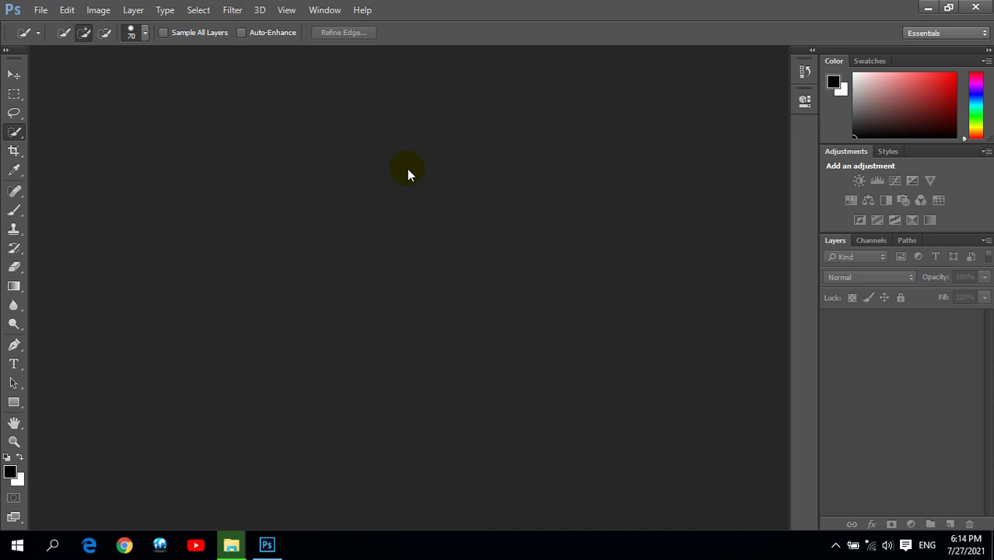
Step: Create a new document from the Web preset (800 × 600 px, 72 ppi)
{"action": "left_click", "coordinate": [40, 10]}
{"action": "left_click", "coordinate": [53, 27]}
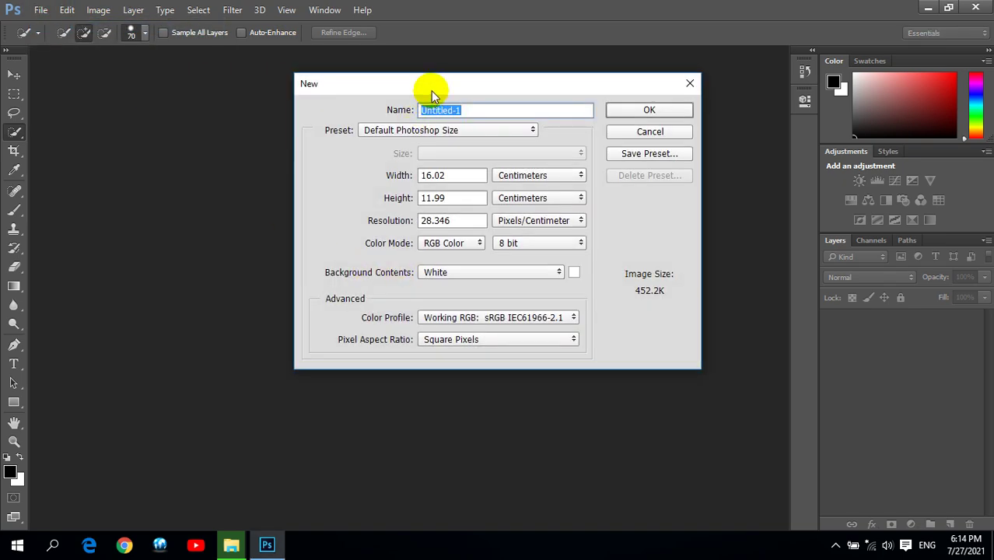
{"action": "left_click_drag", "start_coordinate": [432, 90], "coordinate": [332, 80]}
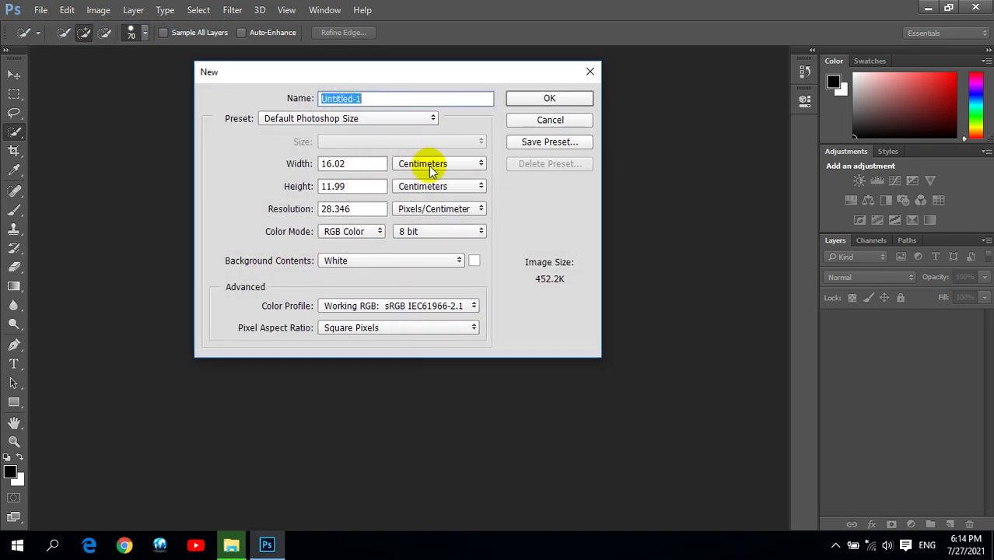
{"action": "left_click", "coordinate": [397, 118]}
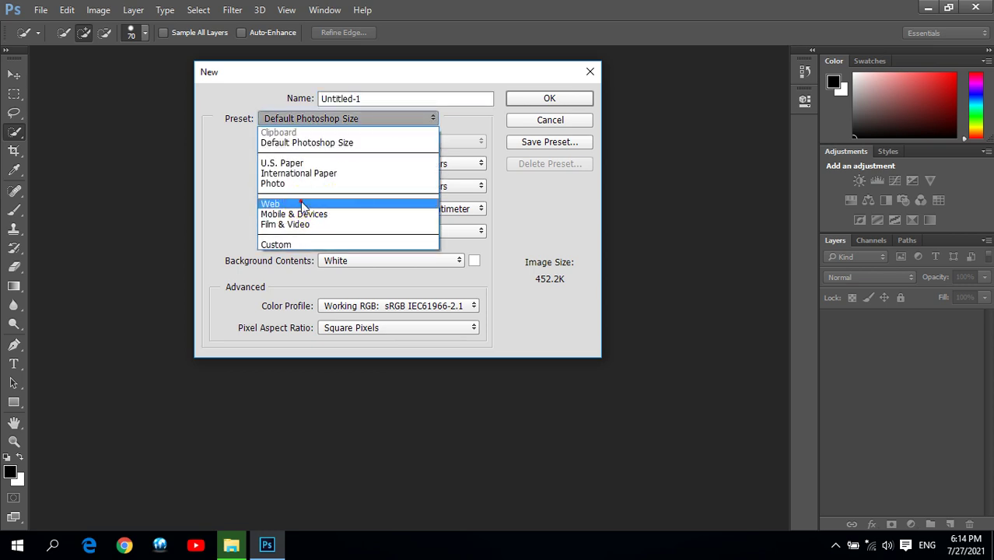
{"action": "left_click", "coordinate": [326, 204]}
{"action": "left_click", "coordinate": [548, 100]}
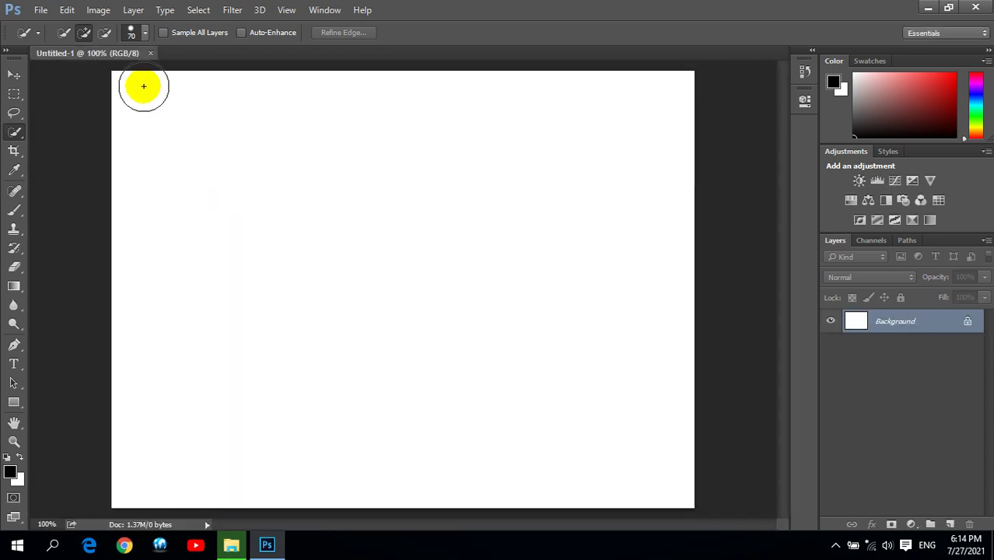
Step: Float the blank document and close the History panel and its empty column
{"action": "mouse_move", "coordinate": [124, 57]}
{"action": "left_mouse_down"}
{"action": "mouse_move", "coordinate": [142, 91]}
{"action": "mouse_move", "coordinate": [397, 80]}
{"action": "left_mouse_up"}
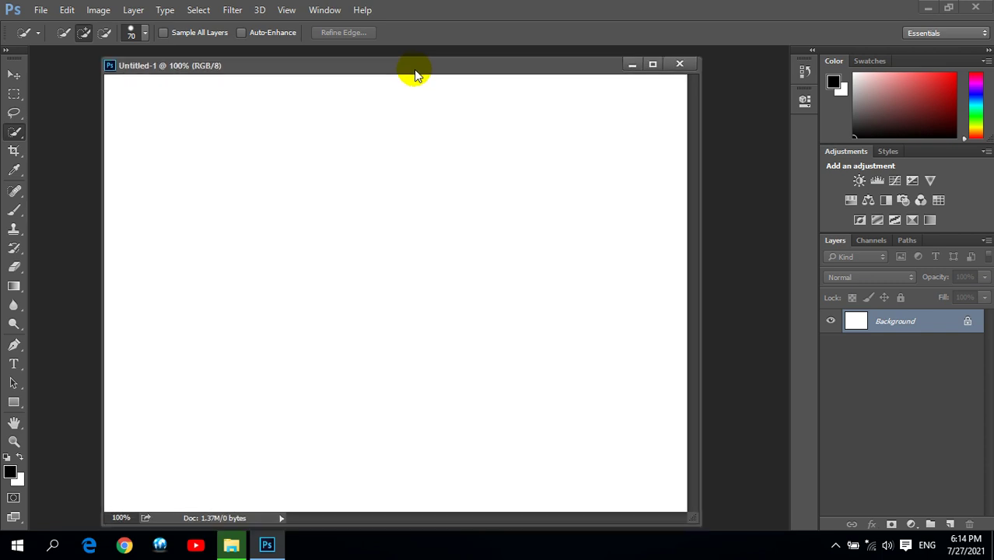
{"action": "left_click_drag", "start_coordinate": [397, 80], "coordinate": [424, 72]}
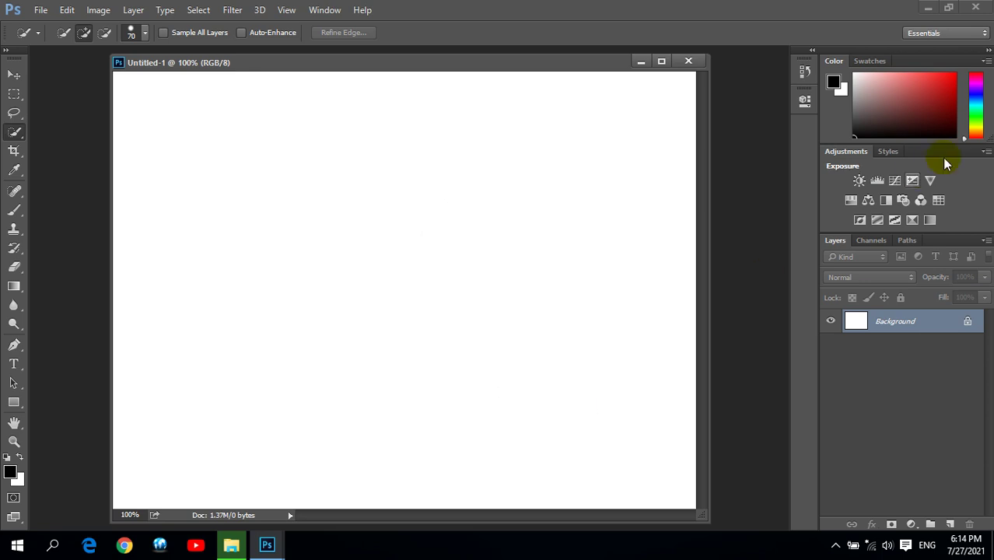
{"action": "left_click", "coordinate": [809, 52]}
{"action": "left_click", "coordinate": [809, 61]}
{"action": "left_click", "coordinate": [826, 202]}
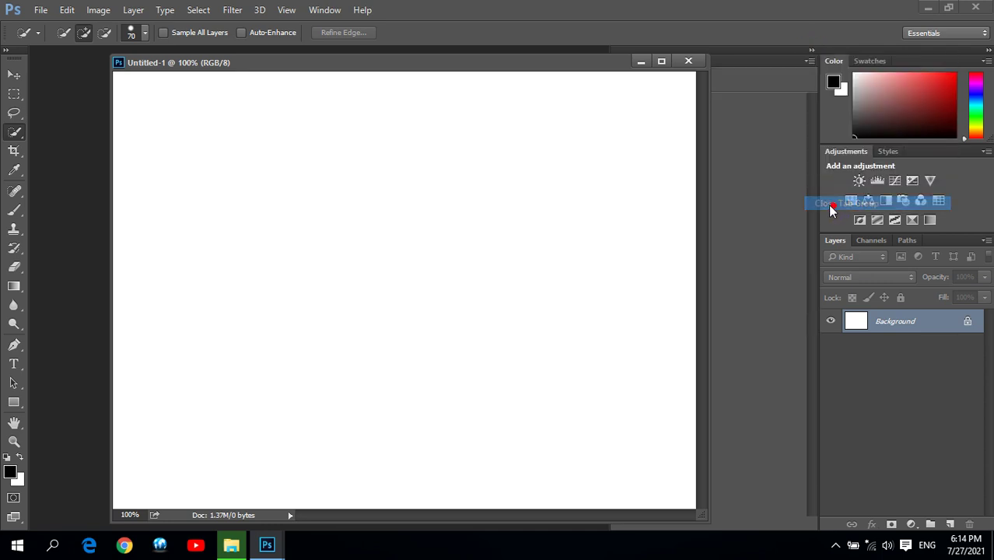
{"action": "left_click", "coordinate": [809, 61]}
{"action": "left_click", "coordinate": [814, 83]}
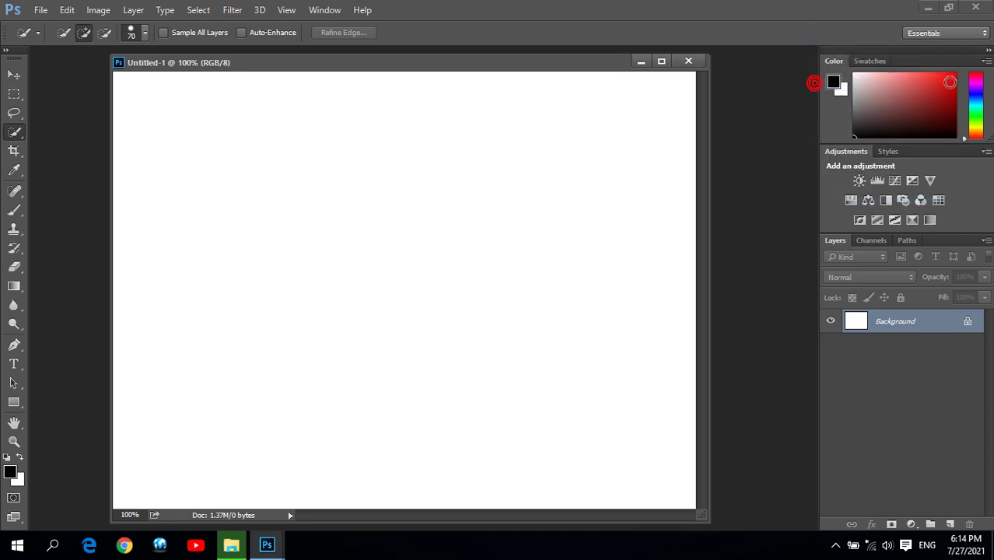
Step: Close the Color/Swatches and Adjustments/Styles panel groups
{"action": "left_click", "coordinate": [986, 61]}
{"action": "left_click", "coordinate": [898, 320]}
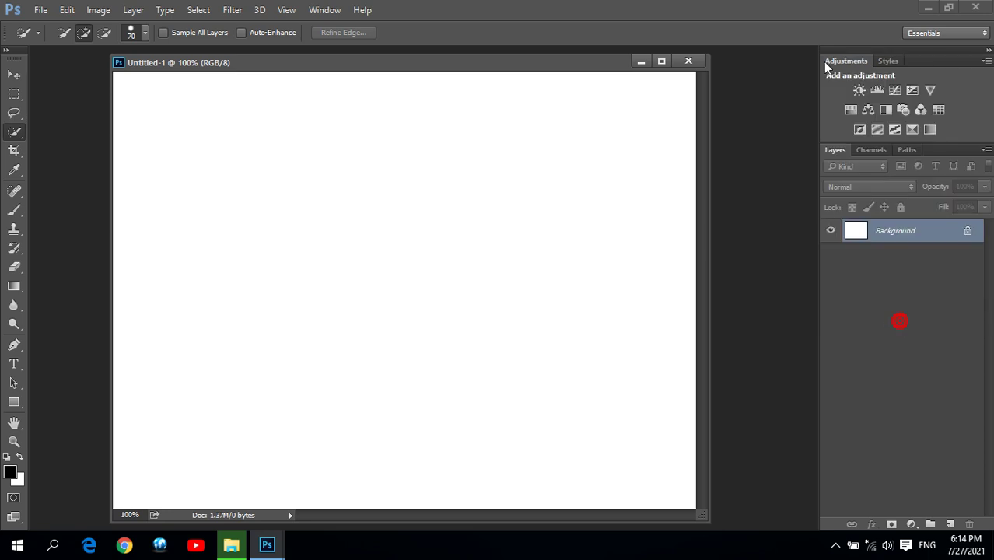
{"action": "left_click", "coordinate": [986, 62]}
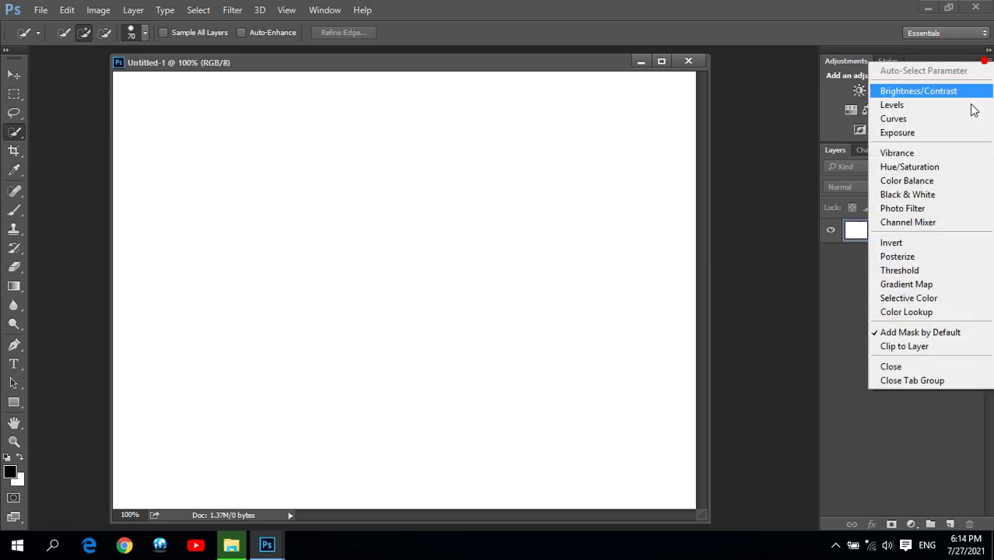
{"action": "left_click", "coordinate": [934, 380]}
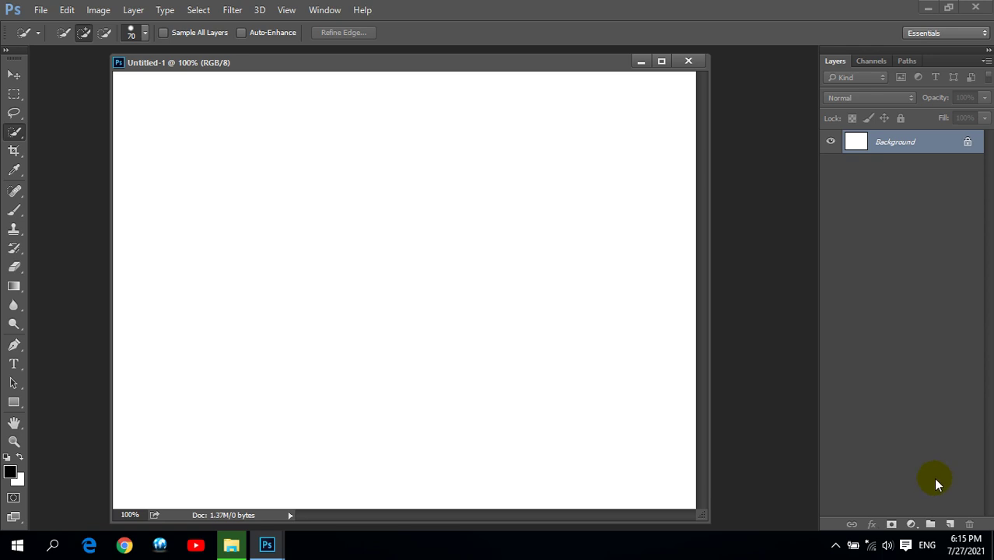
Step: Add an empty Layer 1 and select the Rectangular Marquee Tool
{"action": "left_click", "coordinate": [950, 523]}
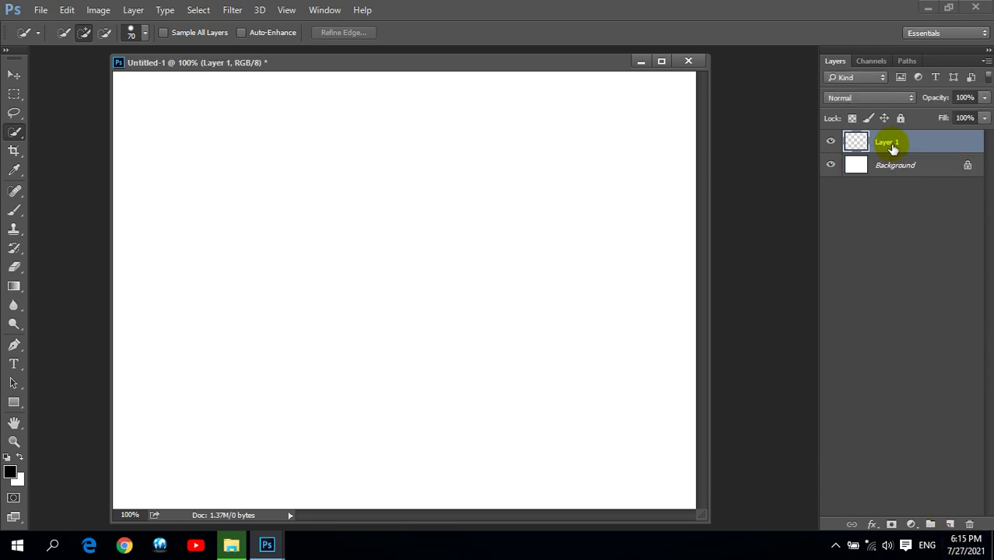
{"action": "left_click", "coordinate": [14, 94]}
{"action": "right_click", "coordinate": [15, 97]}
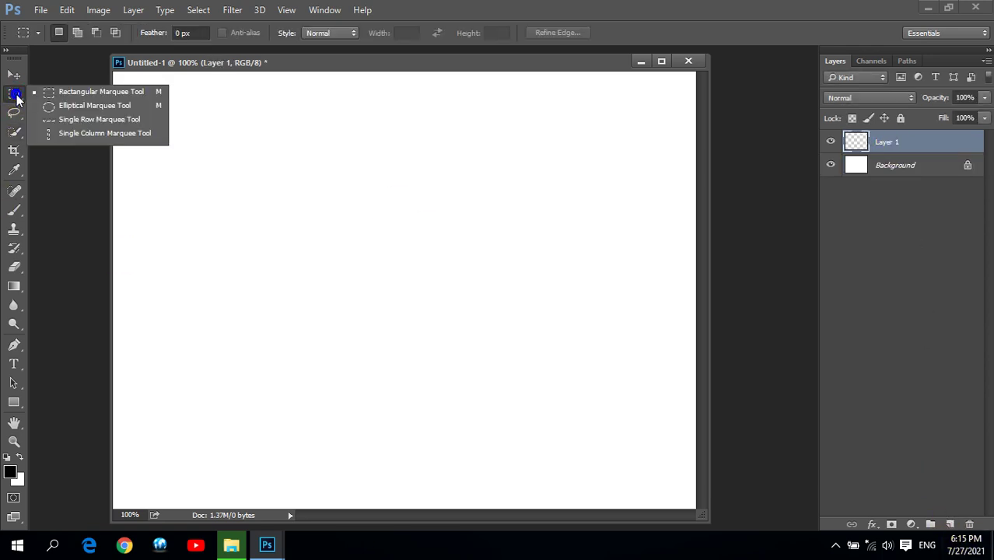
{"action": "left_click", "coordinate": [70, 92]}
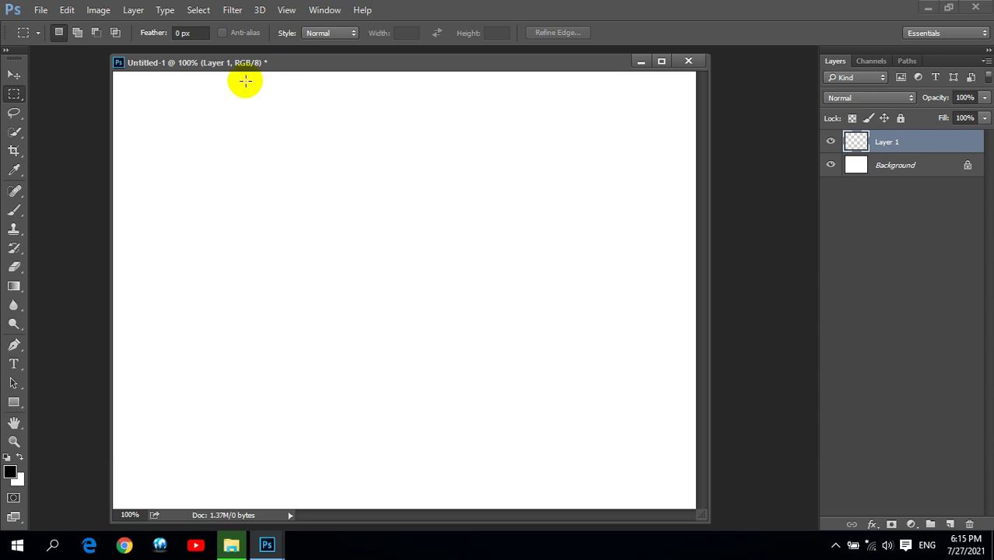
Step: Fill a tall full-height rectangle on Layer 1 with blue, then deselect
{"action": "mouse_move", "coordinate": [233, 71]}
{"action": "left_mouse_down"}
{"action": "mouse_move", "coordinate": [478, 514]}
{"action": "mouse_move", "coordinate": [487, 510]}
{"action": "left_mouse_up"}
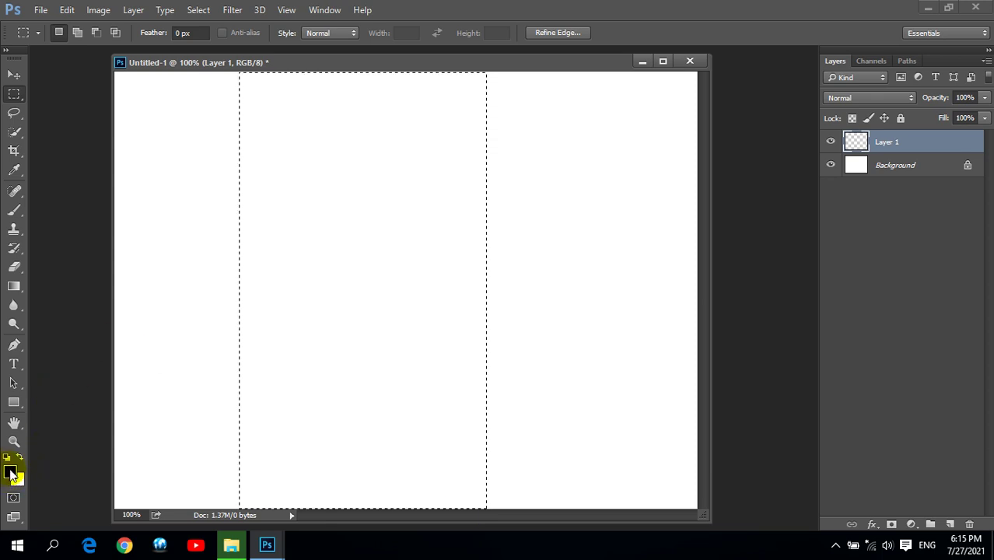
{"action": "left_click", "coordinate": [13, 475]}
{"action": "left_click", "coordinate": [507, 184]}
{"action": "left_click", "coordinate": [484, 142]}
{"action": "left_click_drag", "start_coordinate": [485, 140], "coordinate": [495, 124]}
{"action": "left_click", "coordinate": [644, 115]}
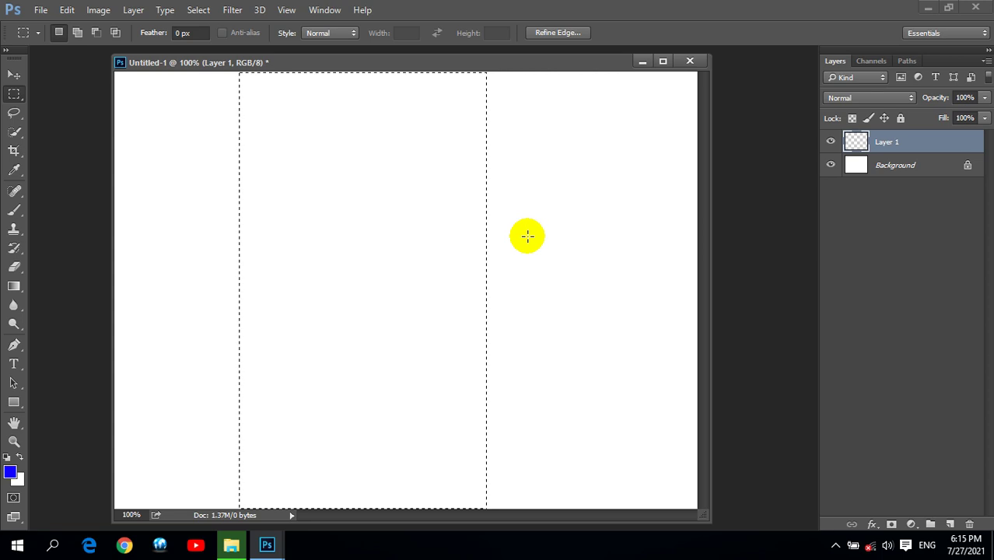
{"action": "key", "text": "alt+BackSpace"}
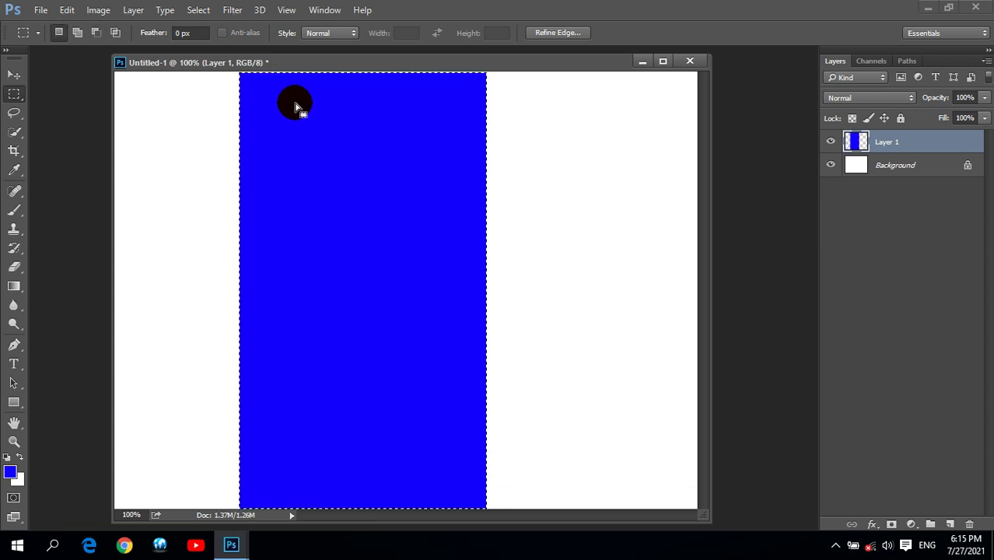
{"action": "left_click", "coordinate": [304, 291]}
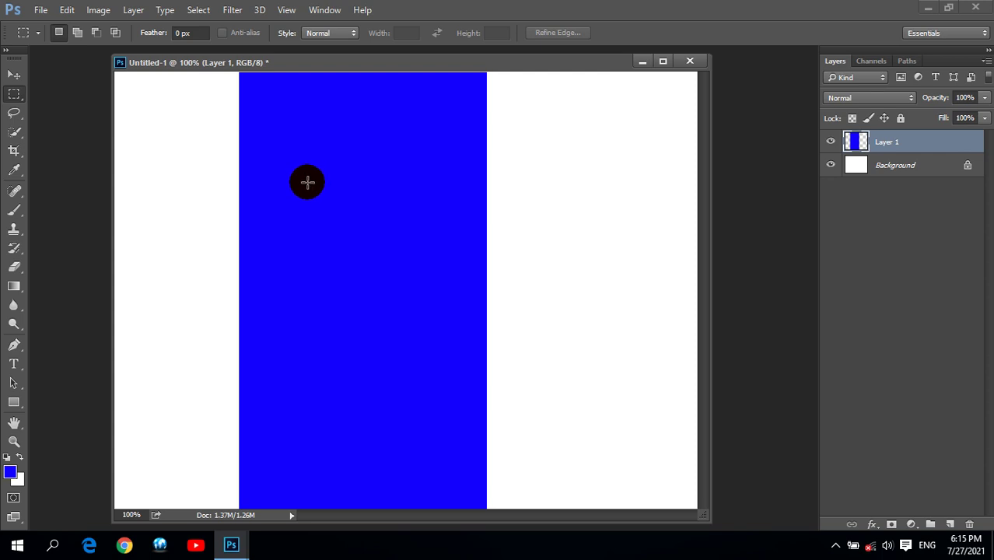
Step: Select the blue rectangle with the Magic Wand, deselect, and add Layer 2
{"action": "left_click", "coordinate": [15, 132]}
{"action": "left_click", "coordinate": [58, 145]}
{"action": "left_click", "coordinate": [380, 167]}
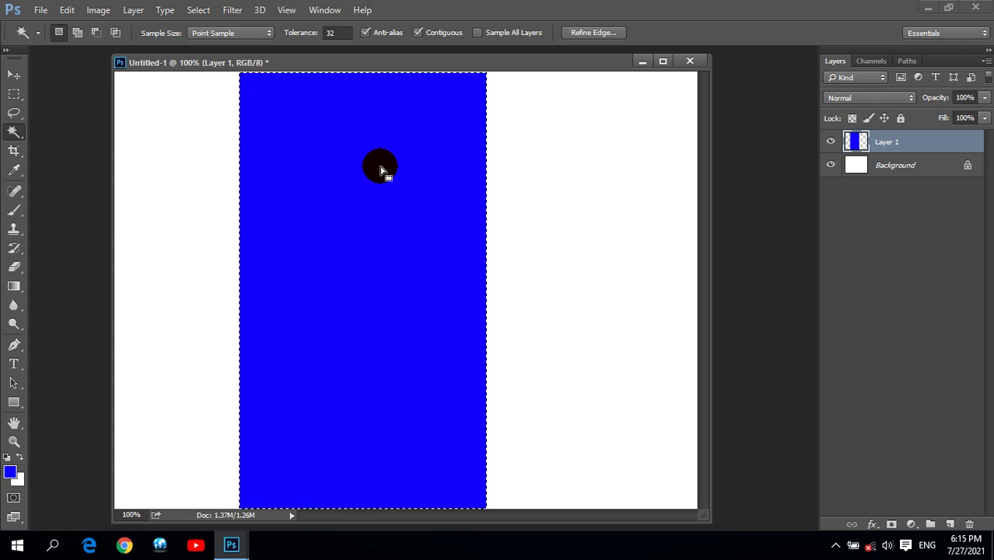
{"action": "key", "text": "ctrl+d"}
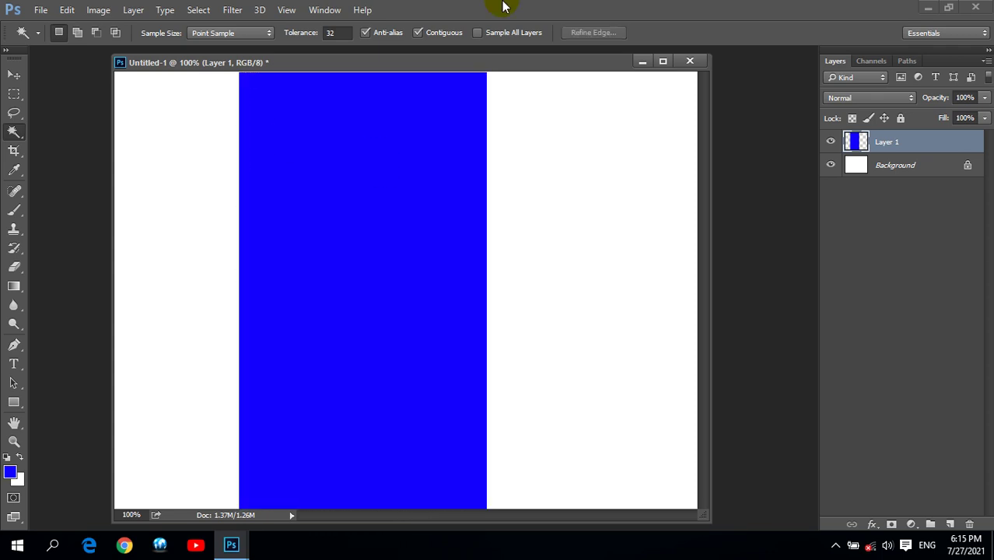
{"action": "left_click", "coordinate": [950, 524]}
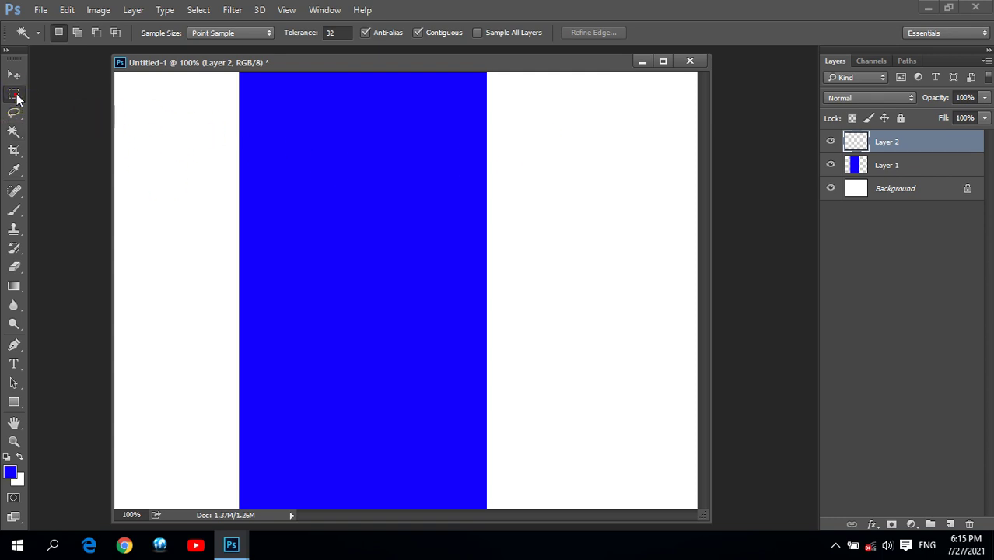
Step: Fill a narrow blue strip right of the first bar on Layer 2
{"action": "left_click", "coordinate": [14, 93]}
{"action": "left_click_drag", "start_coordinate": [548, 74], "coordinate": [647, 518]}
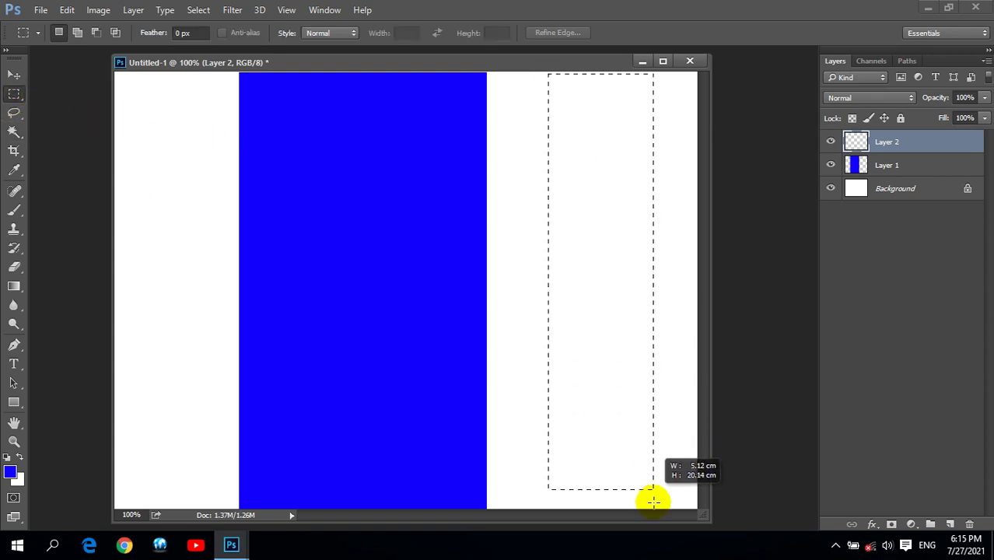
{"action": "key", "text": "alt+BackSpace"}
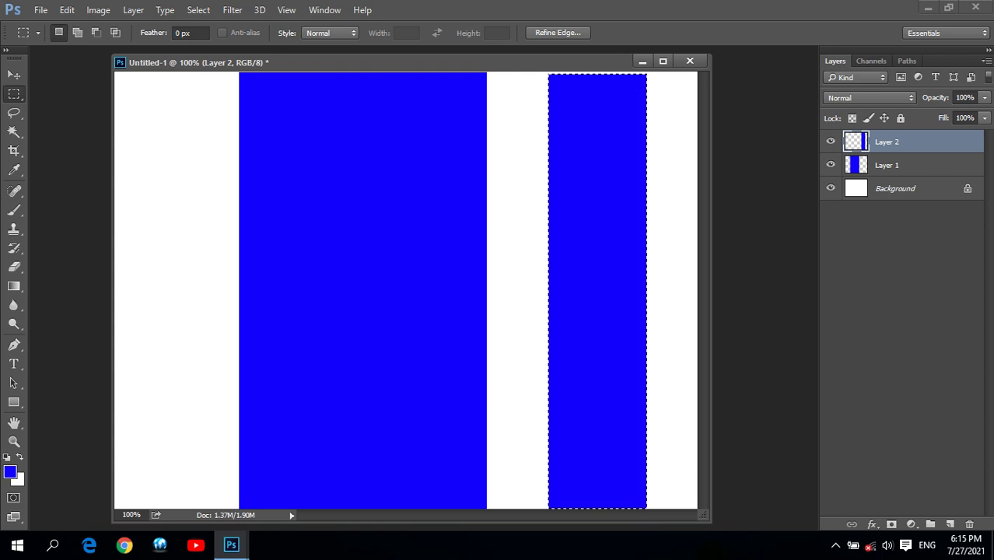
Step: Add Layer 3 and fill a tall blue strip at the canvas's left edge
{"action": "left_click", "coordinate": [950, 524]}
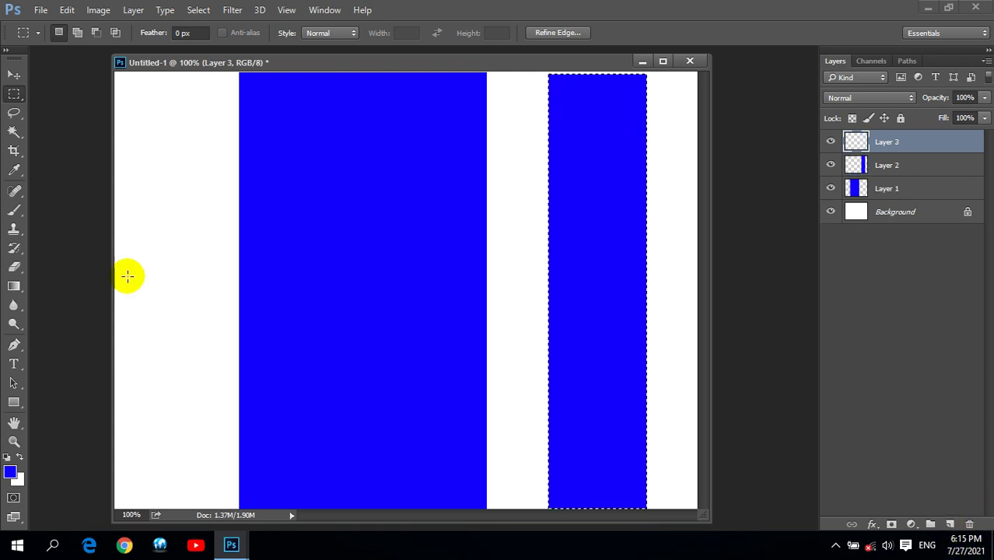
{"action": "mouse_move", "coordinate": [129, 123]}
{"action": "left_mouse_down"}
{"action": "mouse_move", "coordinate": [171, 182]}
{"action": "mouse_move", "coordinate": [252, 498]}
{"action": "left_mouse_up"}
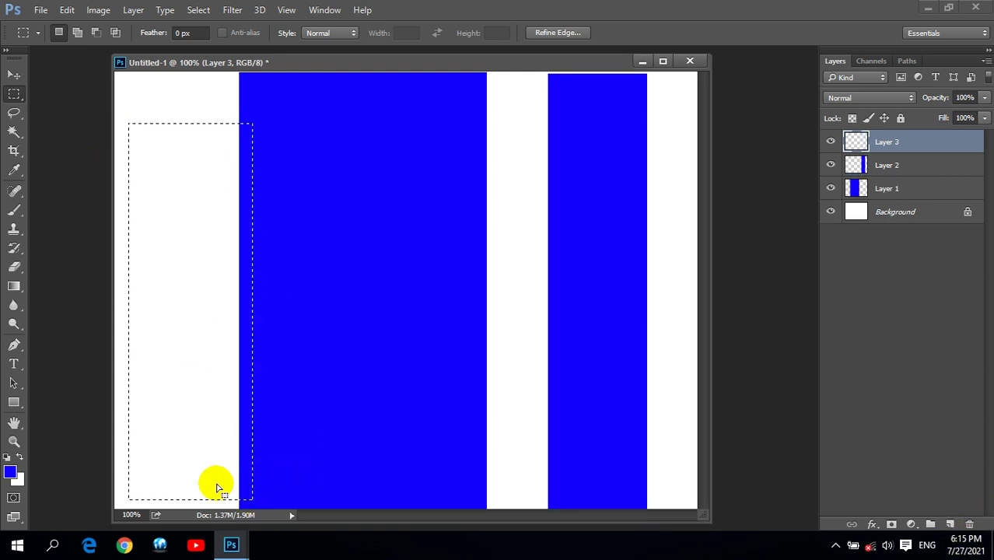
{"action": "left_click_drag", "start_coordinate": [198, 241], "coordinate": [159, 233]}
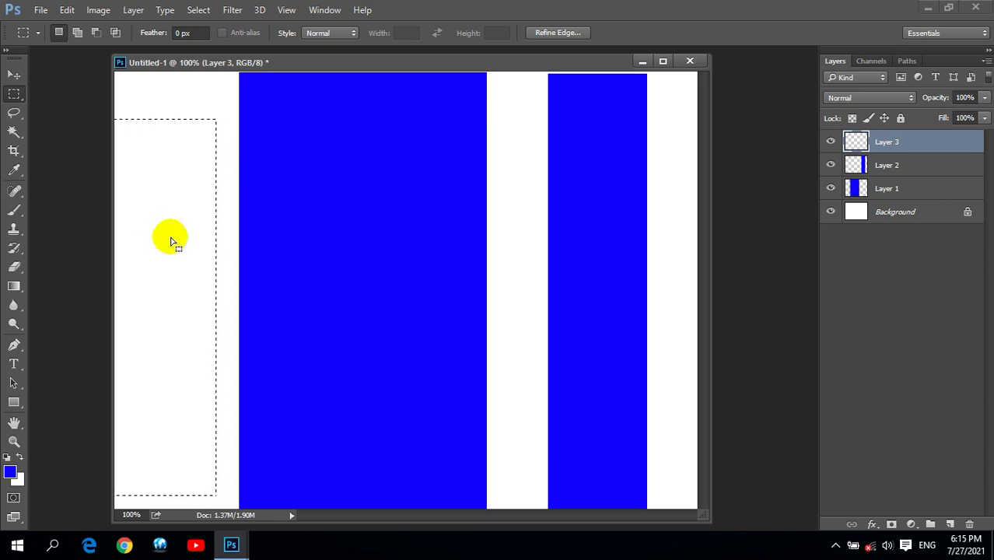
{"action": "key", "text": "alt+BackSpace"}
{"action": "left_click", "coordinate": [171, 236]}
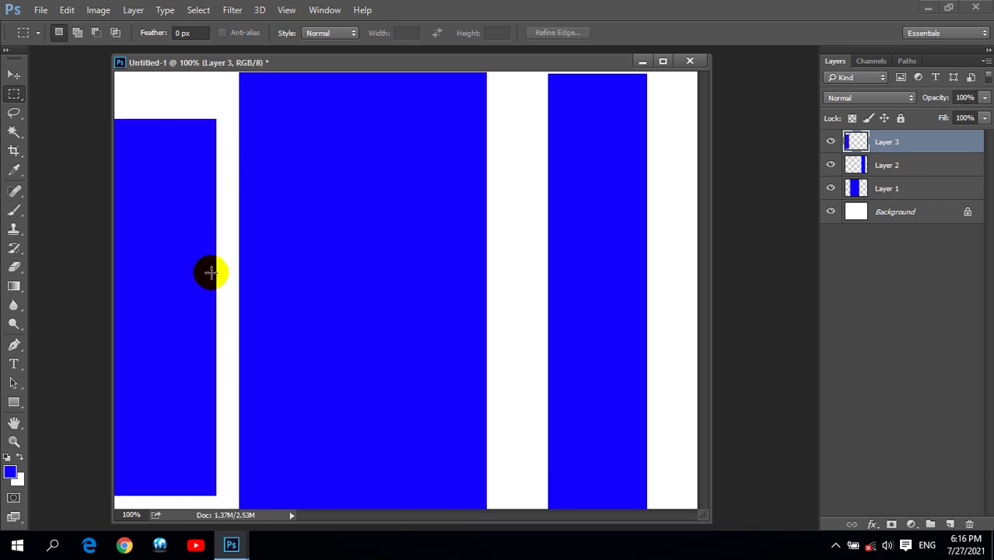
{"action": "left_click", "coordinate": [14, 132]}
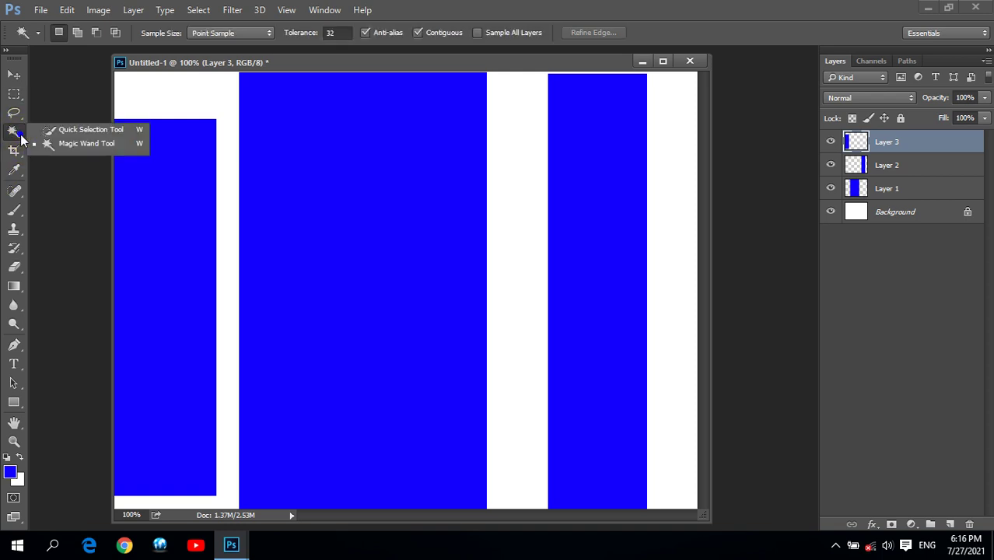
Step: Magic Wand-select the left blue rectangle, add the white background, then deselect
{"action": "left_click", "coordinate": [62, 145]}
{"action": "left_click", "coordinate": [170, 173]}
{"action": "left_click", "coordinate": [170, 171]}
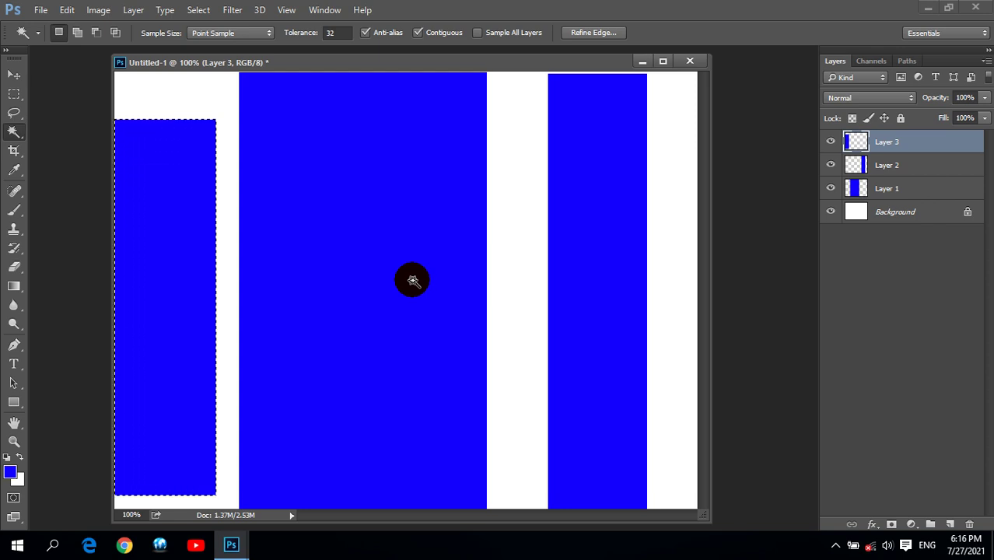
{"action": "key", "text": "shift"}
{"action": "left_click", "coordinate": [648, 229], "text": "shift"}
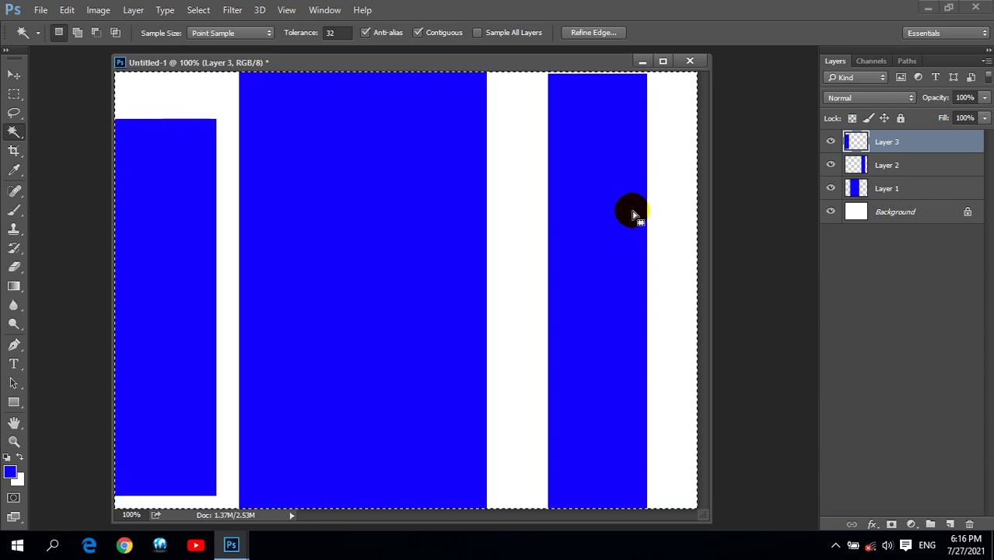
{"action": "key", "text": "ctrl+d"}
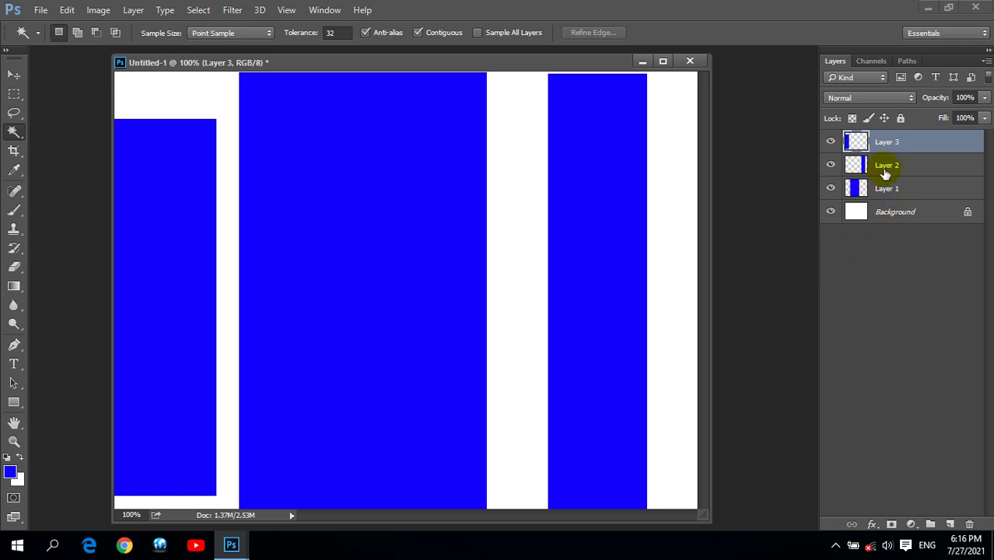
{"action": "left_click", "coordinate": [880, 165], "text": "shift"}
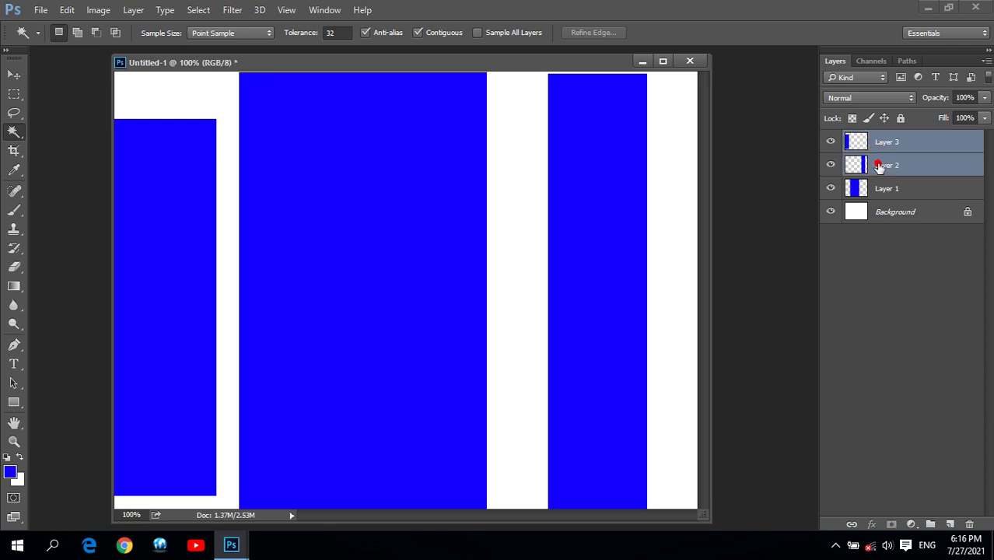
{"action": "left_click", "coordinate": [877, 189], "text": "shift"}
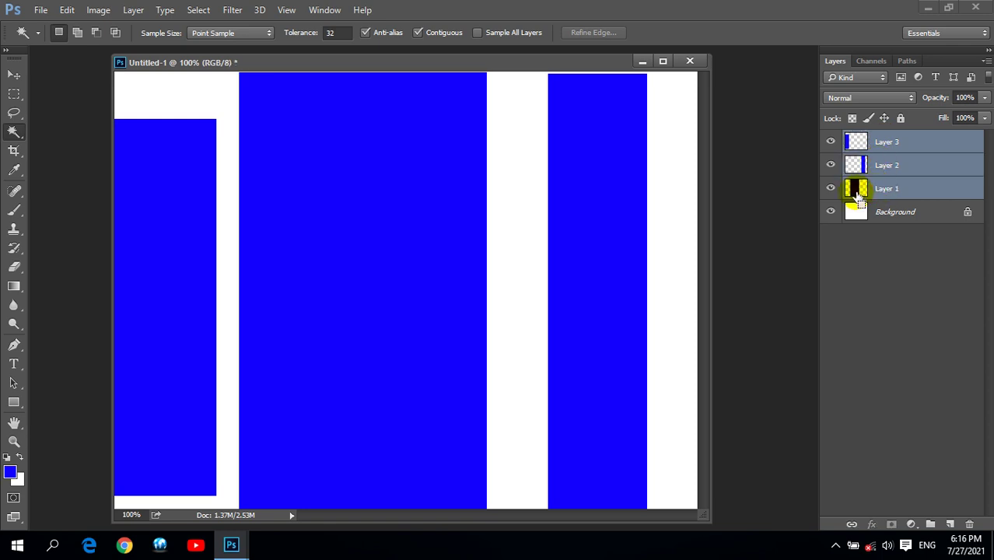
{"action": "key", "text": "ctrl+e"}
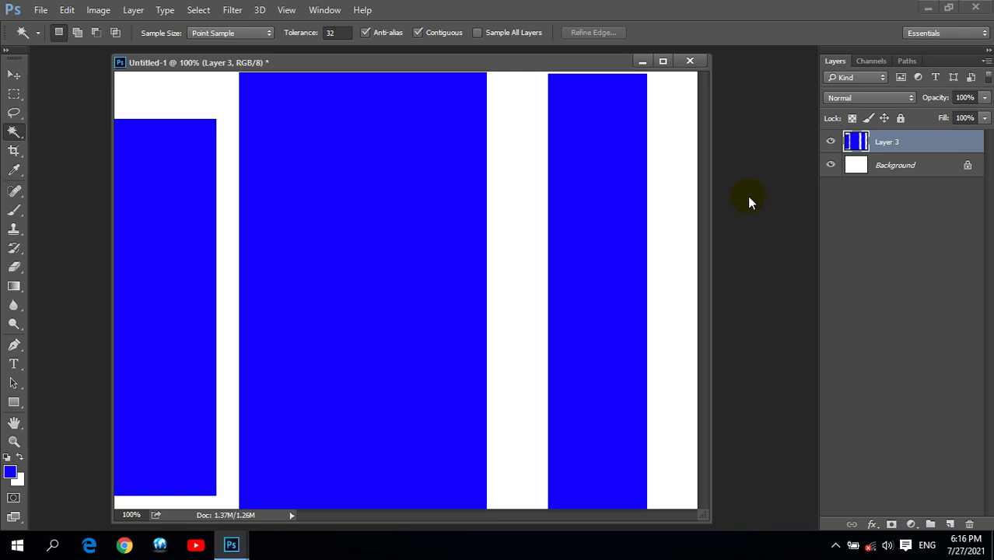
{"action": "left_click", "coordinate": [136, 193]}
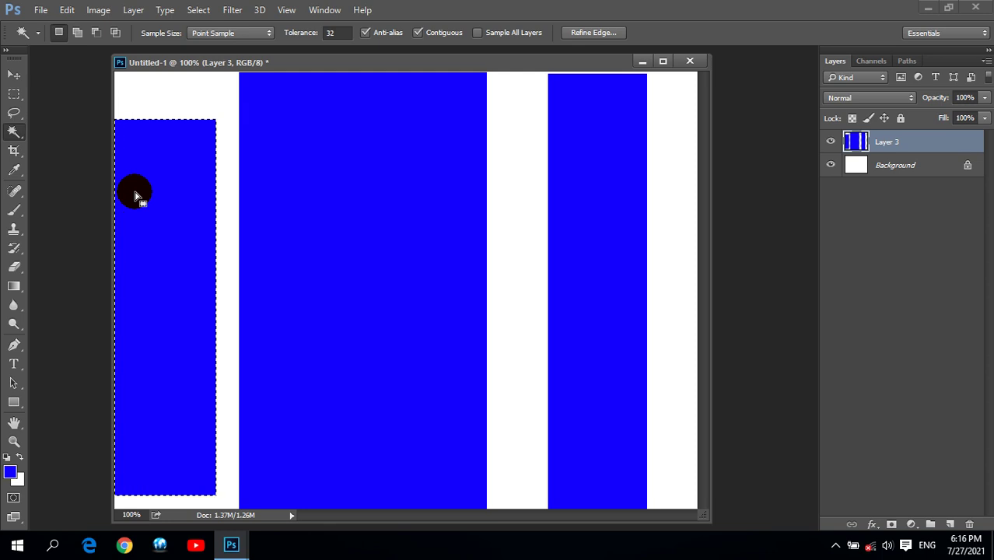
{"action": "left_click", "coordinate": [317, 203], "text": "shift"}
{"action": "left_click", "coordinate": [567, 146], "text": "shift"}
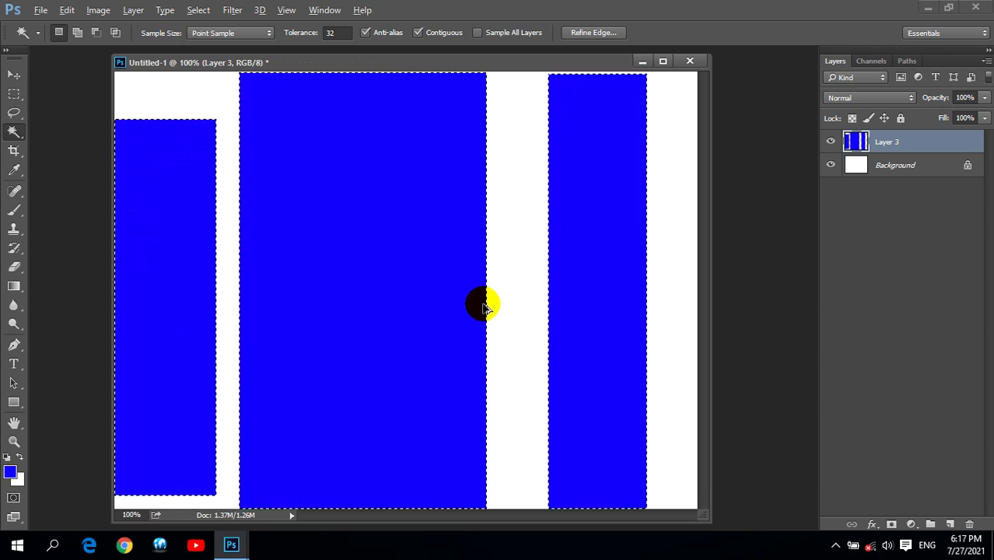
{"action": "key", "text": "ctrl+alt+z"}
{"action": "key", "text": "ctrl+alt+z"}
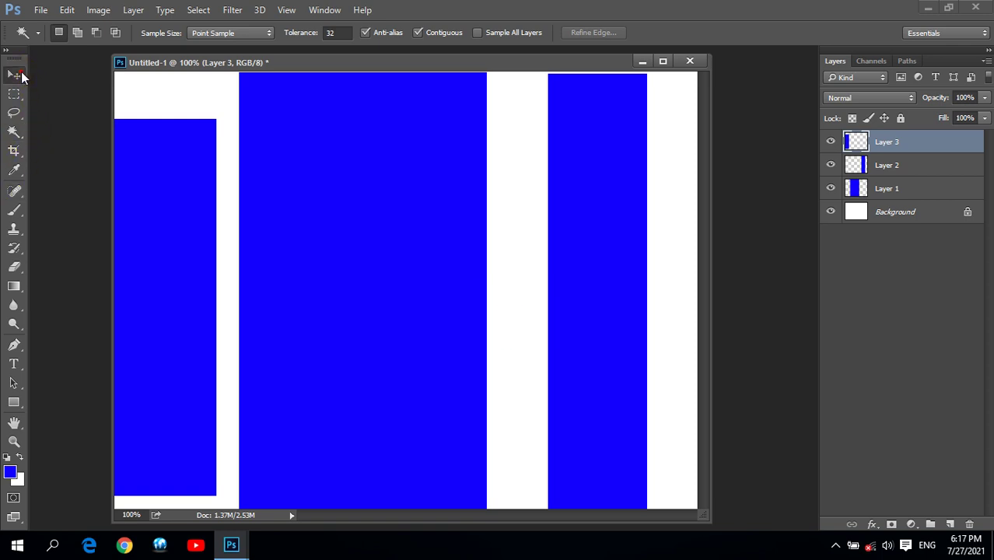
Step: Draw a small marquee inside the middle rectangle, check the Select menu, then deselect with Ctrl+D
{"action": "left_click", "coordinate": [19, 74]}
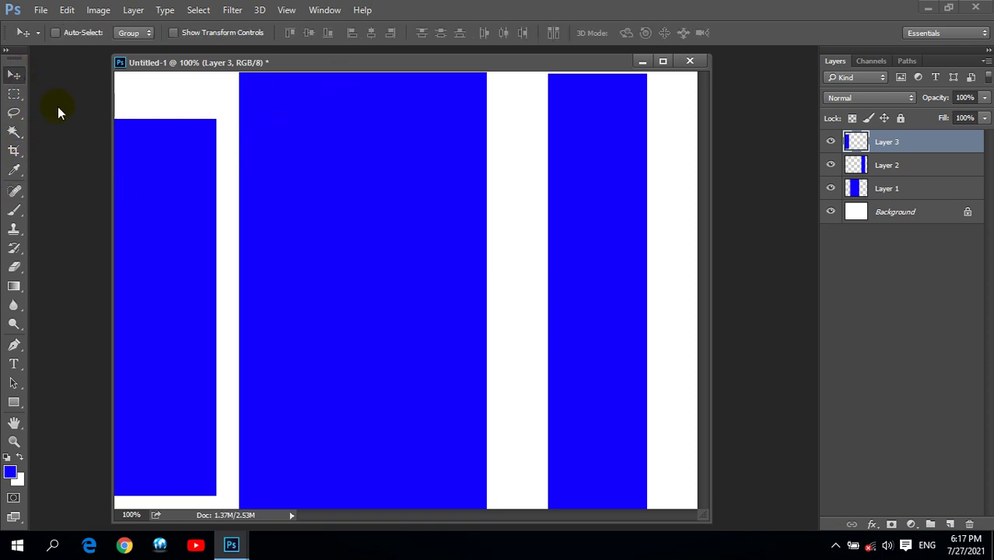
{"action": "left_click", "coordinate": [14, 93]}
{"action": "left_click_drag", "start_coordinate": [308, 142], "coordinate": [337, 199]}
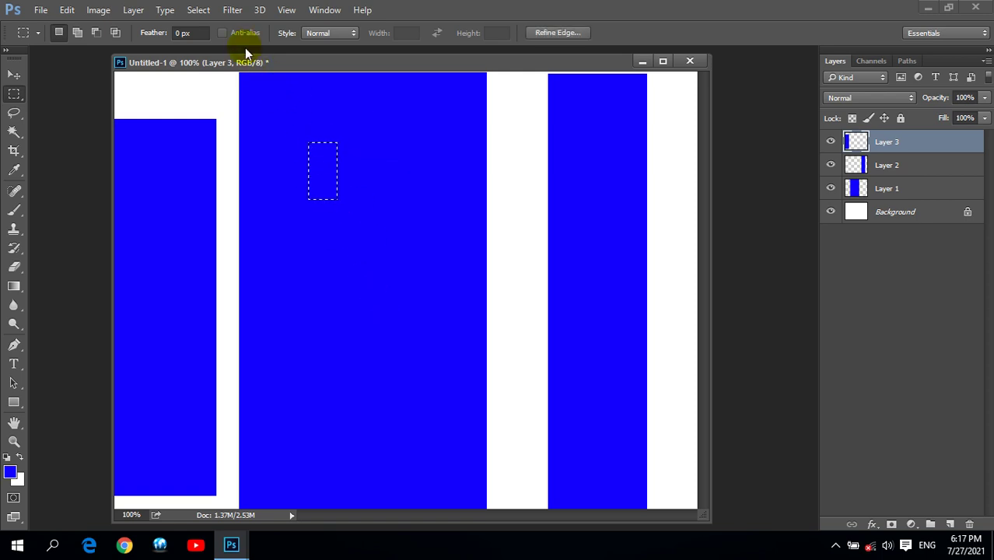
{"action": "left_click", "coordinate": [201, 11]}
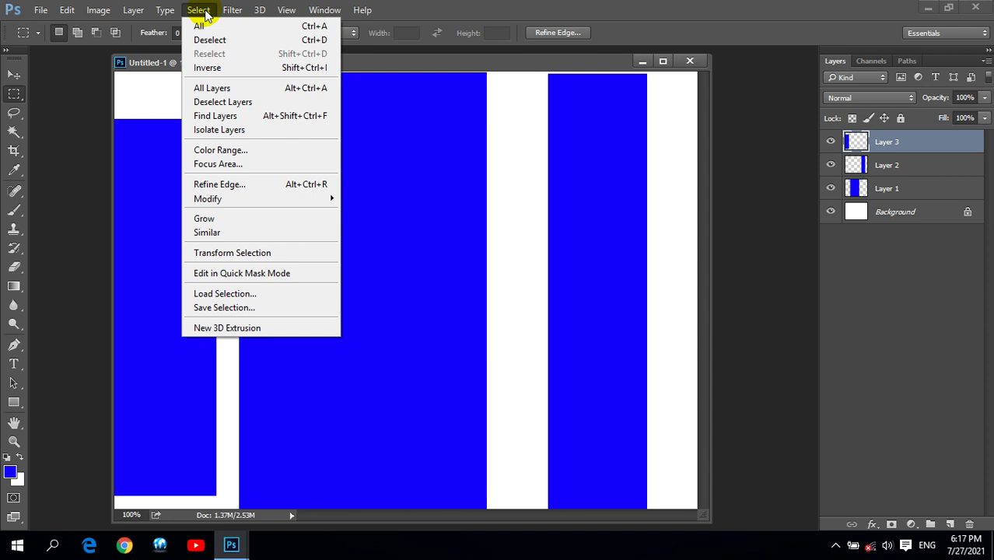
{"action": "left_click", "coordinate": [429, 7]}
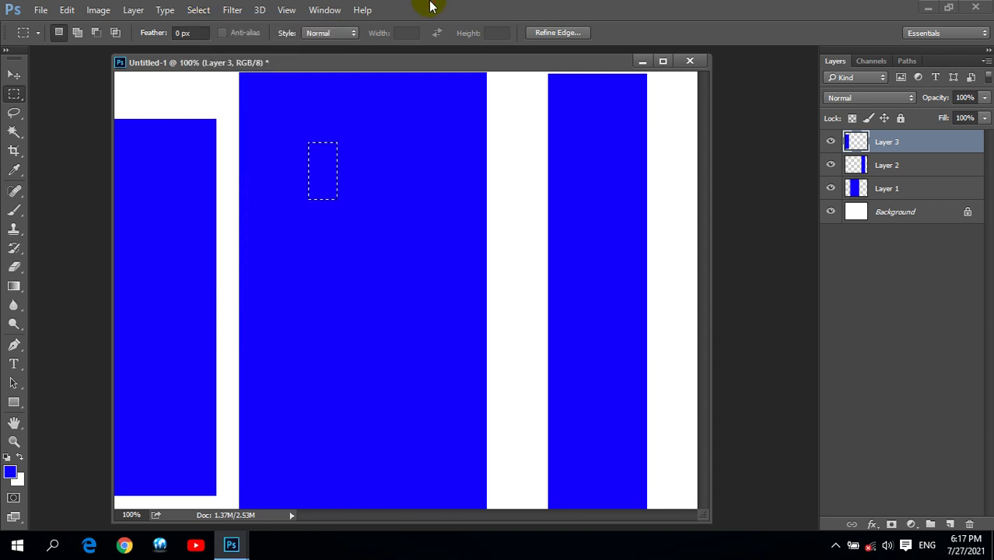
{"action": "key", "text": "ctrl+d"}
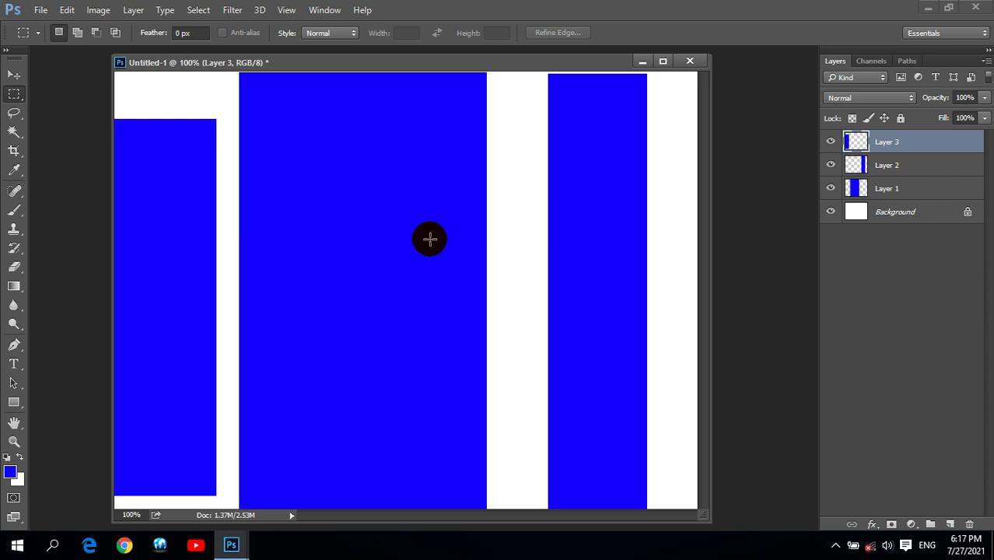
Step: Browse the quick selection and crop tool groups, then return to the Move tool
{"action": "mouse_move", "coordinate": [16, 130]}
{"action": "left_mouse_down"}
{"action": "mouse_move", "coordinate": [93, 156]}
{"action": "mouse_move", "coordinate": [91, 145]}
{"action": "left_mouse_up"}
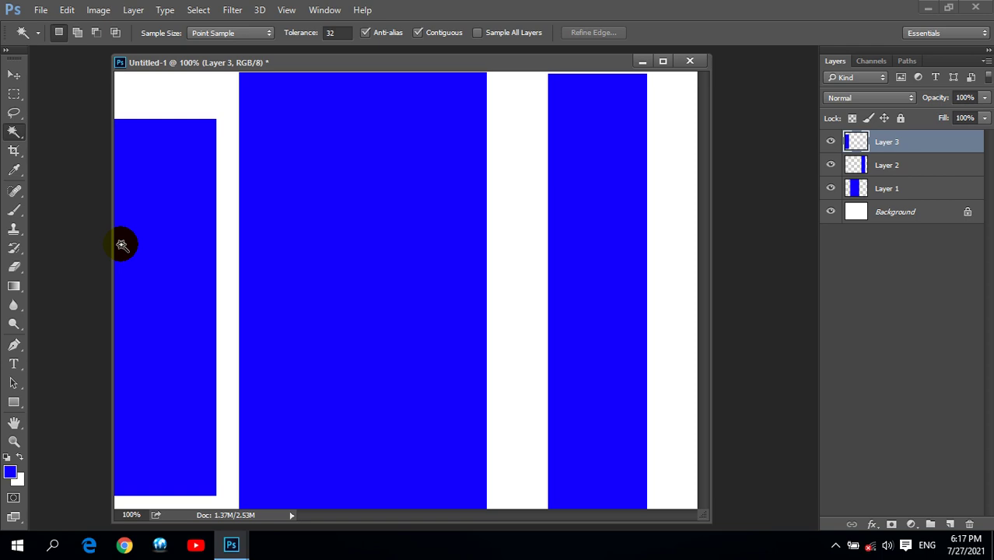
{"action": "left_click_drag", "start_coordinate": [14, 132], "coordinate": [50, 130]}
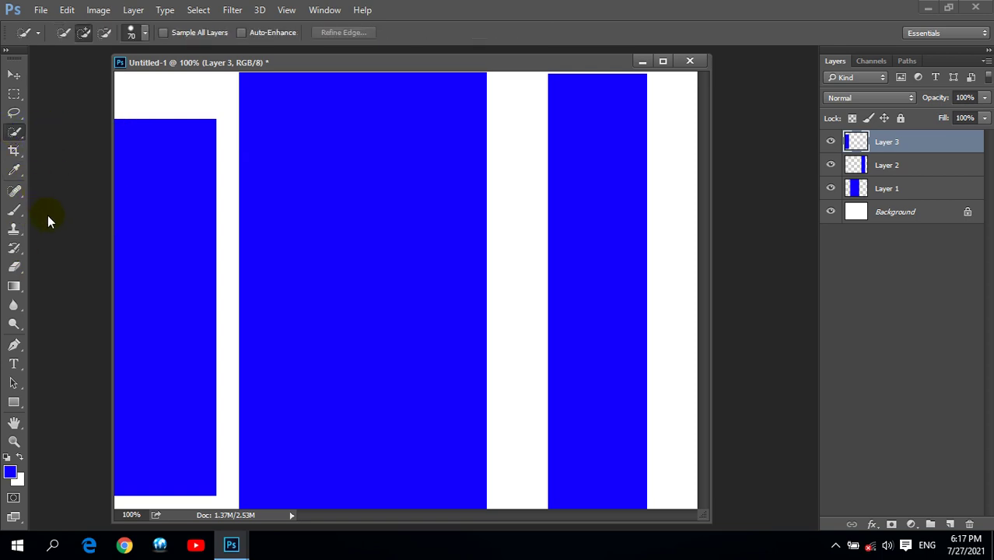
{"action": "left_click_drag", "start_coordinate": [14, 150], "coordinate": [78, 179]}
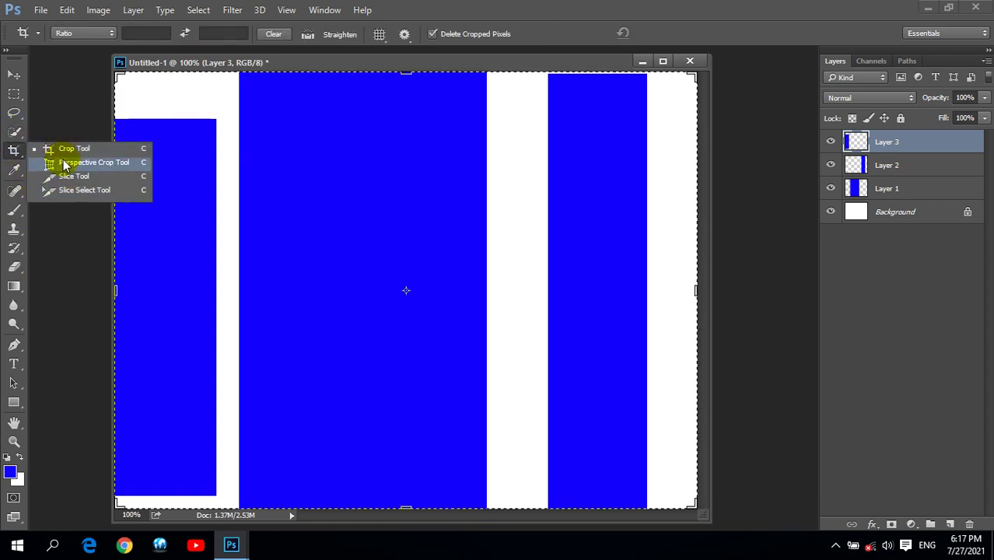
{"action": "left_click", "coordinate": [14, 74]}
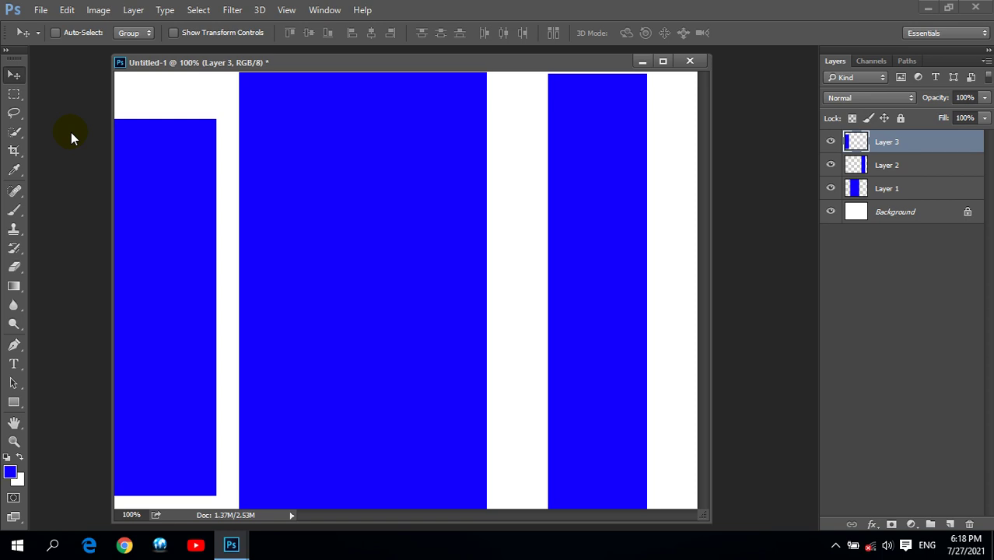
Step: Activate Layer 2, then Layer 1, and load Layer 1's rectangle pixels as a selection
{"action": "left_click_drag", "start_coordinate": [138, 177], "coordinate": [576, 229]}
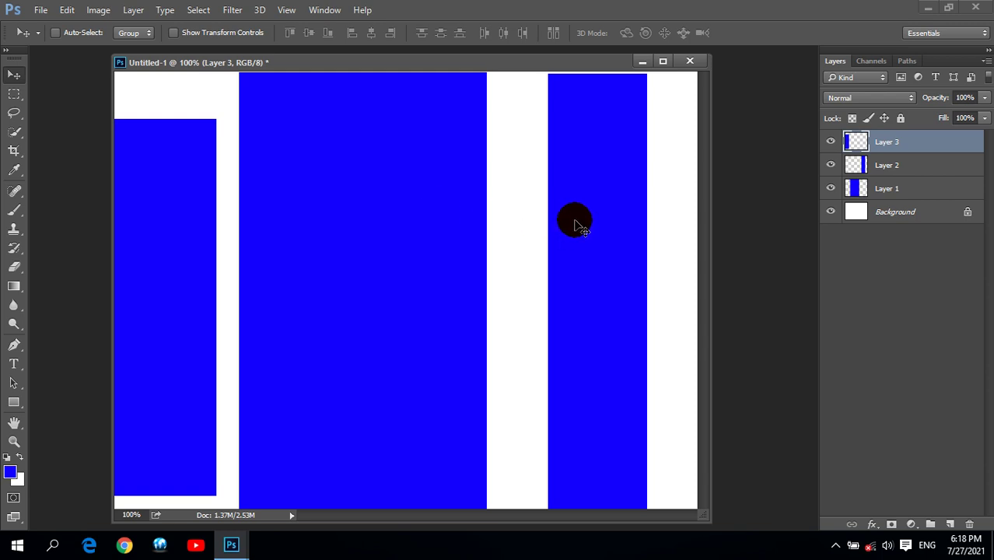
{"action": "left_click_drag", "start_coordinate": [576, 229], "coordinate": [558, 257]}
{"action": "left_click_drag", "start_coordinate": [321, 366], "coordinate": [331, 345]}
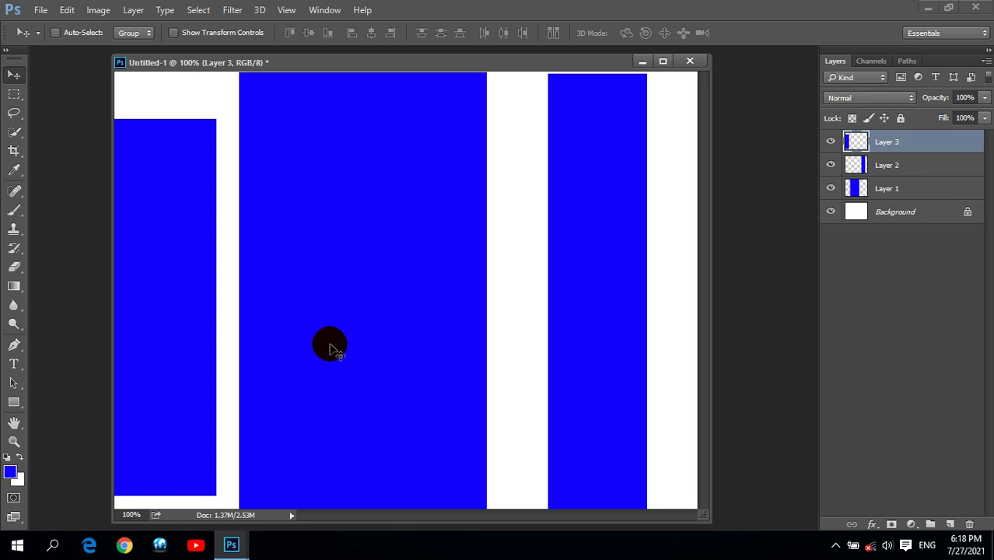
{"action": "left_click_drag", "start_coordinate": [330, 345], "coordinate": [315, 125]}
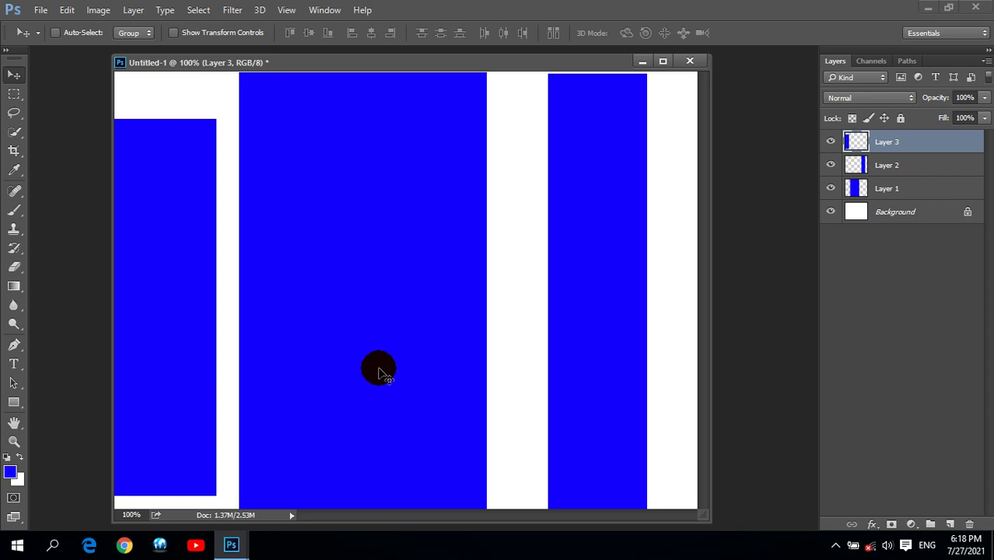
{"action": "left_click", "coordinate": [869, 166]}
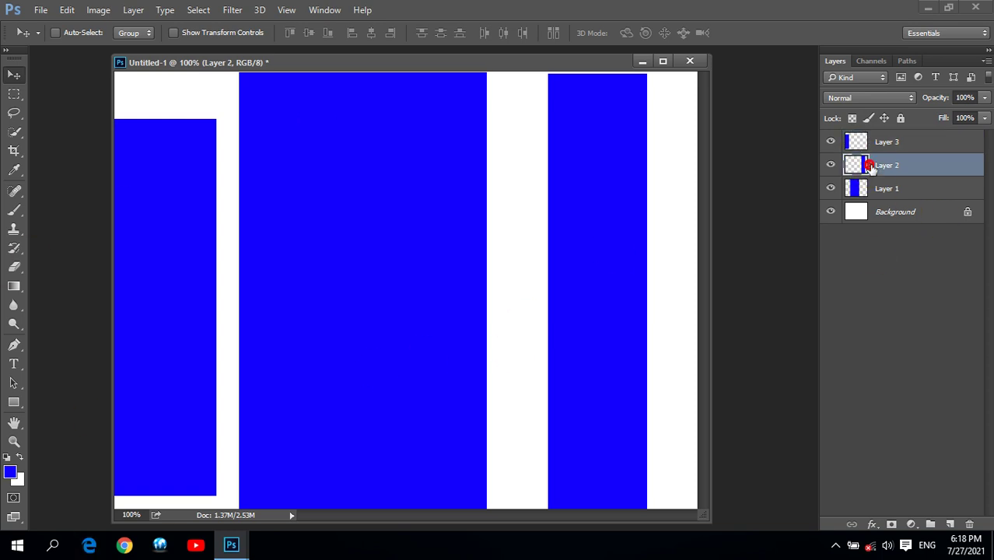
{"action": "left_click_drag", "start_coordinate": [869, 166], "coordinate": [557, 349]}
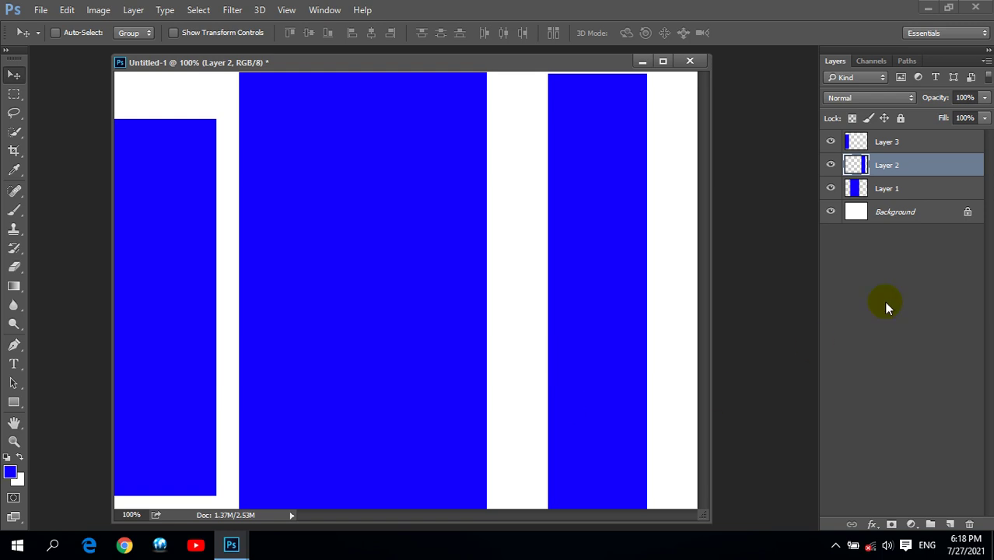
{"action": "left_click", "coordinate": [864, 190]}
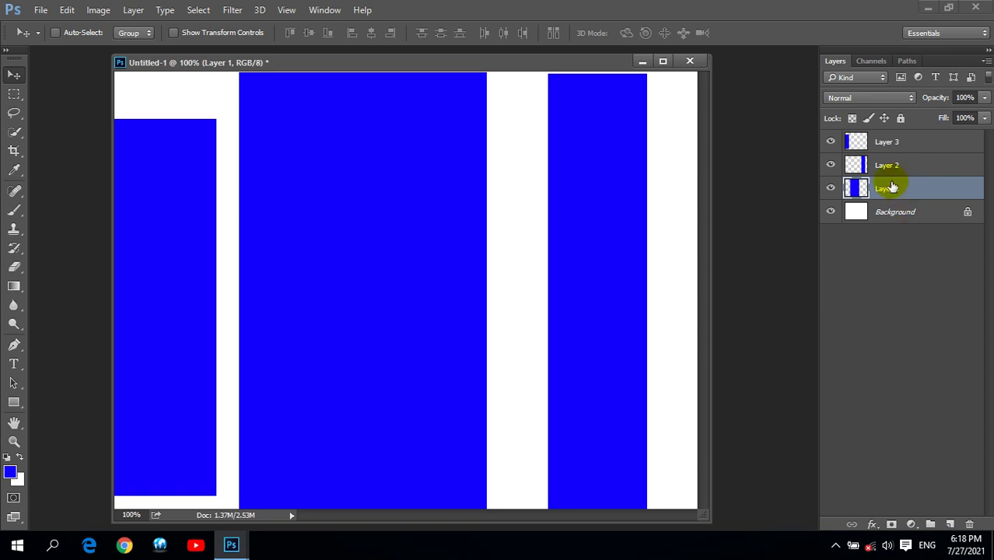
{"action": "left_click", "coordinate": [873, 197], "text": "ctrl"}
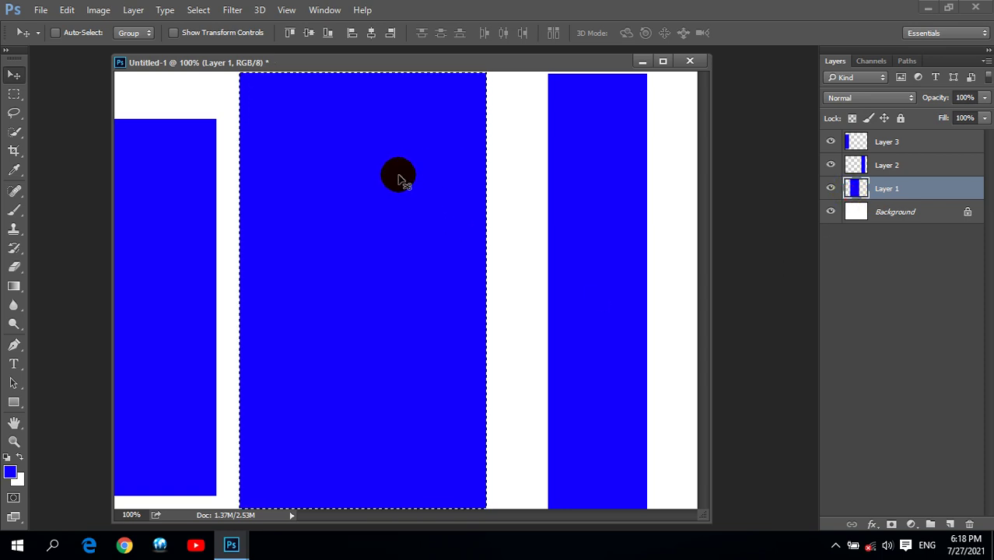
Step: Fill the selected middle rectangle with a bright pink foreground colour, then deselect
{"action": "left_click", "coordinate": [10, 471]}
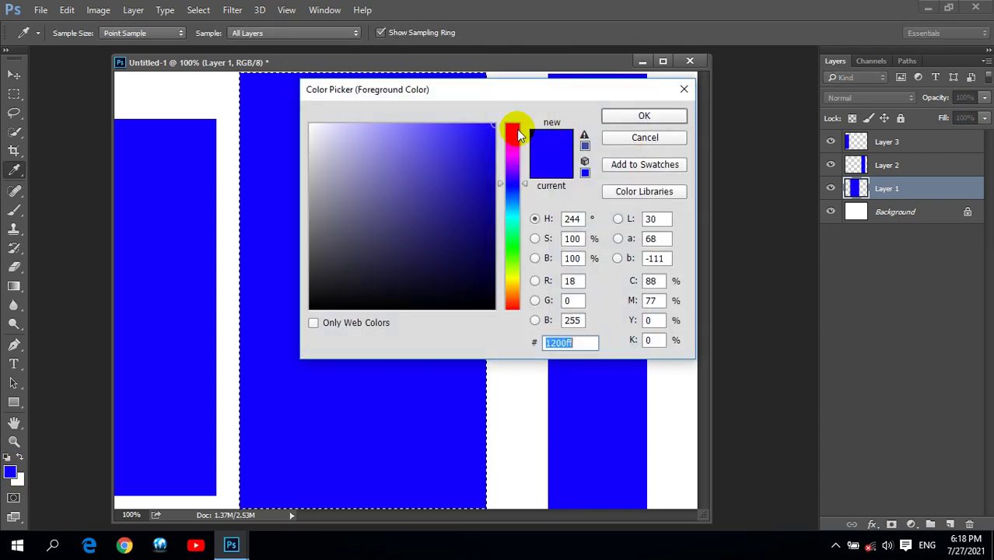
{"action": "left_click", "coordinate": [512, 147]}
{"action": "left_click", "coordinate": [484, 132]}
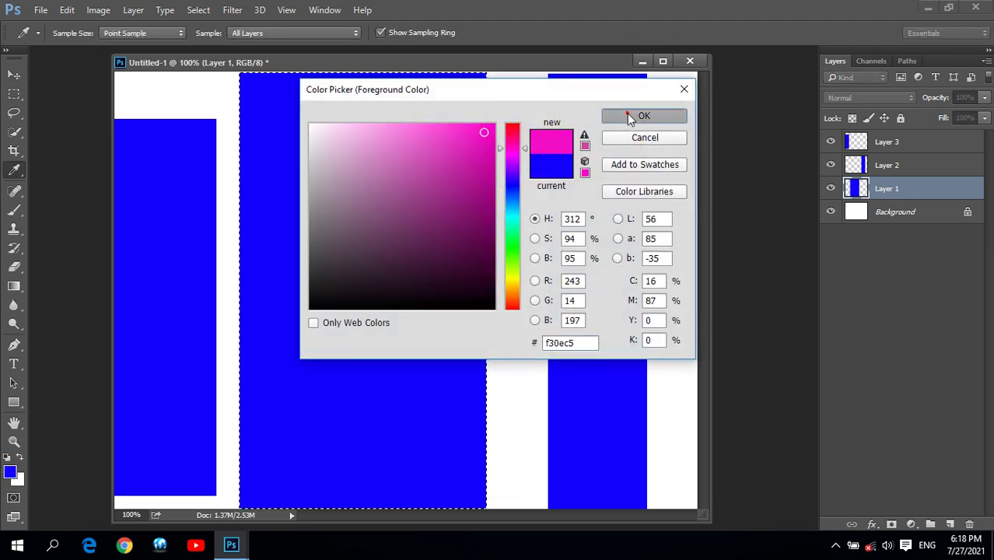
{"action": "left_click", "coordinate": [644, 115]}
{"action": "key", "text": "v"}
{"action": "key", "text": "alt+BackSpace"}
{"action": "key", "text": "ctrl+d"}
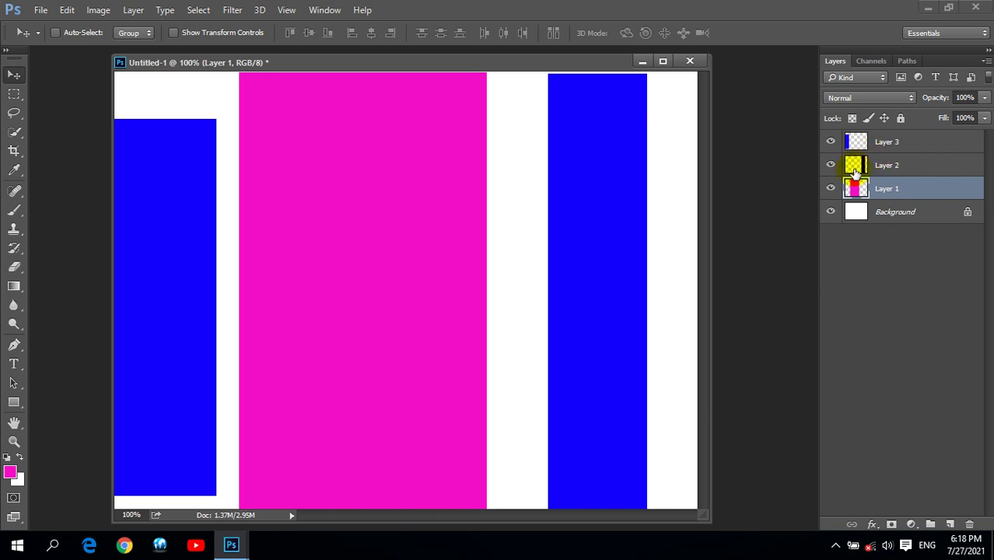
Step: Load Layer 2's rectangle as a selection and fill the right bar with green
{"action": "left_click", "coordinate": [857, 167]}
{"action": "left_click", "coordinate": [857, 167], "text": "ctrl"}
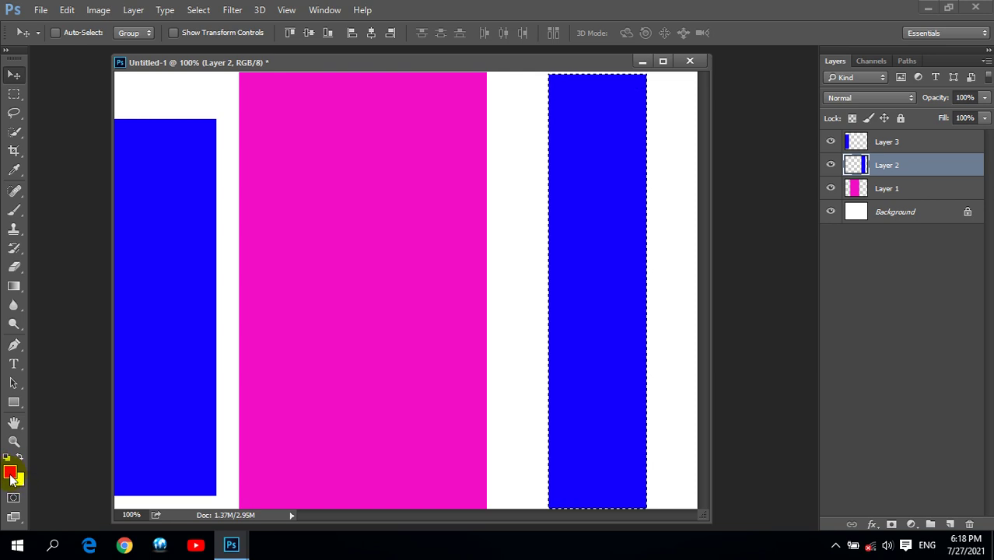
{"action": "left_click", "coordinate": [10, 472]}
{"action": "left_click", "coordinate": [510, 243]}
{"action": "left_click", "coordinate": [658, 117]}
{"action": "key", "text": "v"}
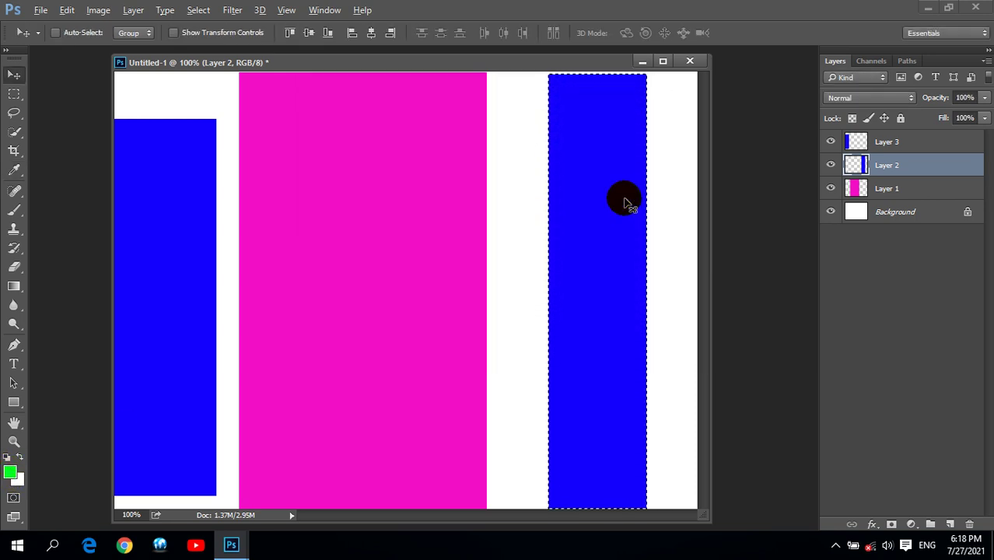
{"action": "key", "text": "alt+BackSpace"}
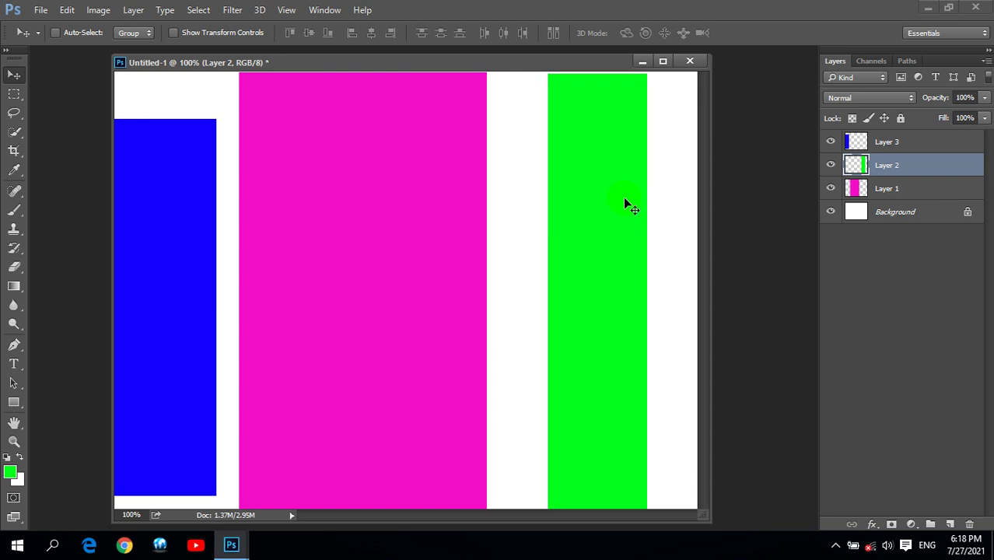
Step: Merge Layers 1–3 into one with Ctrl+E, then Magic Wand-select the blue bar
{"action": "left_click", "coordinate": [887, 145]}
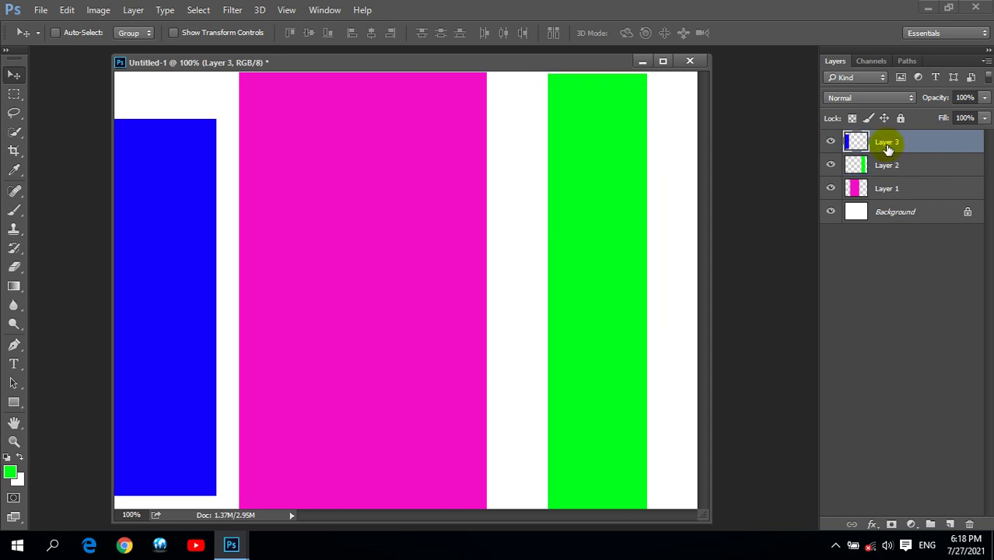
{"action": "left_click", "coordinate": [879, 188], "text": "shift"}
{"action": "key", "text": "ctrl+e"}
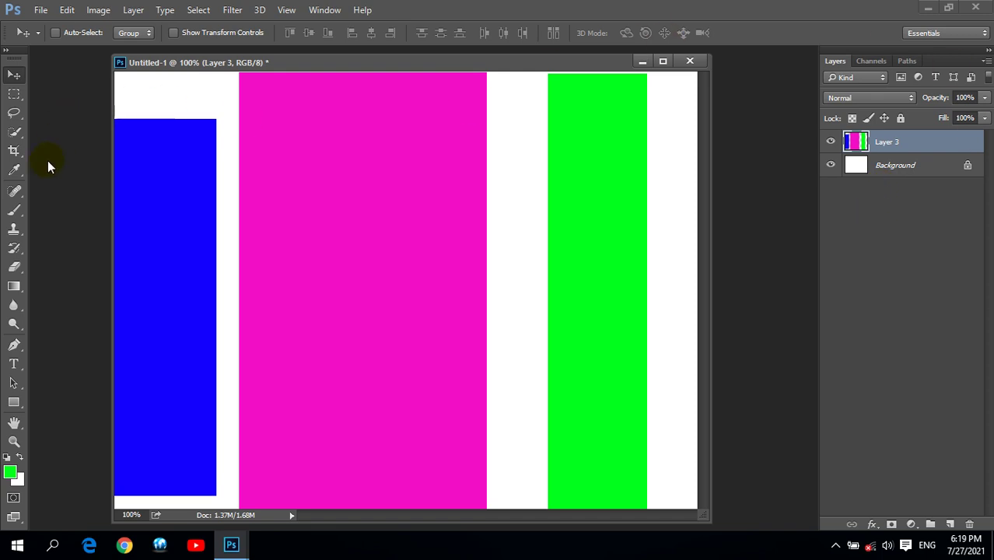
{"action": "right_click", "coordinate": [17, 134]}
{"action": "left_click", "coordinate": [67, 146]}
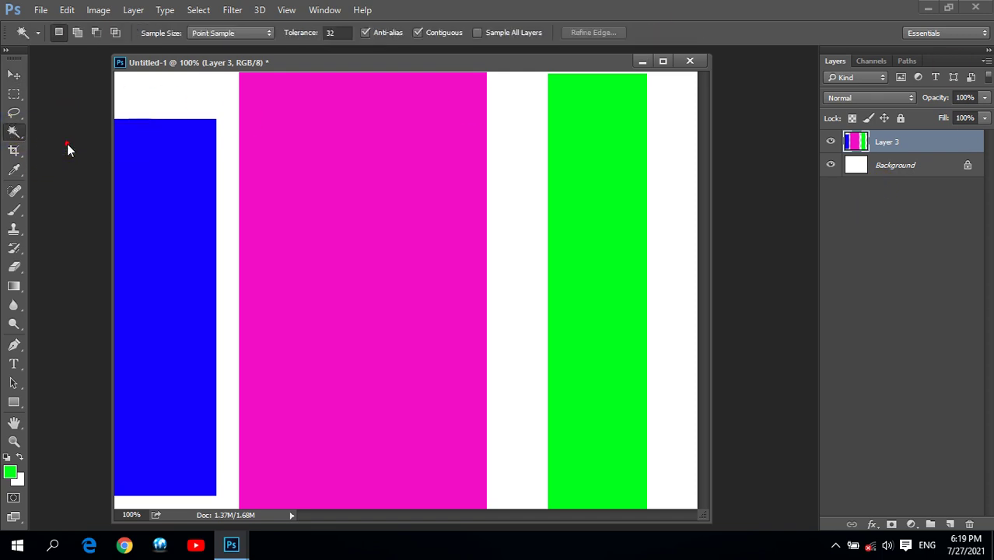
{"action": "left_click", "coordinate": [150, 202]}
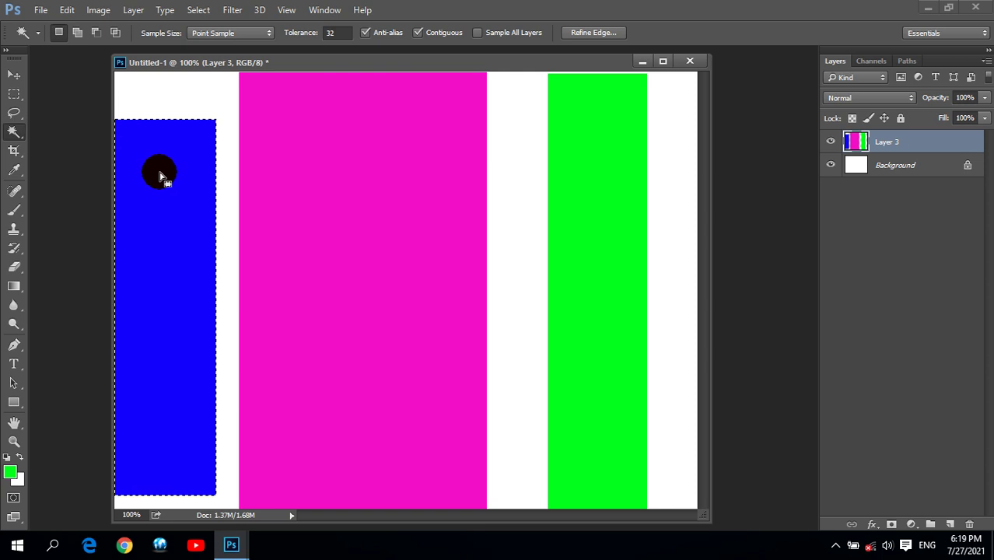
Step: Add the pink and green bars to the Magic Wand selection, then deselect everything
{"action": "left_click", "coordinate": [277, 241], "text": "shift"}
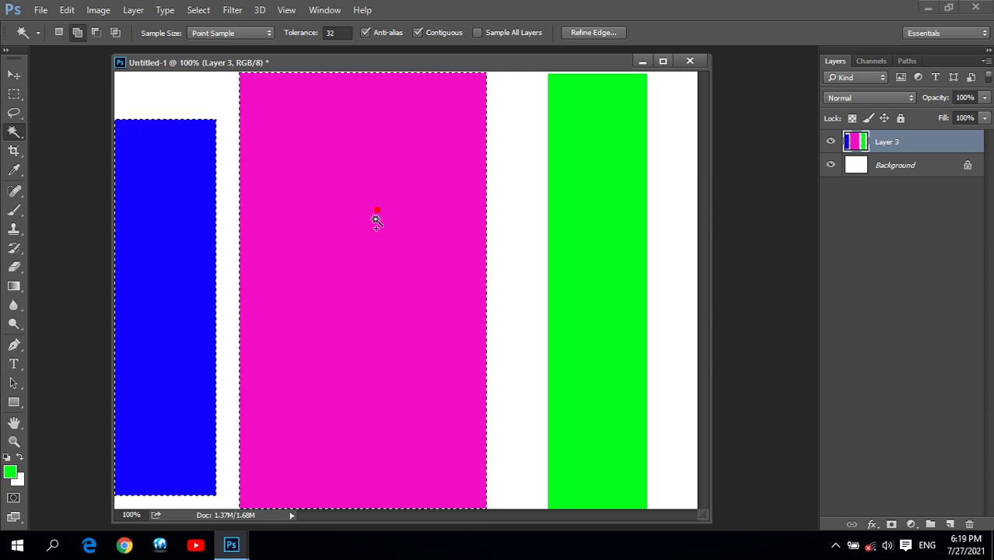
{"action": "left_click", "coordinate": [623, 170], "text": "shift"}
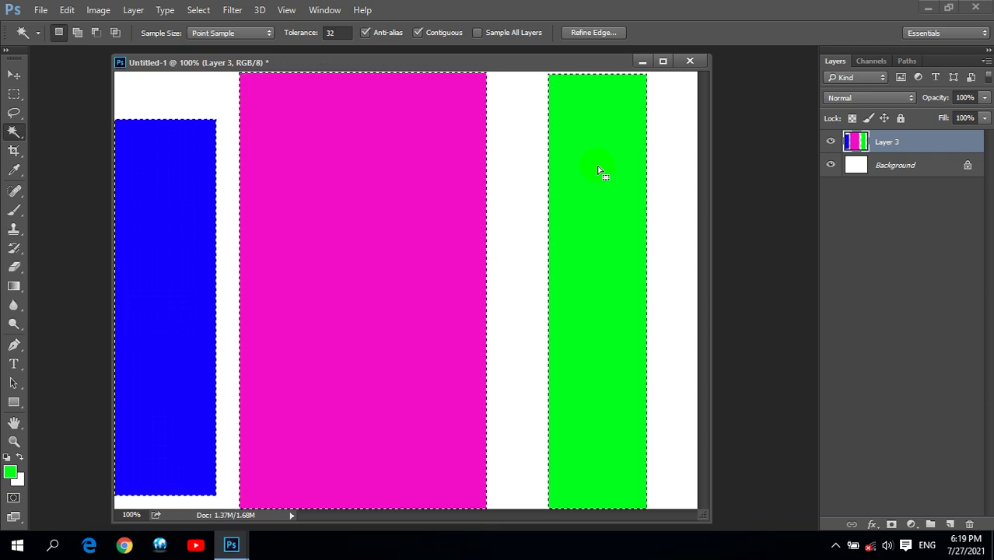
{"action": "key", "text": "ctrl+d"}
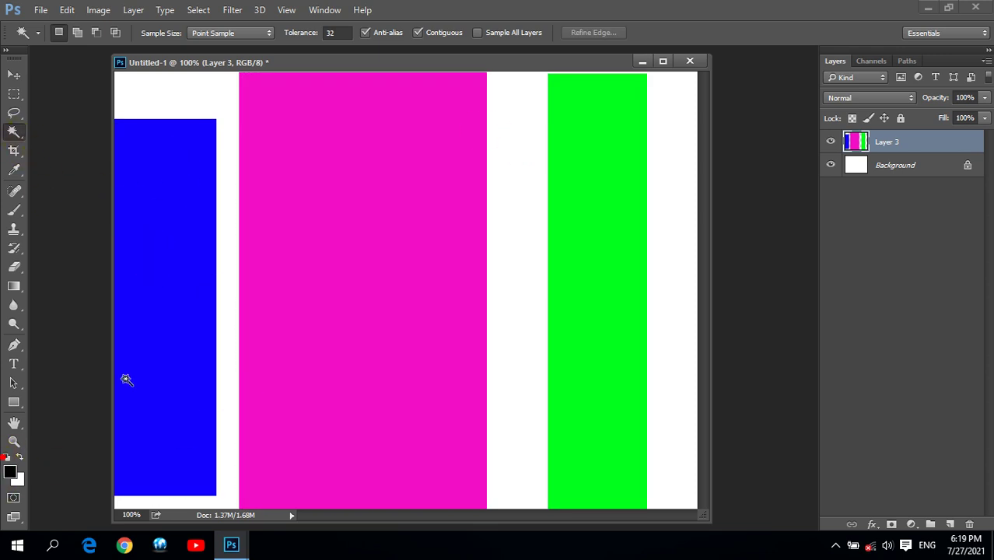
Step: Close the Untitled-1 bar document without saving changes
{"action": "left_click", "coordinate": [200, 330]}
{"action": "left_click", "coordinate": [131, 338]}
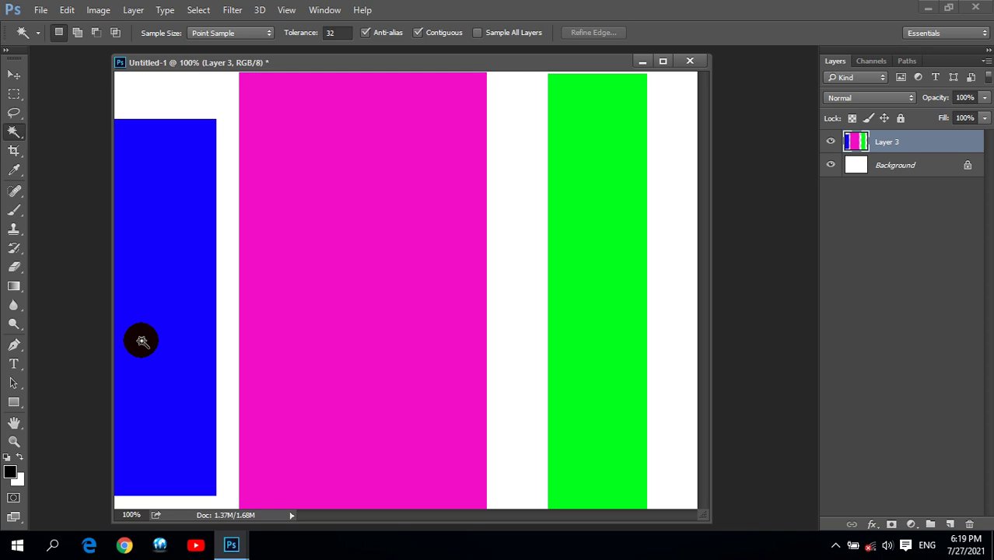
{"action": "left_click", "coordinate": [690, 61]}
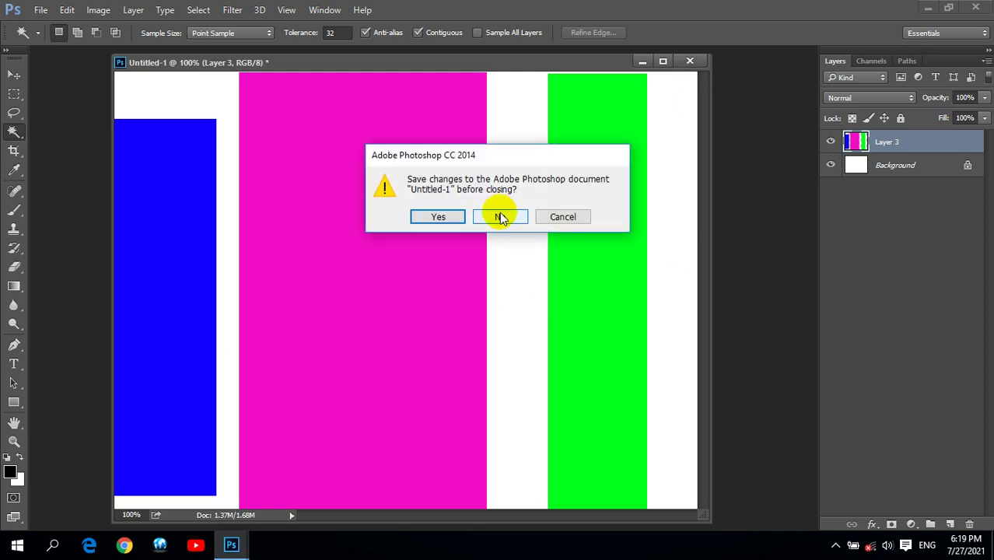
{"action": "left_click", "coordinate": [500, 217]}
Step: Open img8 from the Wallpaper > Flowers folder
{"action": "double_click", "coordinate": [272, 146]}
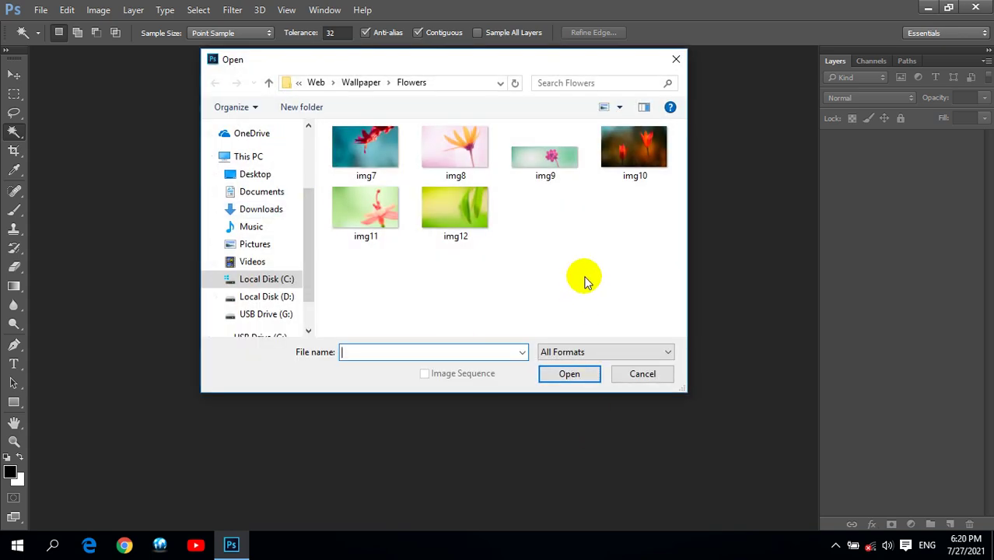
{"action": "left_click", "coordinate": [269, 82]}
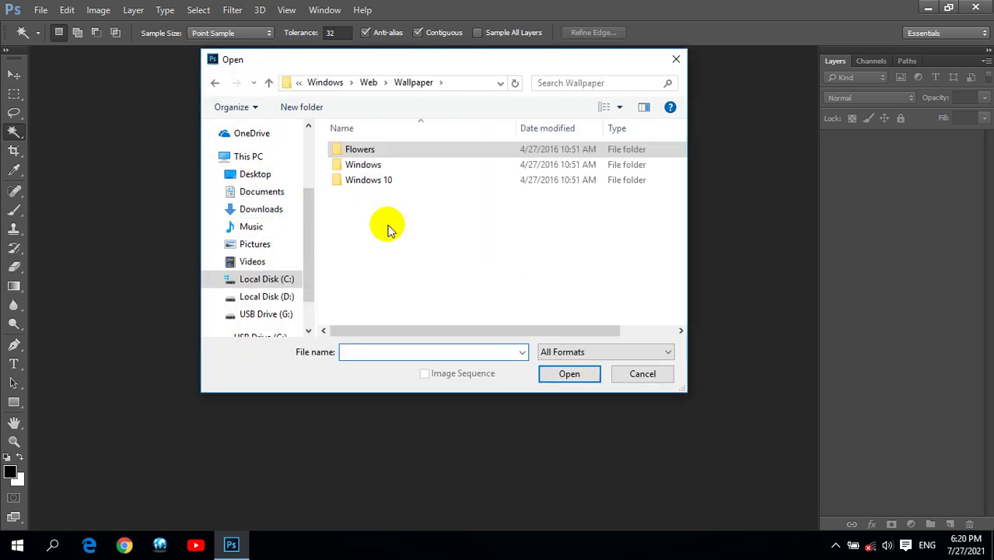
{"action": "double_click", "coordinate": [366, 165]}
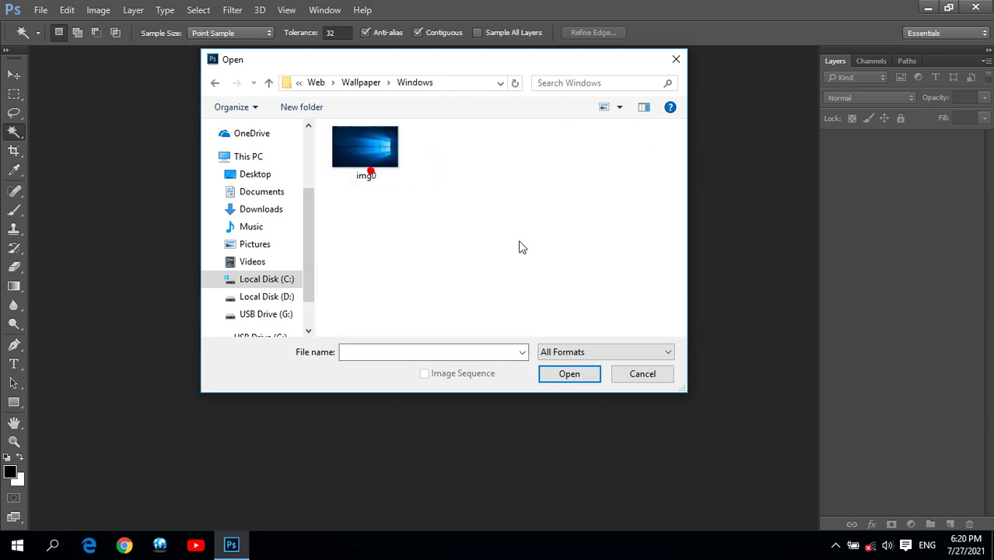
{"action": "left_click", "coordinate": [216, 83]}
{"action": "double_click", "coordinate": [389, 181]}
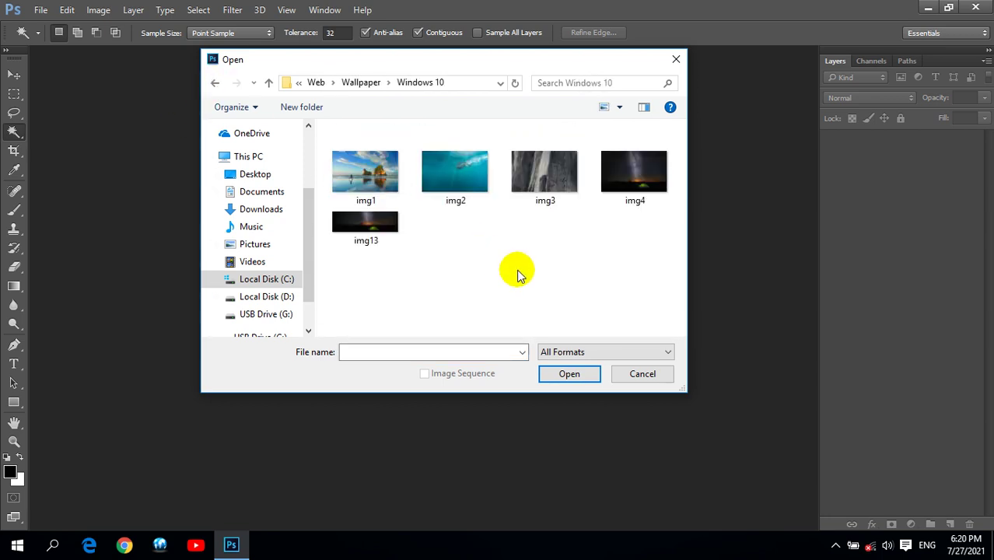
{"action": "left_click", "coordinate": [215, 83]}
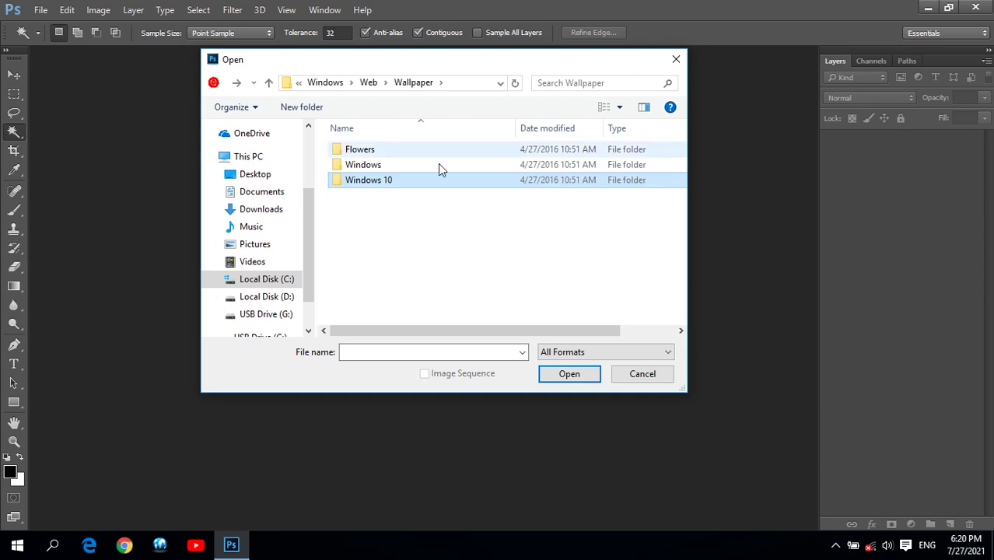
{"action": "double_click", "coordinate": [373, 150]}
{"action": "left_click", "coordinate": [366, 209]}
{"action": "left_click", "coordinate": [447, 208]}
{"action": "left_click", "coordinate": [449, 156]}
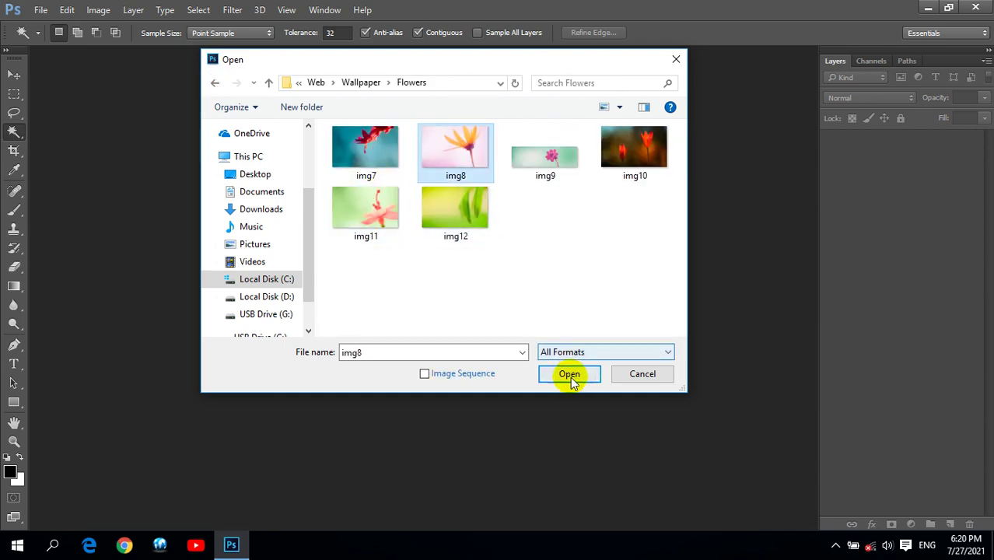
{"action": "left_click", "coordinate": [571, 375]}
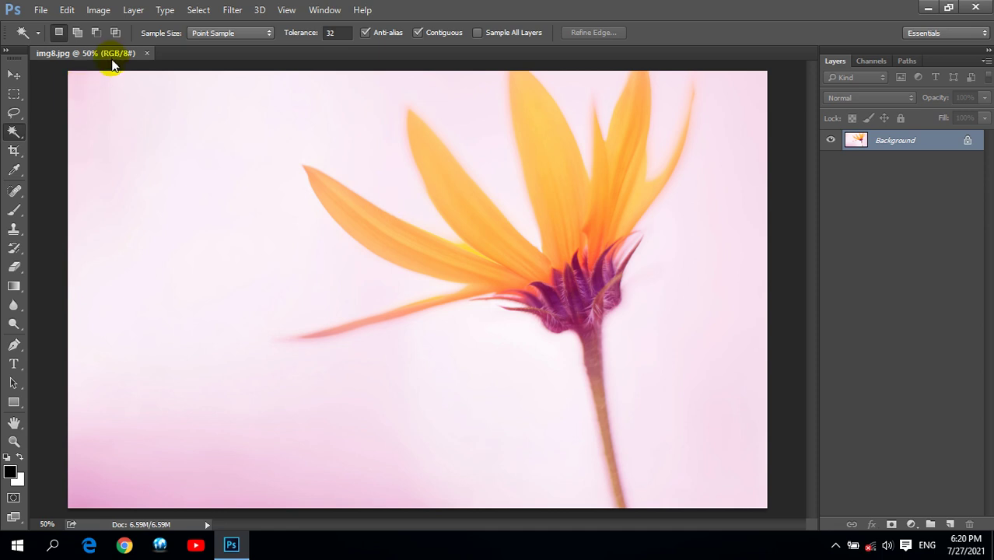
Step: Float img8.jpg in its own window and reposition it slightly up and right
{"action": "left_click_drag", "start_coordinate": [112, 55], "coordinate": [306, 191]}
{"action": "mouse_move", "coordinate": [420, 91]}
{"action": "left_mouse_down"}
{"action": "mouse_move", "coordinate": [458, 66]}
{"action": "mouse_move", "coordinate": [454, 73]}
{"action": "left_mouse_up"}
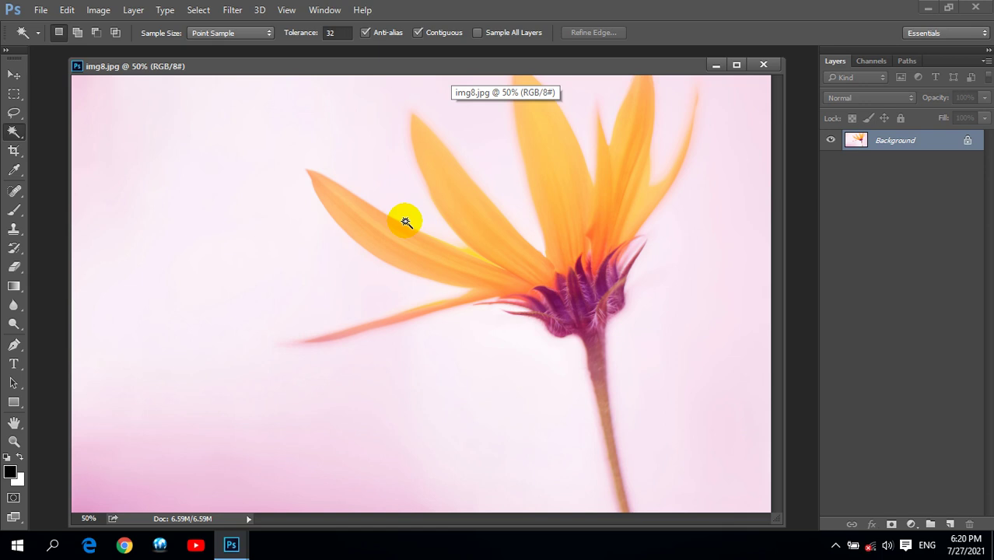
{"action": "left_click_drag", "start_coordinate": [429, 61], "coordinate": [439, 59]}
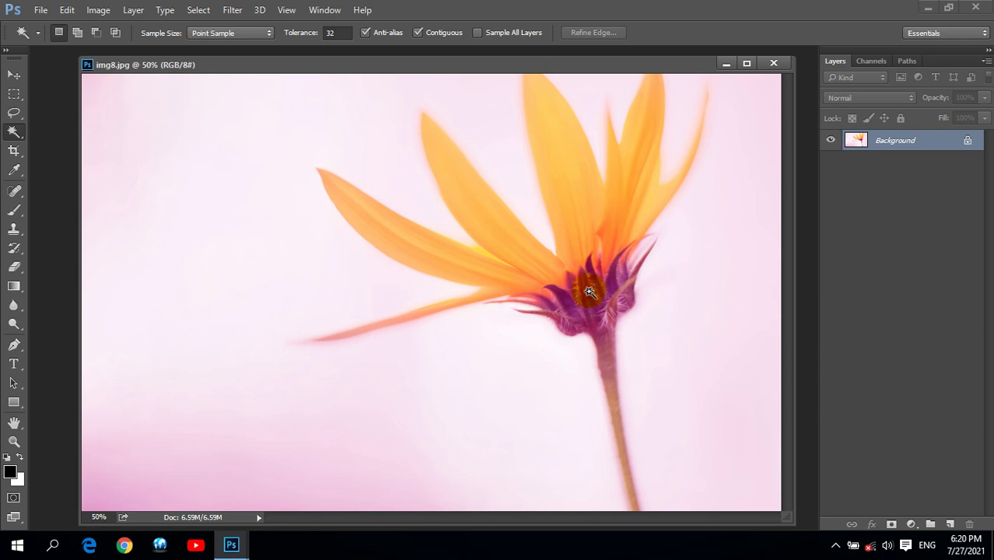
{"action": "left_click", "coordinate": [411, 261]}
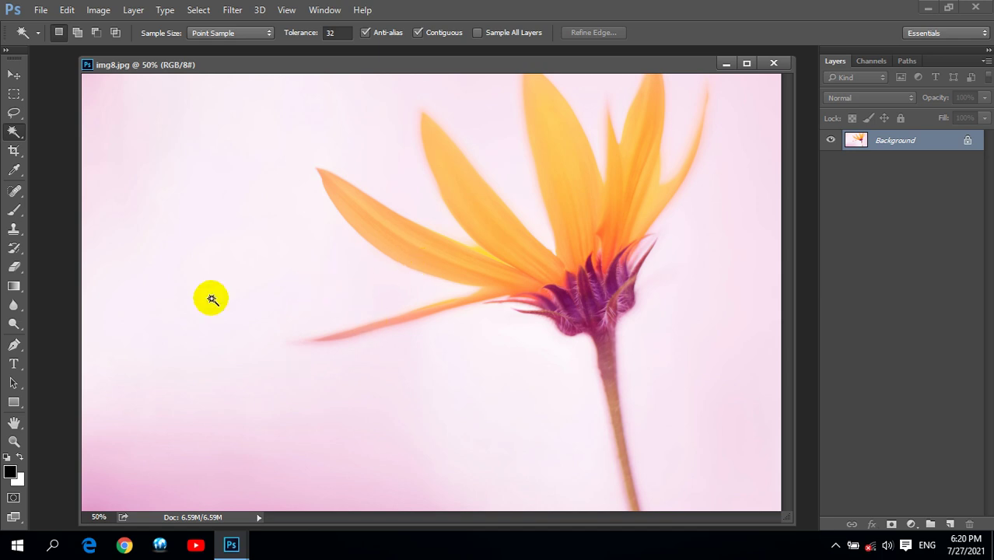
{"action": "left_click", "coordinate": [11, 138]}
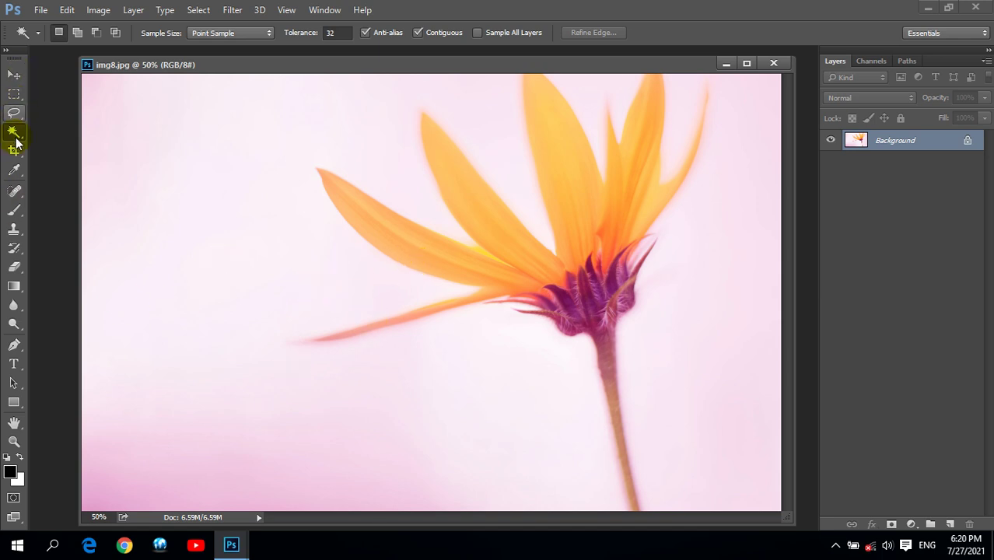
Step: Set Quick Mask options to Masked Areas with a bright green overlay colour
{"action": "double_click", "coordinate": [14, 499]}
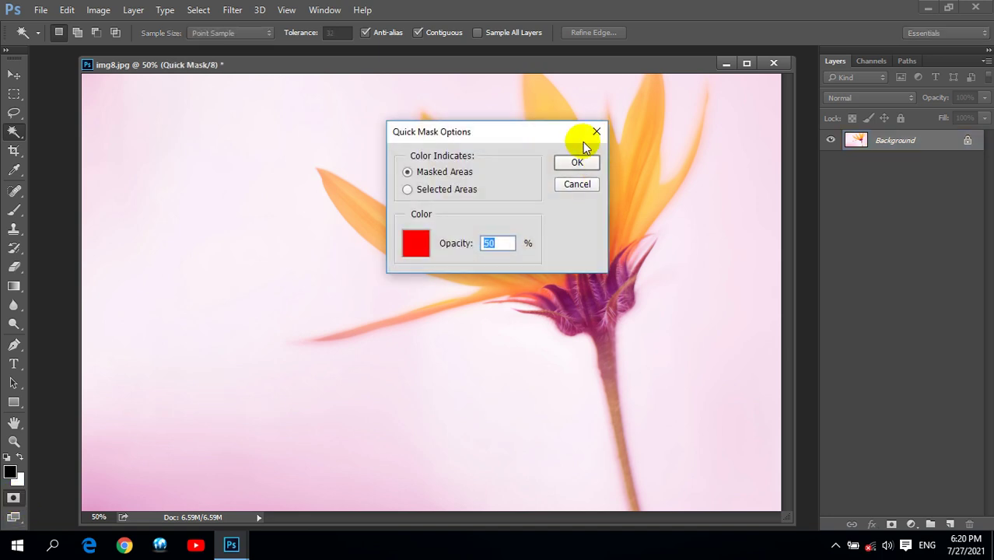
{"action": "left_click_drag", "start_coordinate": [510, 132], "coordinate": [372, 115]}
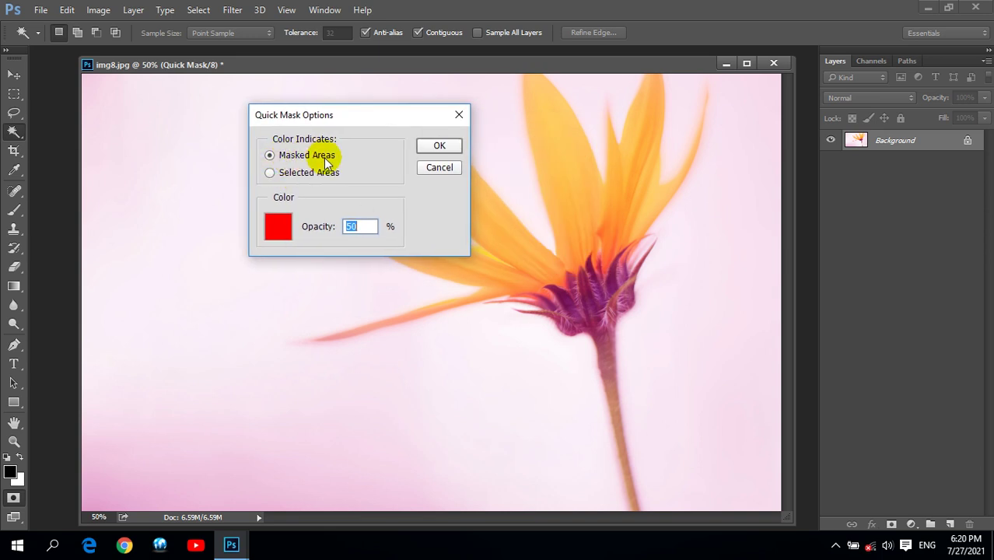
{"action": "left_click", "coordinate": [319, 173]}
{"action": "left_click", "coordinate": [283, 158]}
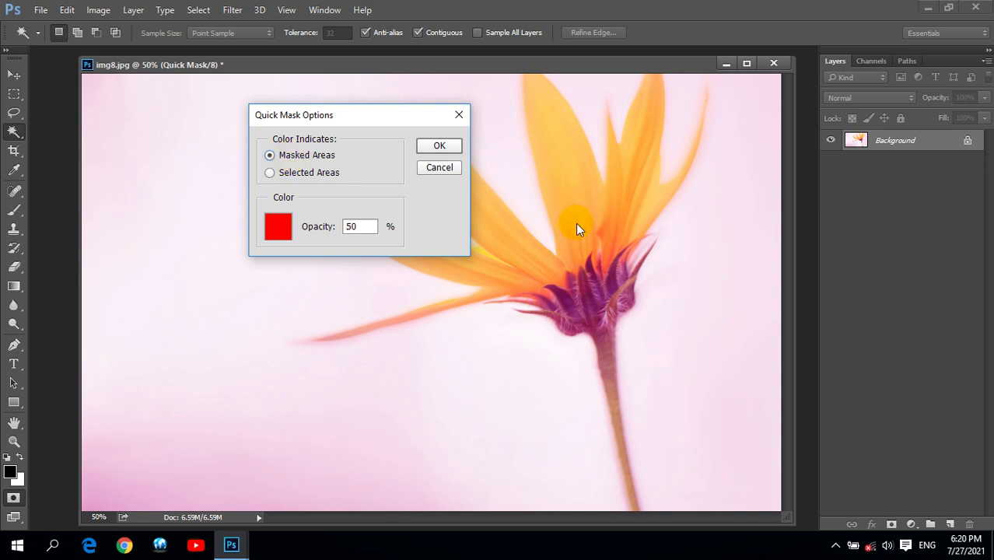
{"action": "left_click", "coordinate": [308, 172]}
{"action": "left_click", "coordinate": [310, 158]}
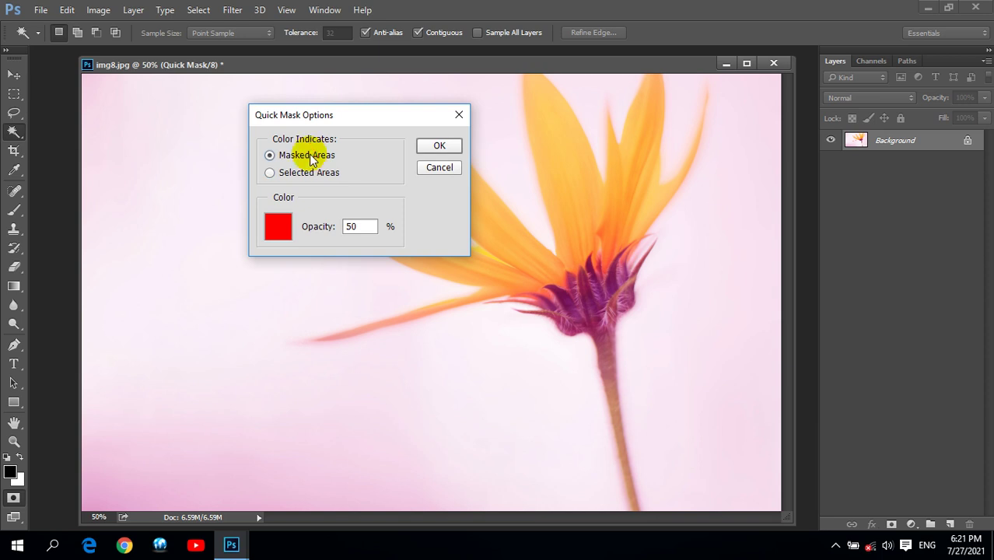
{"action": "left_click", "coordinate": [277, 226]}
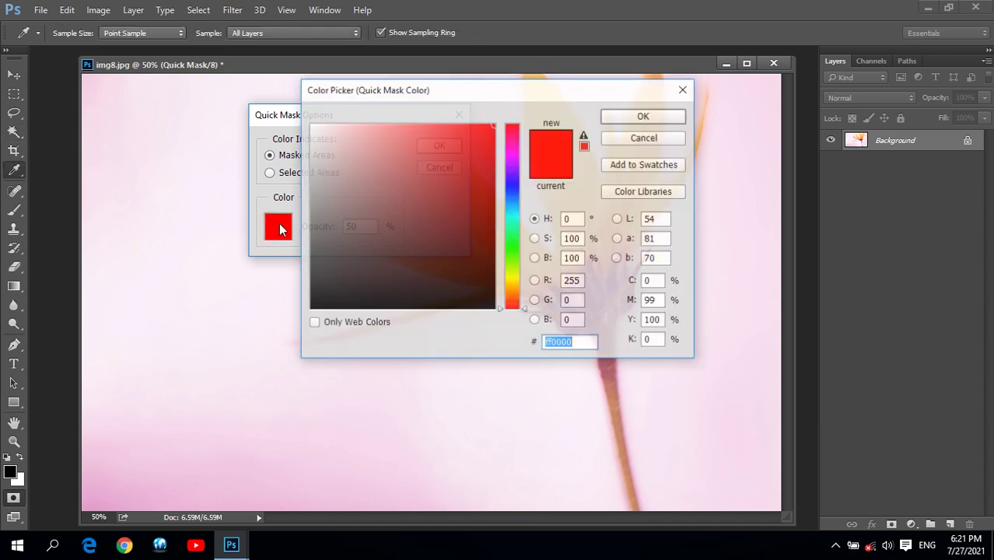
{"action": "left_click_drag", "start_coordinate": [511, 262], "coordinate": [510, 247]}
{"action": "left_click", "coordinate": [471, 200]}
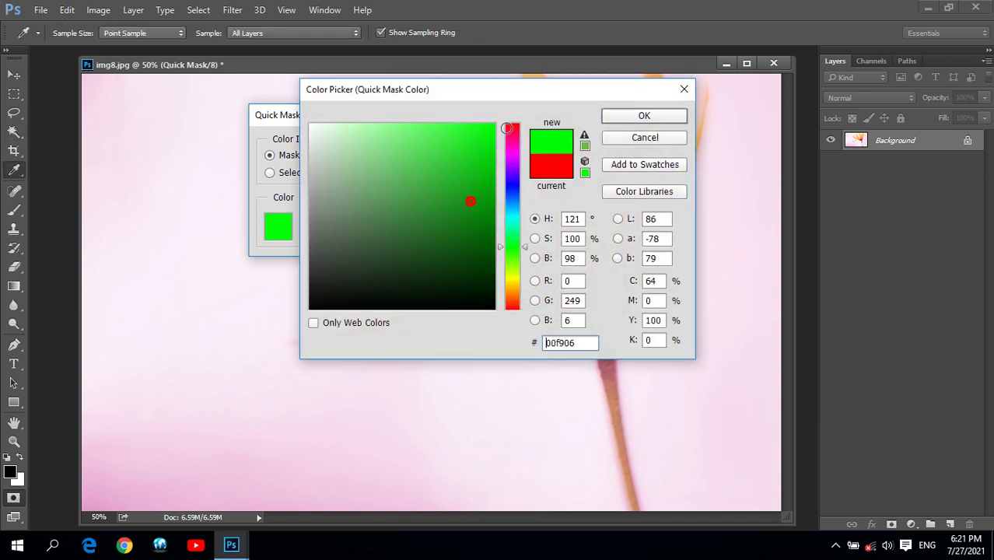
{"action": "left_click", "coordinate": [638, 112]}
{"action": "left_click", "coordinate": [439, 148]}
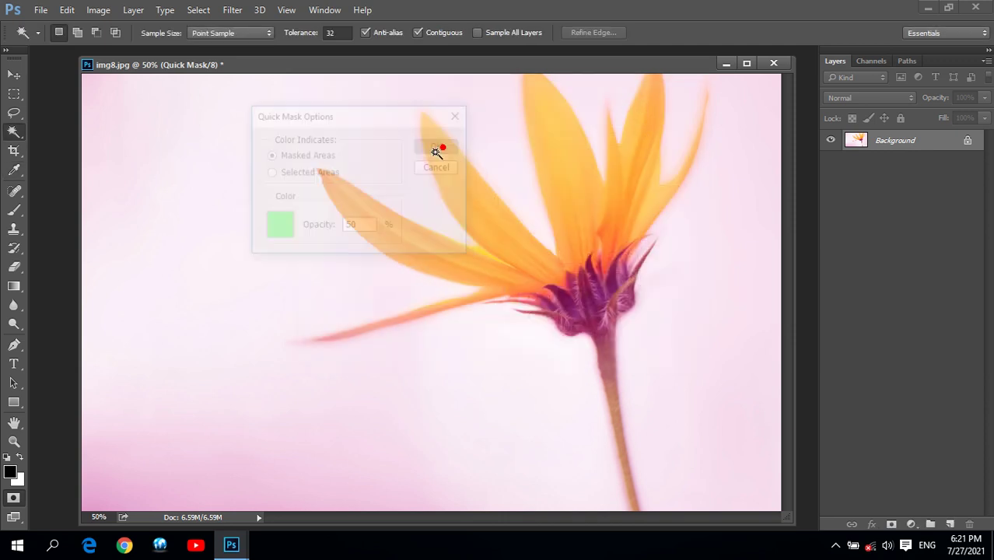
Step: Choose the Brush Tool with a soft round preset, enlarge it, and undo a test stroke
{"action": "left_click", "coordinate": [11, 220]}
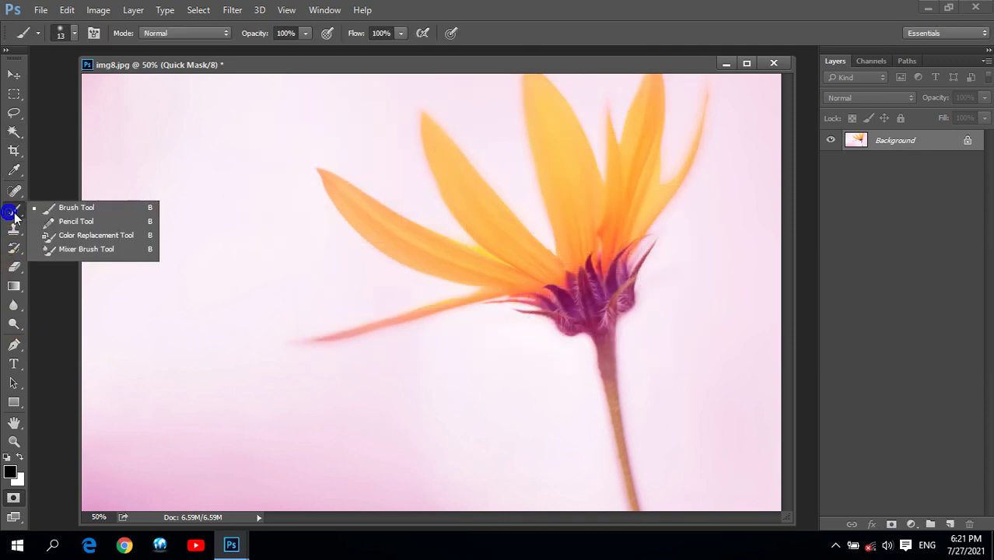
{"action": "left_click", "coordinate": [67, 213]}
{"action": "left_click", "coordinate": [75, 32]}
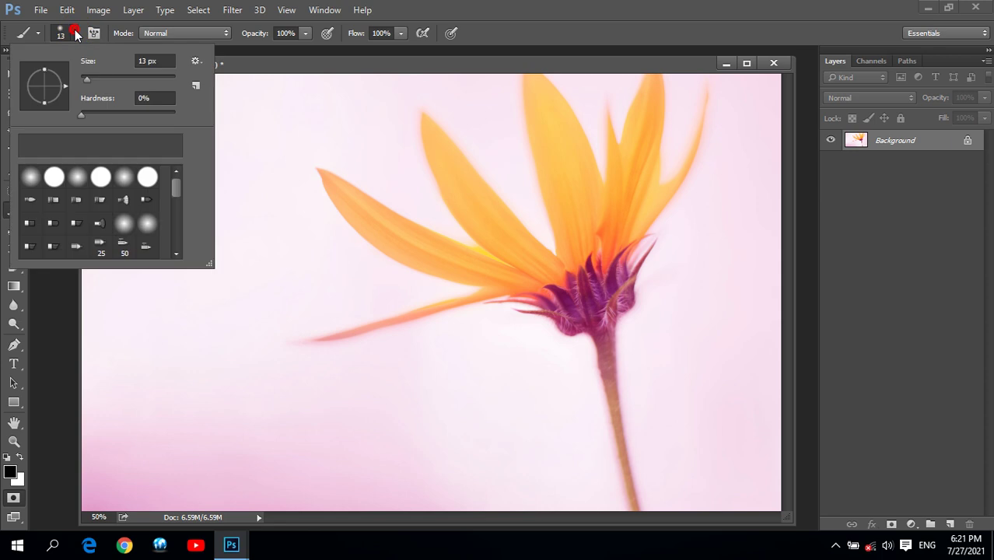
{"action": "double_click", "coordinate": [51, 175]}
{"action": "left_click_drag", "start_coordinate": [429, 221], "coordinate": [407, 223]}
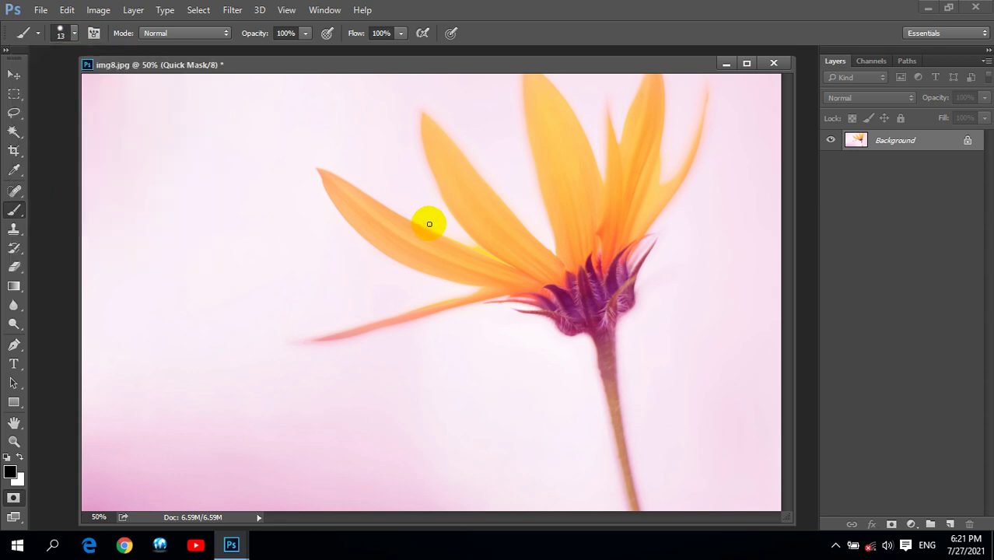
{"action": "key", "text": "bracketright"}
{"action": "key", "text": "bracketright"}
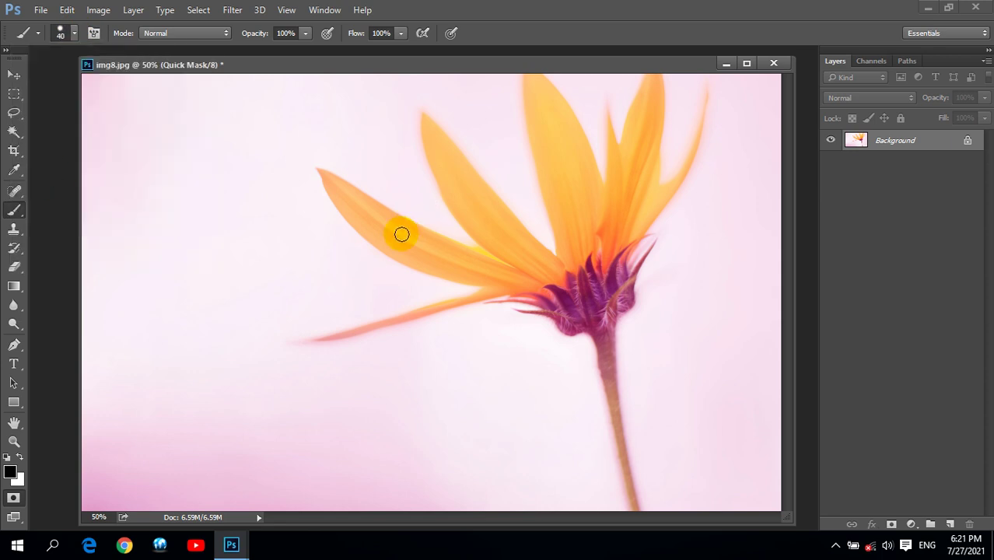
{"action": "left_click_drag", "start_coordinate": [401, 236], "coordinate": [624, 207]}
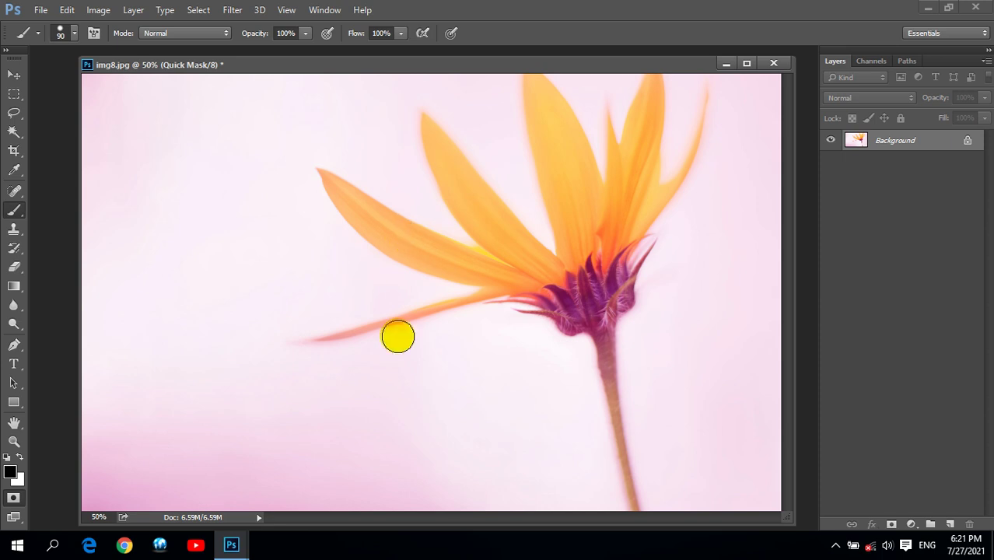
{"action": "mouse_move", "coordinate": [642, 161]}
{"action": "left_mouse_down"}
{"action": "mouse_move", "coordinate": [619, 237]}
{"action": "mouse_move", "coordinate": [619, 224]}
{"action": "mouse_move", "coordinate": [580, 218]}
{"action": "mouse_move", "coordinate": [519, 122]}
{"action": "left_mouse_up"}
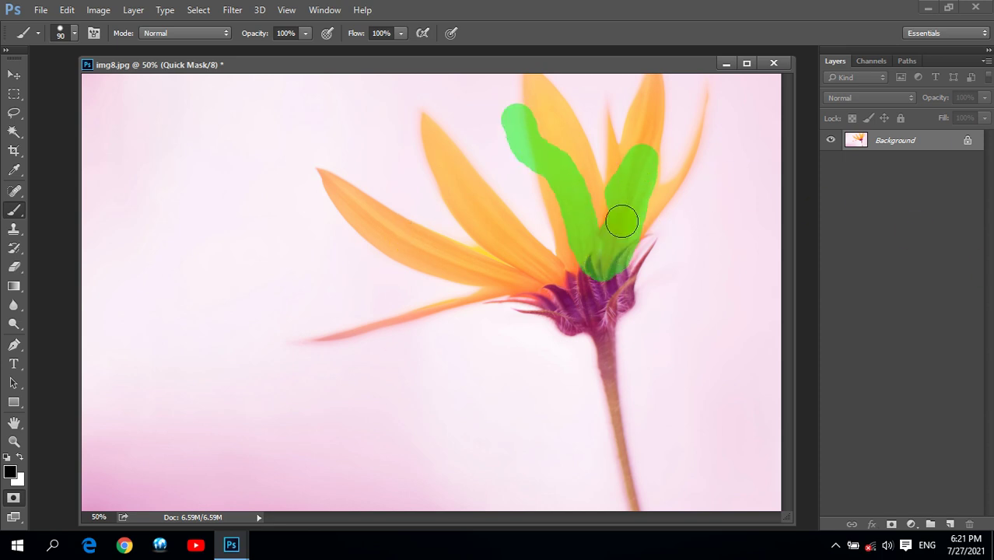
{"action": "key", "text": "ctrl+z"}
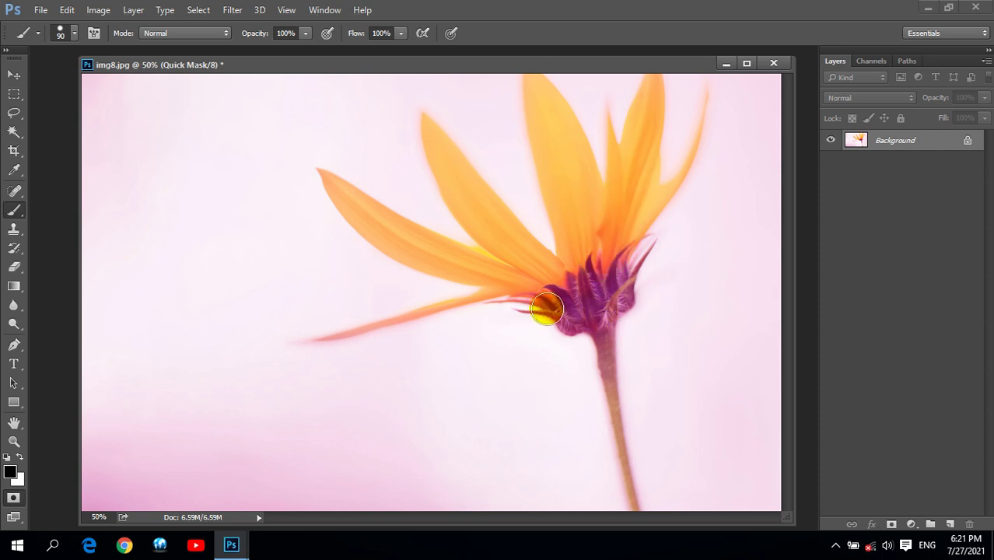
Step: Zoom to 100% on the petals, shrink the brush to 50 px, and undo a test stroke
{"action": "scroll", "coordinate": [546, 306], "scroll_direction": "up", "scroll_amount": 1, "text": "alt"}
{"action": "scroll", "coordinate": [549, 305], "scroll_direction": "up", "scroll_amount": 1, "text": "alt"}
{"action": "mouse_move", "coordinate": [555, 306]}
{"action": "left_mouse_down"}
{"action": "mouse_move", "coordinate": [398, 328]}
{"action": "mouse_move", "coordinate": [203, 390]}
{"action": "left_mouse_up"}
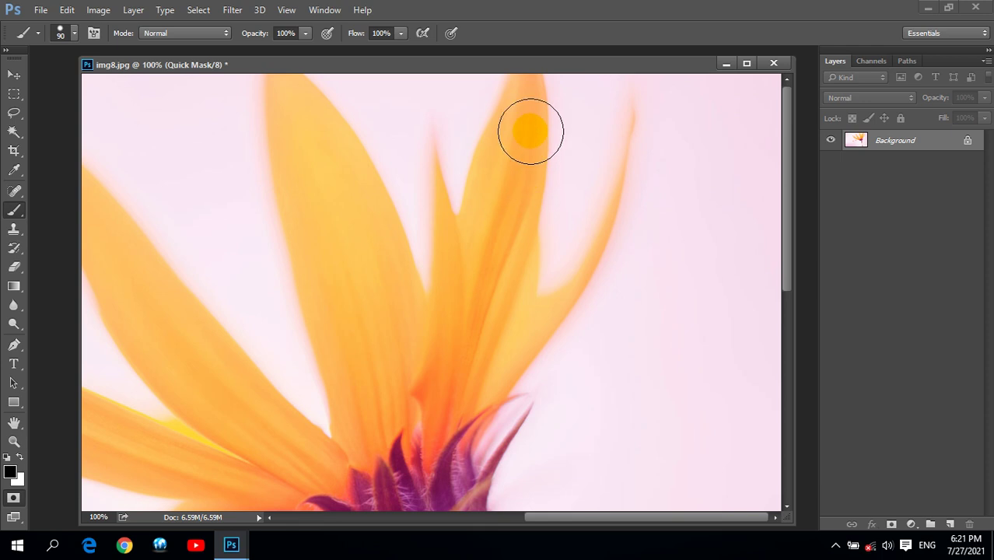
{"action": "key", "text": "bracketleft"}
{"action": "key", "text": "bracketleft"}
{"action": "key", "text": "bracketleft"}
{"action": "key", "text": "bracketleft"}
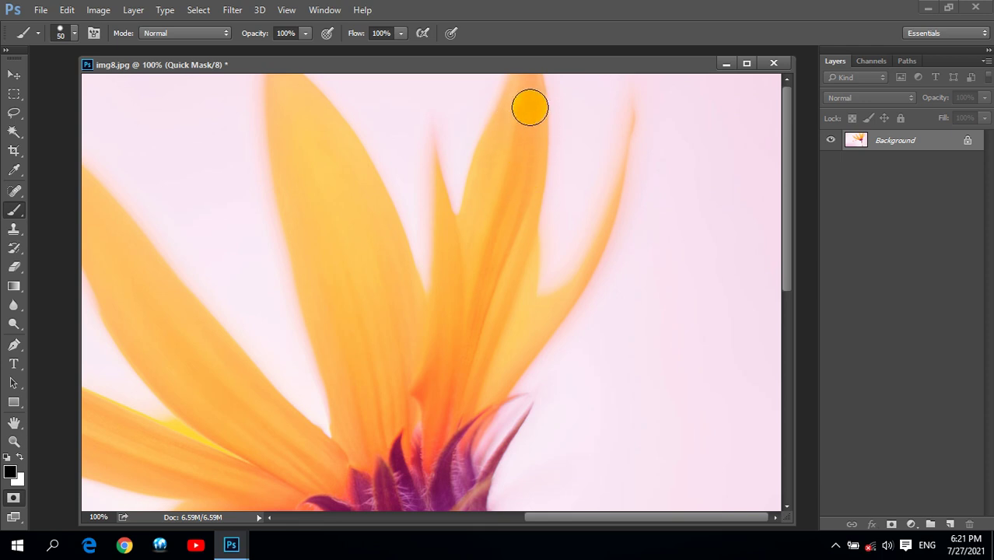
{"action": "left_click_drag", "start_coordinate": [526, 92], "coordinate": [504, 204]}
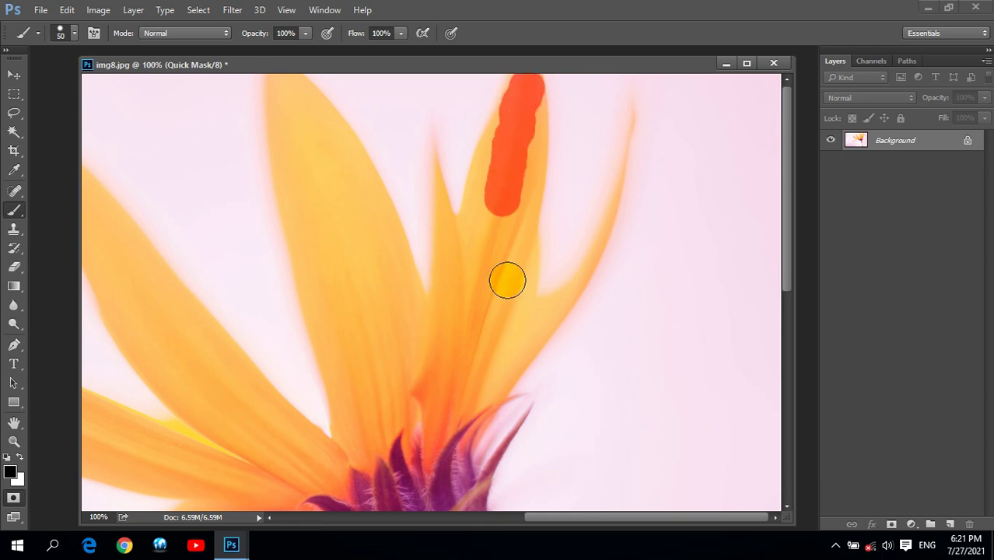
{"action": "key", "text": "ctrl+z"}
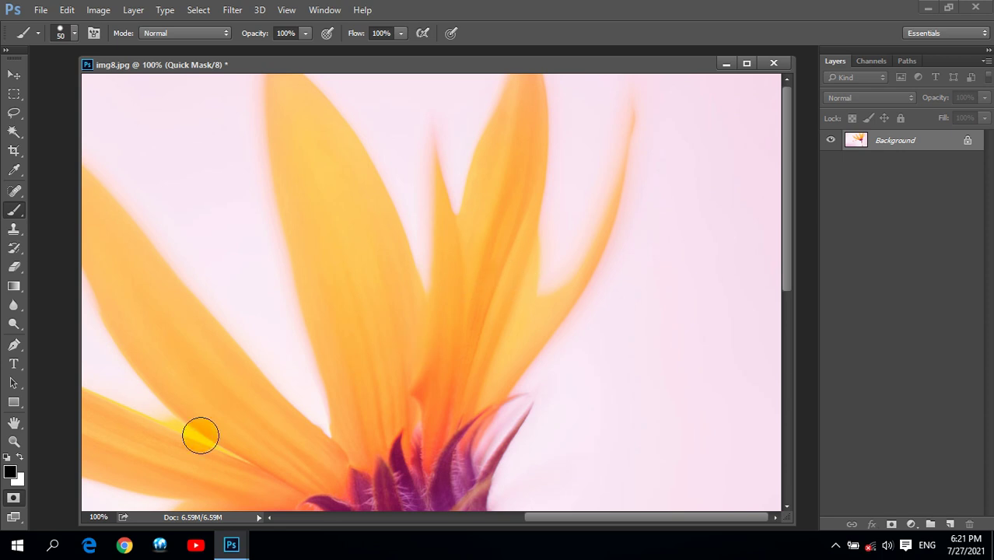
{"action": "double_click", "coordinate": [27, 498]}
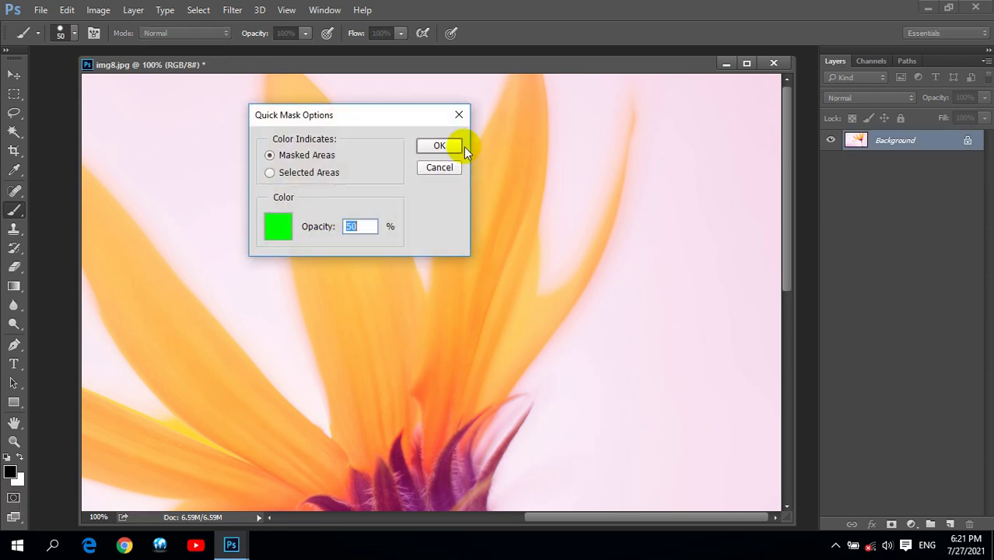
{"action": "left_click", "coordinate": [447, 146]}
Step: Re-enter Quick Mask and paint green over the tall petal and the left petals
{"action": "left_click", "coordinate": [13, 497]}
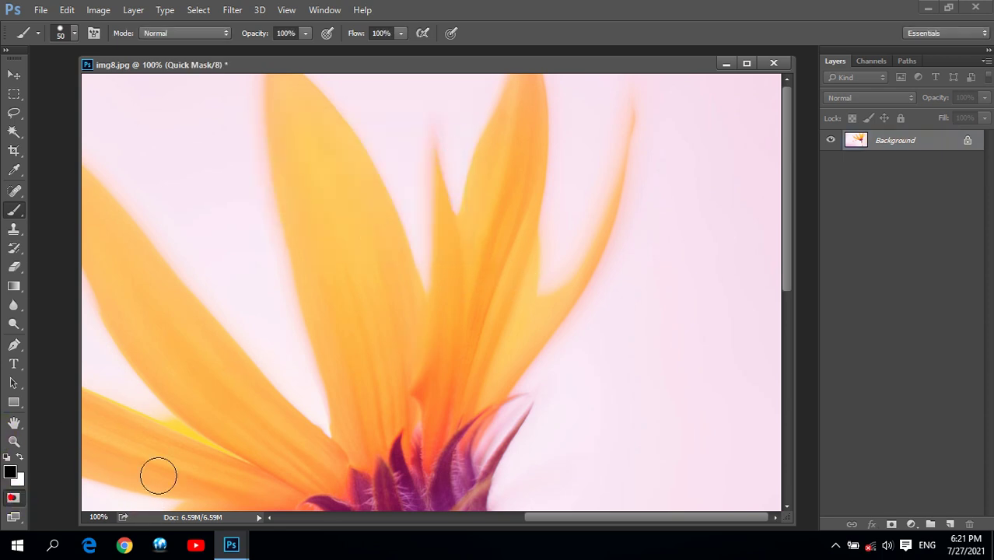
{"action": "right_click", "coordinate": [14, 215]}
{"action": "left_click", "coordinate": [62, 208]}
{"action": "mouse_move", "coordinate": [341, 173]}
{"action": "left_mouse_down"}
{"action": "mouse_move", "coordinate": [394, 329]}
{"action": "mouse_move", "coordinate": [290, 84]}
{"action": "mouse_move", "coordinate": [354, 289]}
{"action": "mouse_move", "coordinate": [306, 158]}
{"action": "mouse_move", "coordinate": [295, 154]}
{"action": "mouse_move", "coordinate": [366, 426]}
{"action": "mouse_move", "coordinate": [408, 289]}
{"action": "mouse_move", "coordinate": [353, 162]}
{"action": "mouse_move", "coordinate": [302, 98]}
{"action": "mouse_move", "coordinate": [284, 109]}
{"action": "mouse_move", "coordinate": [317, 174]}
{"action": "mouse_move", "coordinate": [311, 105]}
{"action": "mouse_move", "coordinate": [338, 156]}
{"action": "mouse_move", "coordinate": [290, 120]}
{"action": "mouse_move", "coordinate": [320, 291]}
{"action": "mouse_move", "coordinate": [370, 473]}
{"action": "mouse_move", "coordinate": [502, 262]}
{"action": "mouse_move", "coordinate": [529, 129]}
{"action": "mouse_move", "coordinate": [551, 96]}
{"action": "left_mouse_up"}
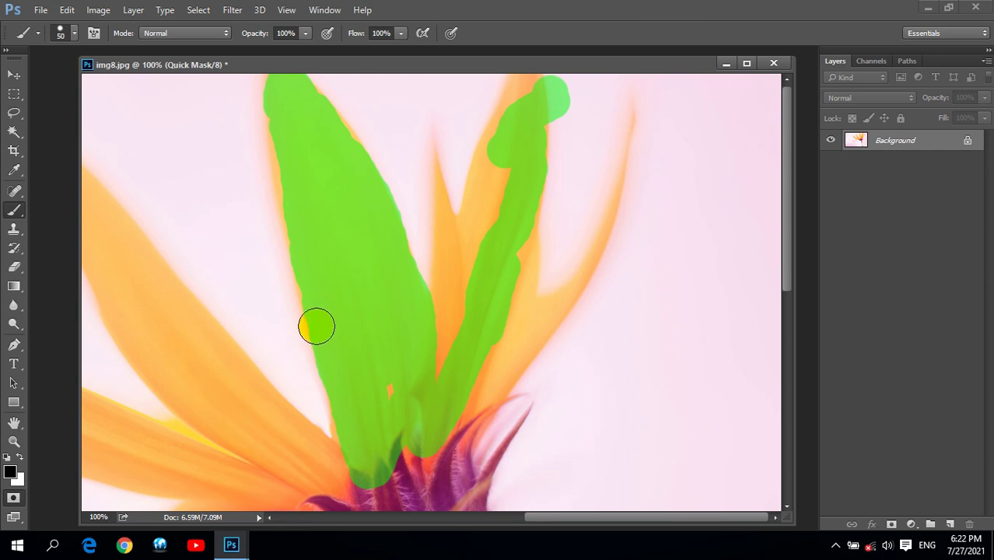
{"action": "mouse_move", "coordinate": [498, 159]}
{"action": "left_mouse_down"}
{"action": "mouse_move", "coordinate": [431, 381]}
{"action": "mouse_move", "coordinate": [506, 355]}
{"action": "mouse_move", "coordinate": [531, 326]}
{"action": "mouse_move", "coordinate": [449, 431]}
{"action": "mouse_move", "coordinate": [588, 282]}
{"action": "mouse_move", "coordinate": [632, 293]}
{"action": "mouse_move", "coordinate": [521, 278]}
{"action": "mouse_move", "coordinate": [555, 273]}
{"action": "mouse_move", "coordinate": [516, 324]}
{"action": "mouse_move", "coordinate": [475, 280]}
{"action": "mouse_move", "coordinate": [491, 253]}
{"action": "mouse_move", "coordinate": [393, 159]}
{"action": "mouse_move", "coordinate": [489, 230]}
{"action": "left_mouse_up"}
{"action": "mouse_move", "coordinate": [393, 161]}
{"action": "left_mouse_down"}
{"action": "mouse_move", "coordinate": [281, 211]}
{"action": "mouse_move", "coordinate": [362, 271]}
{"action": "mouse_move", "coordinate": [215, 194]}
{"action": "mouse_move", "coordinate": [285, 226]}
{"action": "left_mouse_up"}
{"action": "mouse_move", "coordinate": [391, 224]}
{"action": "left_mouse_down"}
{"action": "mouse_move", "coordinate": [331, 117]}
{"action": "mouse_move", "coordinate": [435, 167]}
{"action": "mouse_move", "coordinate": [350, 94]}
{"action": "mouse_move", "coordinate": [470, 251]}
{"action": "left_mouse_up"}
Step: Mask the remaining orange petals, the long left petal, the flower base and the stem
{"action": "mouse_move", "coordinate": [463, 206]}
{"action": "left_mouse_down"}
{"action": "mouse_move", "coordinate": [529, 326]}
{"action": "mouse_move", "coordinate": [549, 385]}
{"action": "left_mouse_up"}
{"action": "left_click_drag", "start_coordinate": [474, 291], "coordinate": [427, 231]}
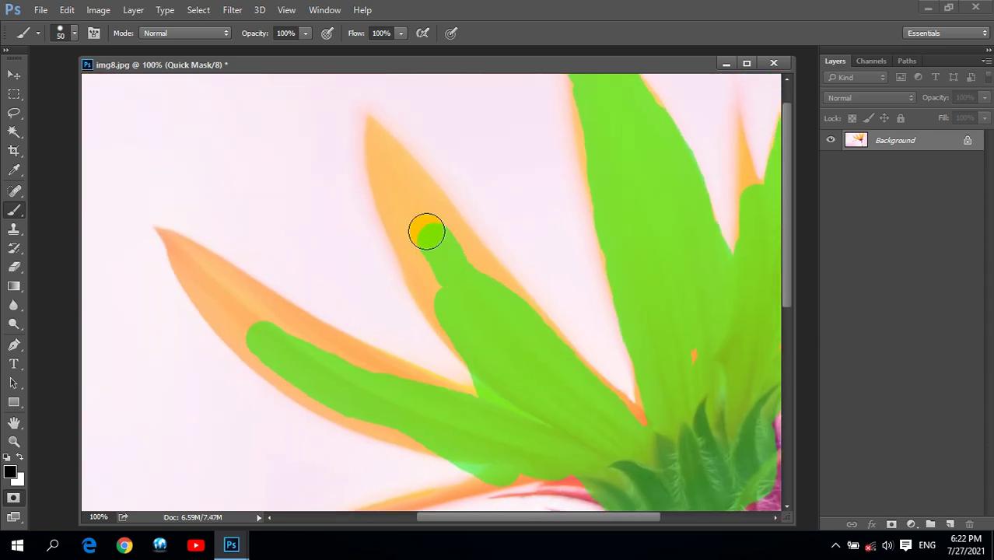
{"action": "mouse_move", "coordinate": [486, 305]}
{"action": "left_mouse_down"}
{"action": "mouse_move", "coordinate": [385, 156]}
{"action": "mouse_move", "coordinate": [459, 289]}
{"action": "mouse_move", "coordinate": [408, 219]}
{"action": "mouse_move", "coordinate": [466, 299]}
{"action": "mouse_move", "coordinate": [469, 268]}
{"action": "mouse_move", "coordinate": [422, 200]}
{"action": "mouse_move", "coordinate": [401, 191]}
{"action": "mouse_move", "coordinate": [442, 295]}
{"action": "mouse_move", "coordinate": [426, 282]}
{"action": "mouse_move", "coordinate": [396, 190]}
{"action": "mouse_move", "coordinate": [470, 277]}
{"action": "mouse_move", "coordinate": [444, 285]}
{"action": "left_mouse_up"}
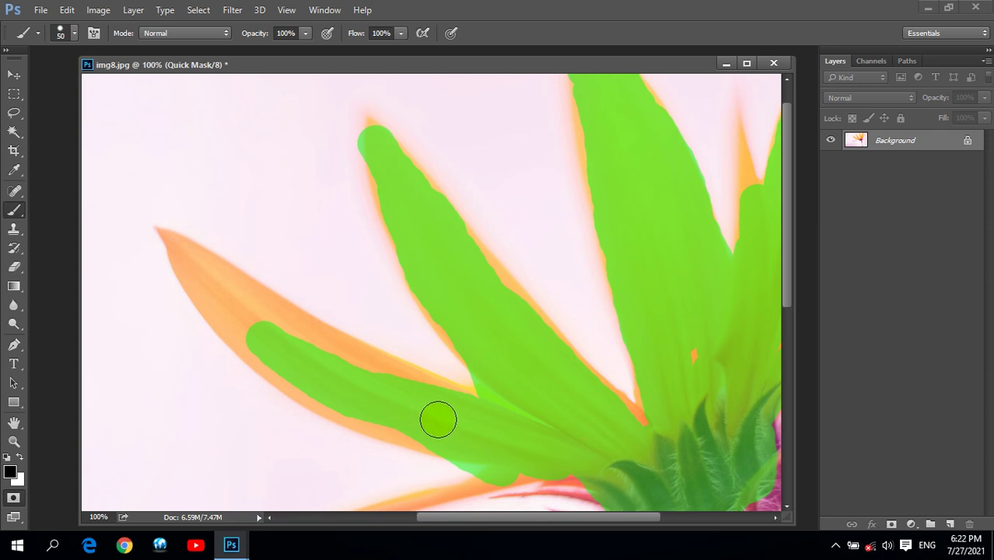
{"action": "mouse_move", "coordinate": [323, 345]}
{"action": "left_mouse_down"}
{"action": "mouse_move", "coordinate": [182, 255]}
{"action": "mouse_move", "coordinate": [249, 334]}
{"action": "mouse_move", "coordinate": [323, 392]}
{"action": "mouse_move", "coordinate": [463, 457]}
{"action": "mouse_move", "coordinate": [550, 425]}
{"action": "mouse_move", "coordinate": [450, 225]}
{"action": "mouse_move", "coordinate": [517, 233]}
{"action": "left_mouse_up"}
{"action": "left_click_drag", "start_coordinate": [692, 263], "coordinate": [721, 506]}
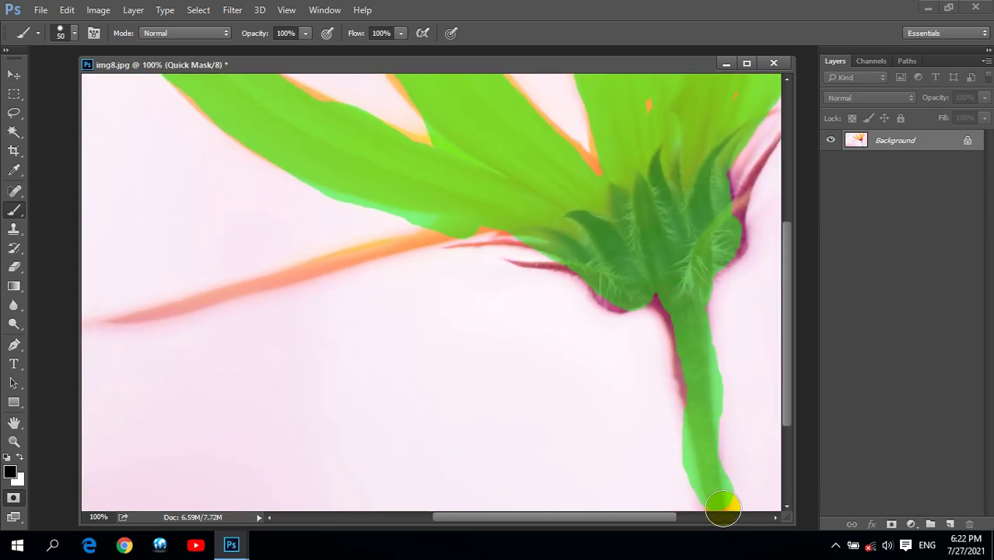
{"action": "mouse_move", "coordinate": [573, 213]}
{"action": "left_mouse_down"}
{"action": "mouse_move", "coordinate": [542, 268]}
{"action": "mouse_move", "coordinate": [544, 289]}
{"action": "mouse_move", "coordinate": [473, 339]}
{"action": "mouse_move", "coordinate": [253, 399]}
{"action": "left_mouse_up"}
Step: Shrink the brush to 35 px and fill gaps along the upper petals' edges and tips
{"action": "key", "text": "bracketleft"}
{"action": "key", "text": "bracketleft"}
{"action": "key", "text": "bracketleft"}
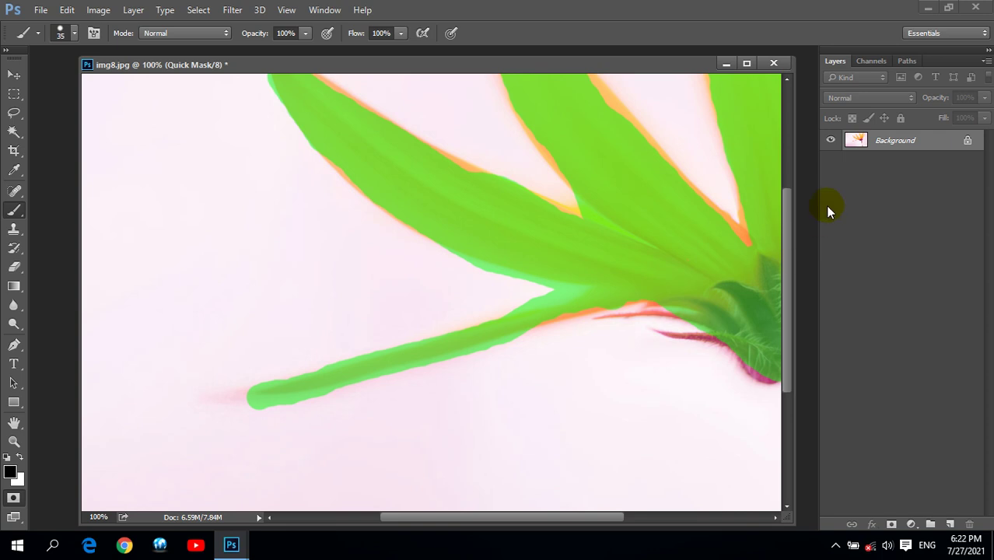
{"action": "left_click_drag", "start_coordinate": [620, 252], "coordinate": [339, 324]}
{"action": "left_click_drag", "start_coordinate": [470, 218], "coordinate": [506, 267]}
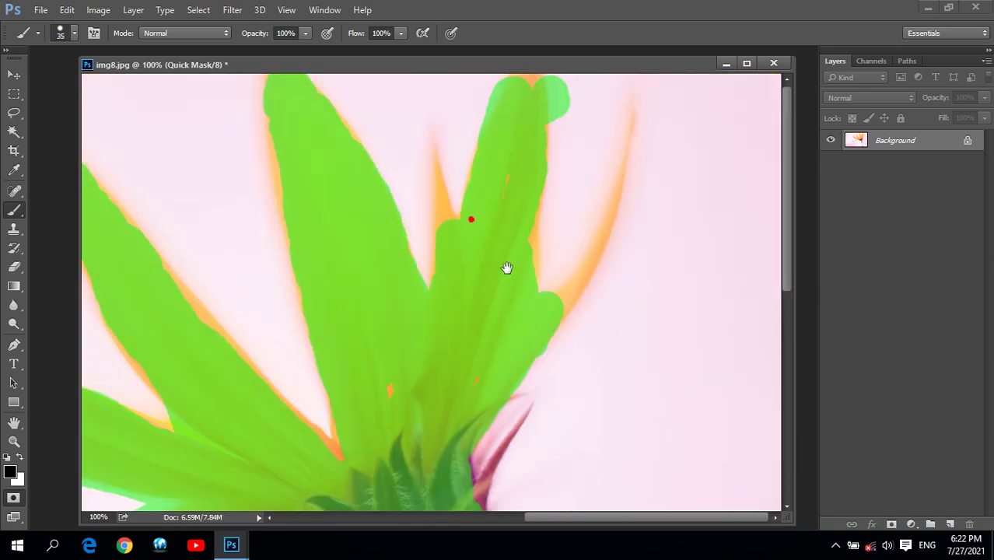
{"action": "left_click_drag", "start_coordinate": [450, 235], "coordinate": [444, 163]}
{"action": "mouse_move", "coordinate": [571, 286]}
{"action": "left_mouse_down"}
{"action": "mouse_move", "coordinate": [560, 304]}
{"action": "mouse_move", "coordinate": [593, 268]}
{"action": "mouse_move", "coordinate": [627, 159]}
{"action": "mouse_move", "coordinate": [630, 109]}
{"action": "left_mouse_up"}
{"action": "left_click_drag", "start_coordinate": [547, 100], "coordinate": [526, 68]}
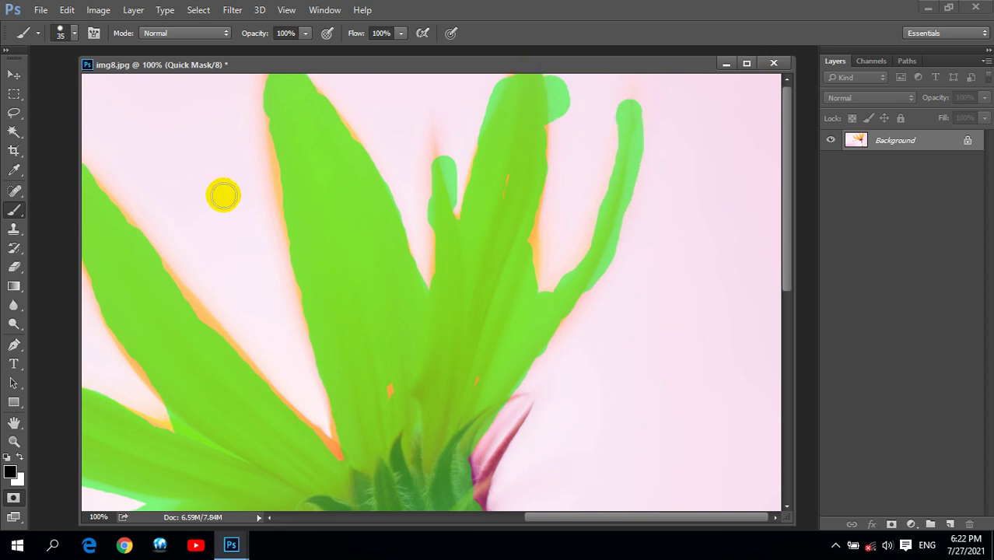
{"action": "left_click", "coordinate": [14, 442]}
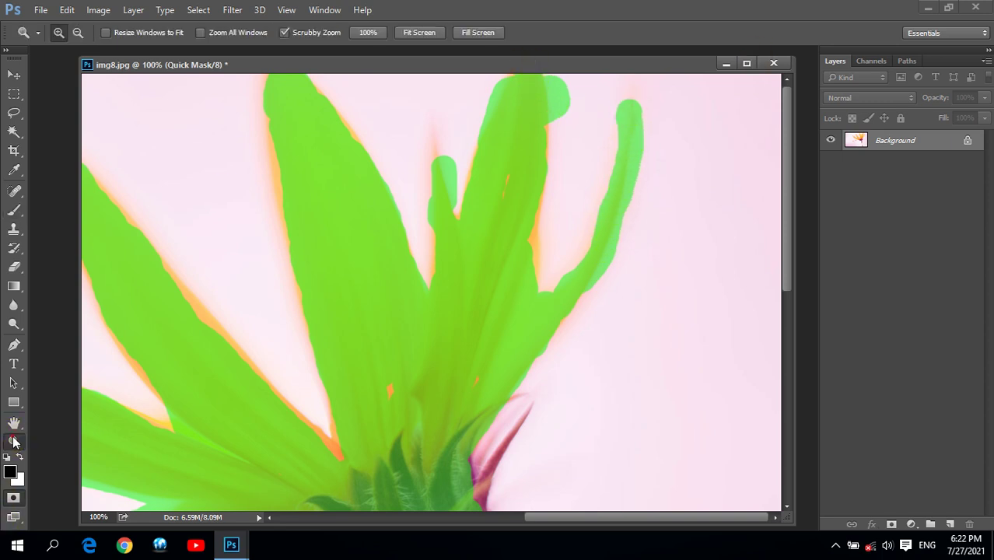
Step: Fit the image on screen, mask the rest of the stem, and exit Quick Mask
{"action": "left_click", "coordinate": [433, 32]}
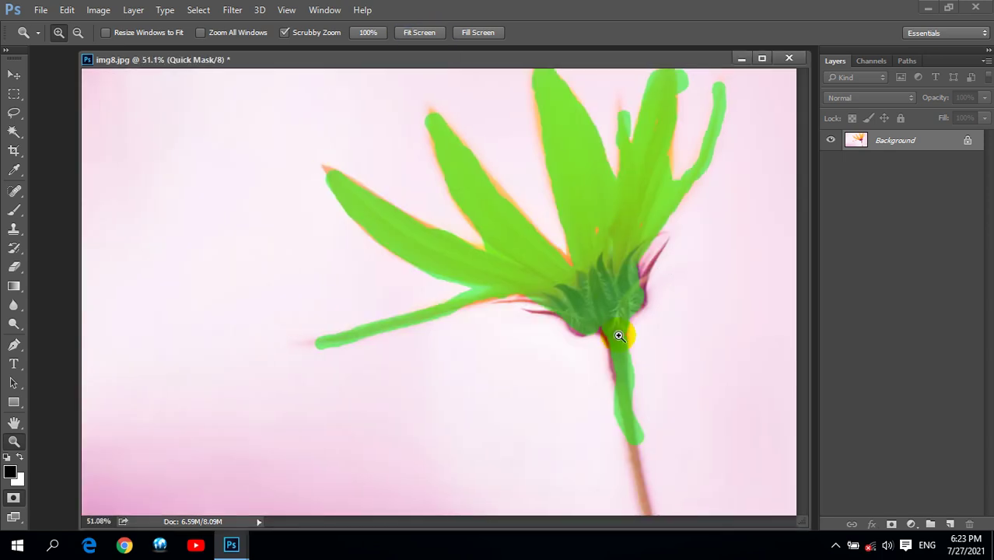
{"action": "left_click", "coordinate": [13, 214]}
{"action": "left_click_drag", "start_coordinate": [634, 445], "coordinate": [650, 510]}
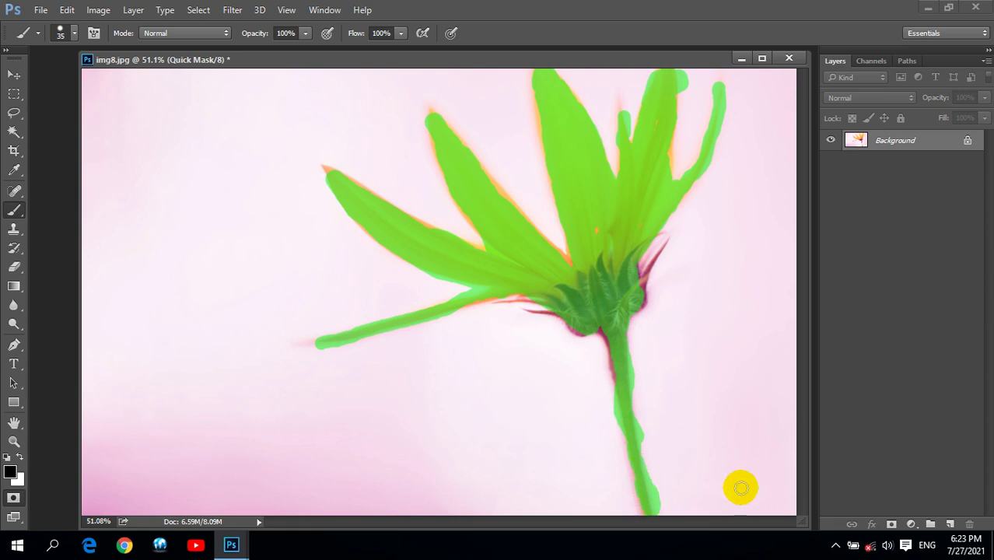
{"action": "left_click", "coordinate": [13, 499]}
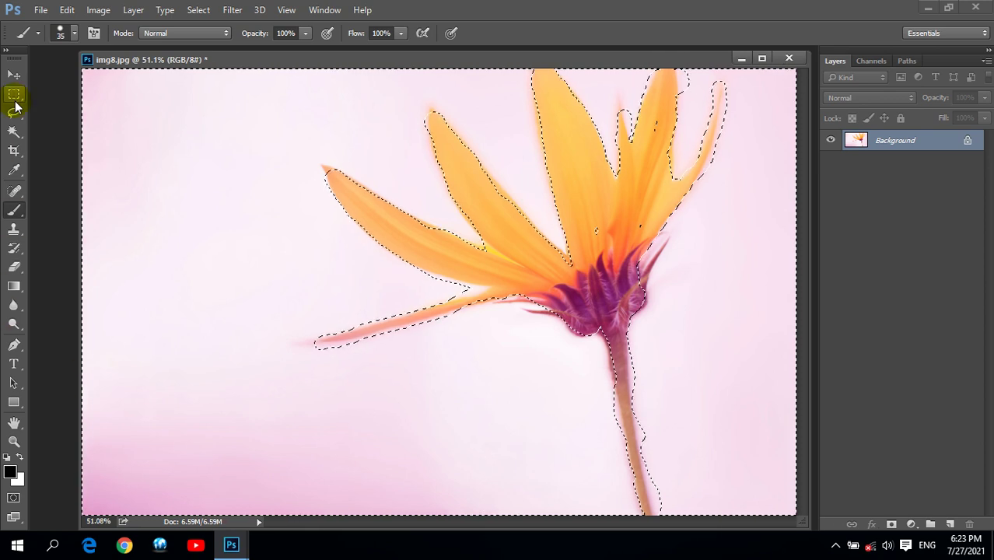
{"action": "left_click", "coordinate": [15, 93]}
{"action": "left_click", "coordinate": [14, 112]}
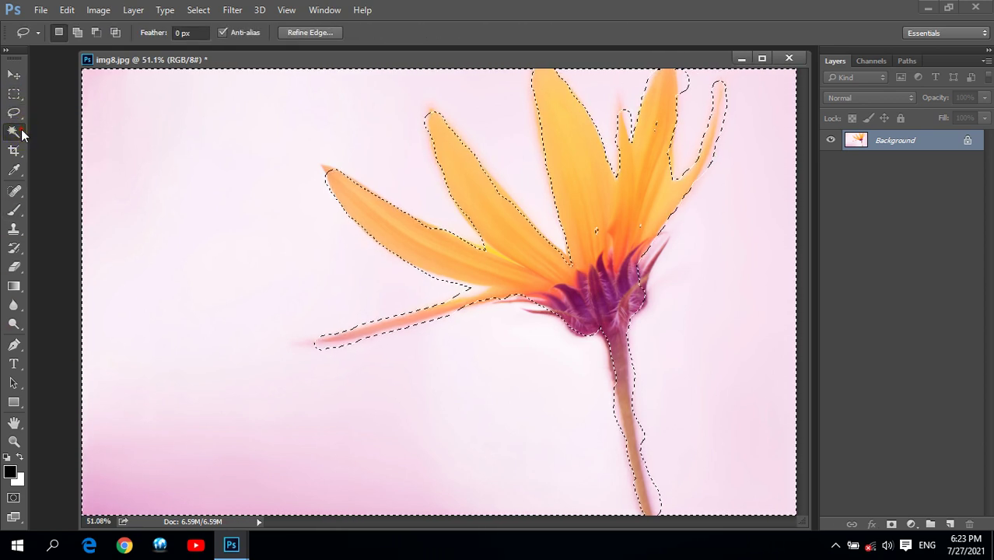
Step: With the Magic Wand active, re-enter Quick Mask mode, keeping the mask options unchanged
{"action": "left_click", "coordinate": [15, 131]}
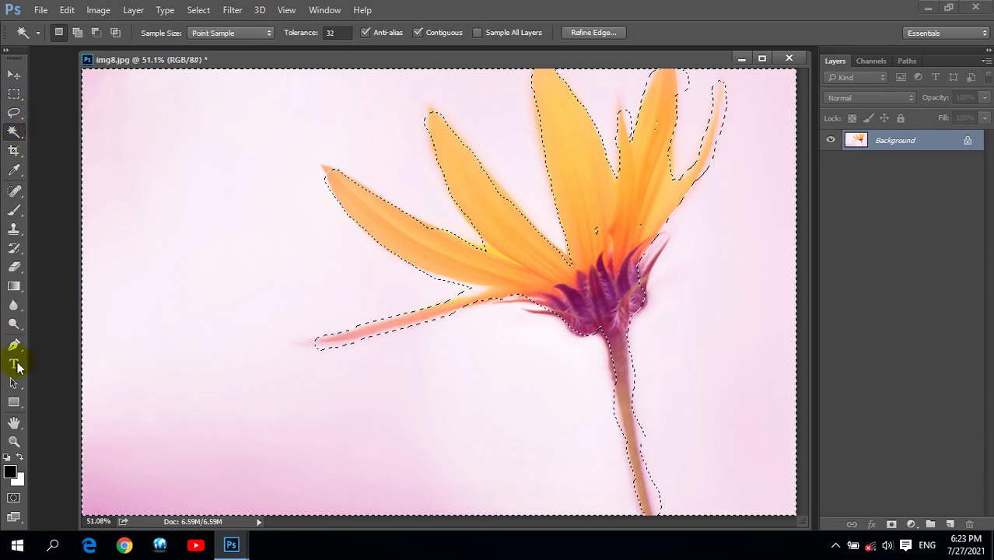
{"action": "double_click", "coordinate": [14, 499]}
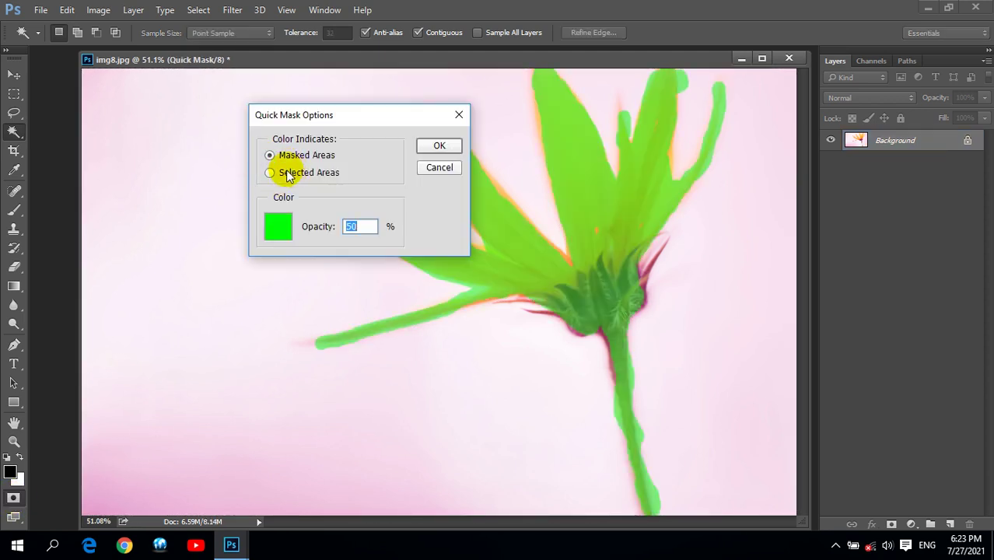
{"action": "left_click", "coordinate": [440, 165]}
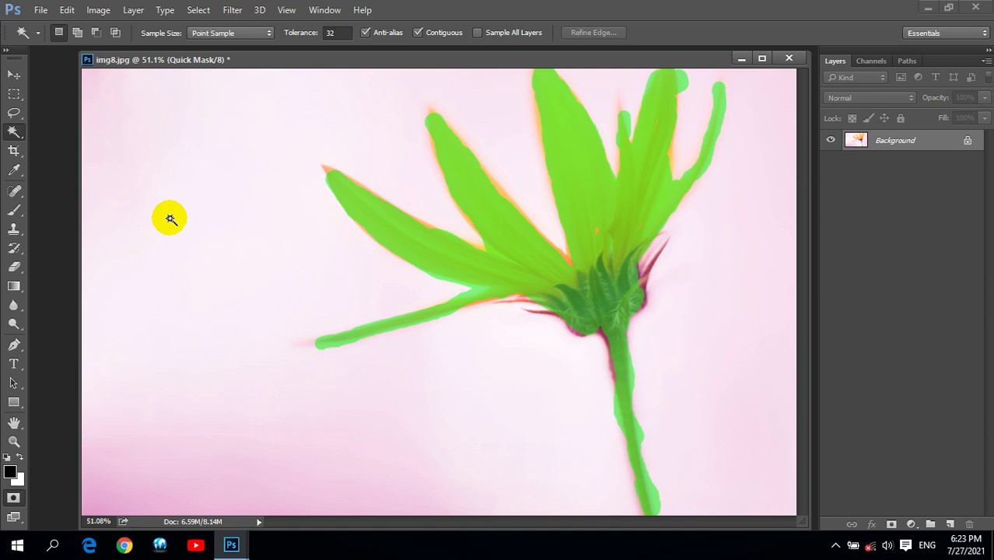
{"action": "left_click_drag", "start_coordinate": [23, 125], "coordinate": [82, 138]}
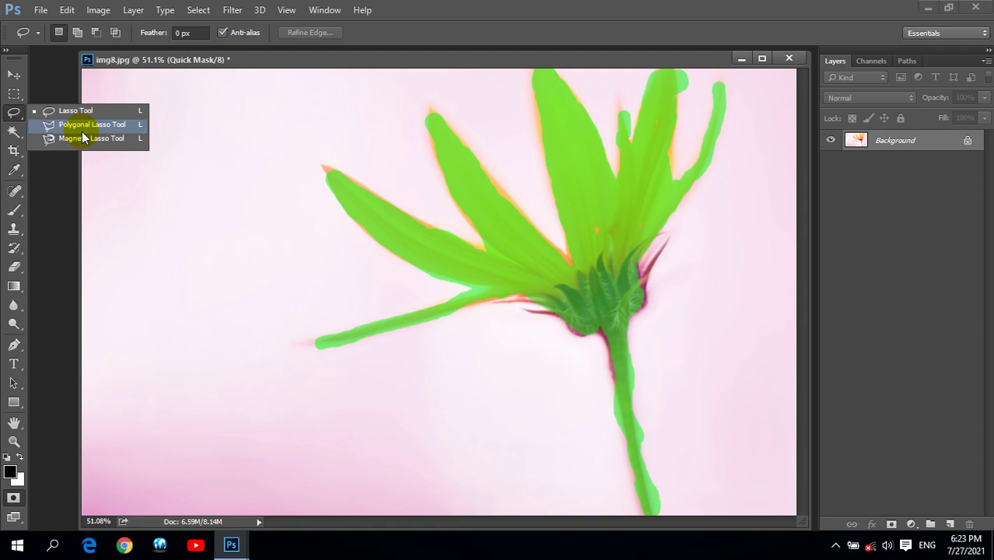
{"action": "left_click_drag", "start_coordinate": [83, 137], "coordinate": [84, 121]}
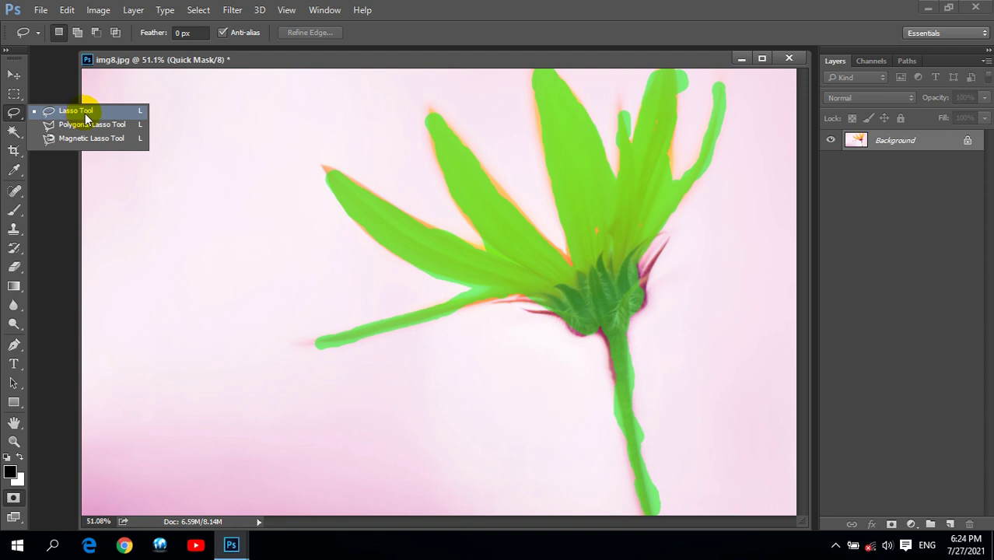
{"action": "left_click_drag", "start_coordinate": [85, 117], "coordinate": [89, 137]}
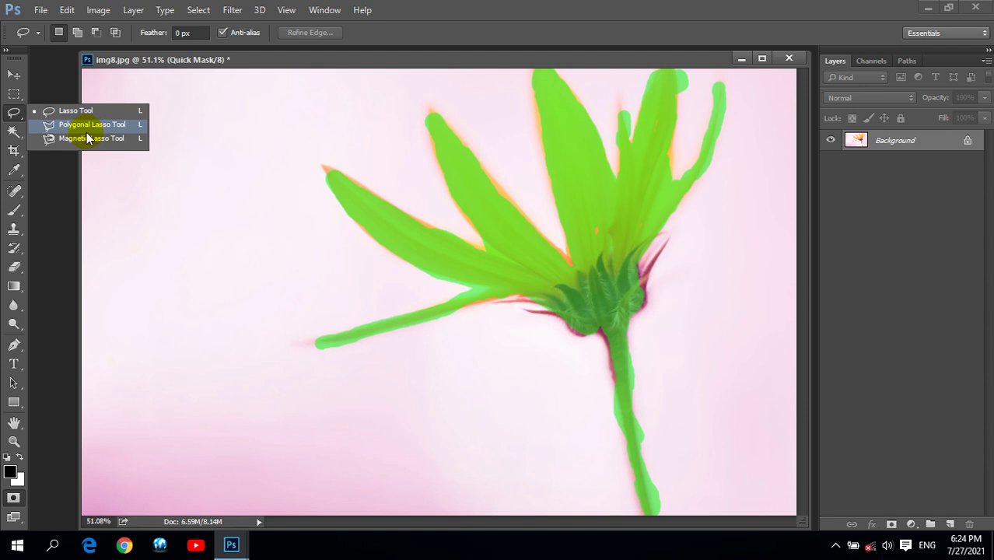
{"action": "left_click_drag", "start_coordinate": [87, 138], "coordinate": [98, 144]}
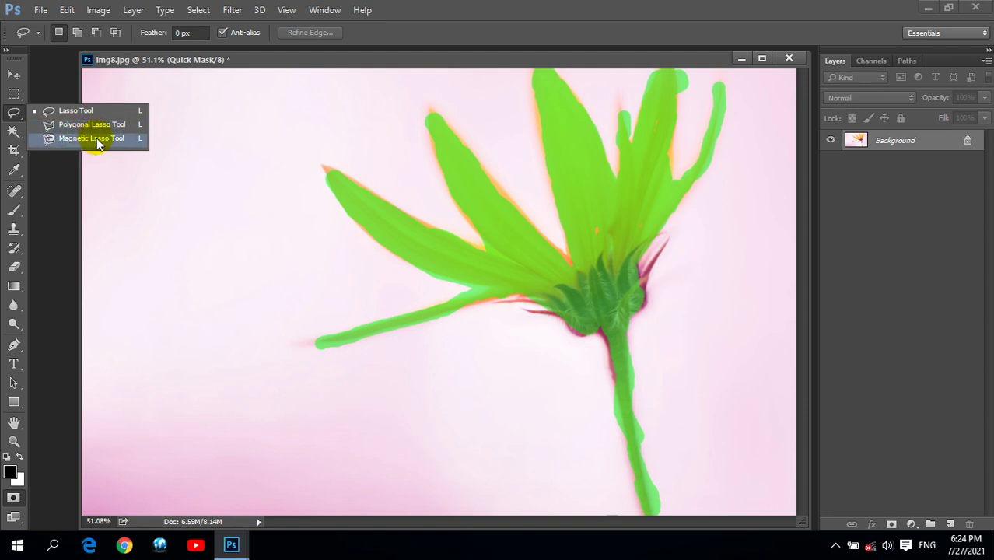
{"action": "left_click_drag", "start_coordinate": [98, 143], "coordinate": [458, 22]}
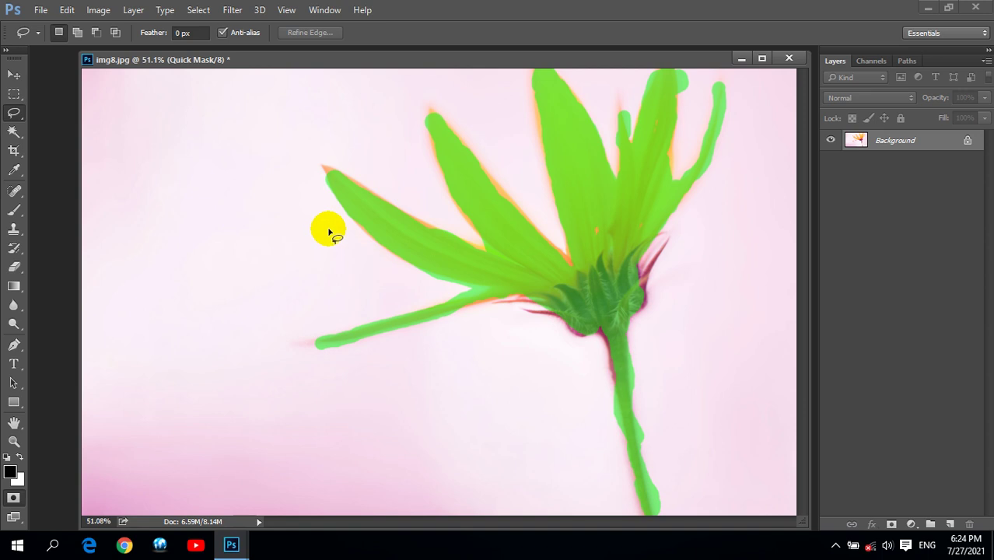
Step: Exit Quick Mask and float img8.jpg in its own document window
{"action": "key", "text": "q"}
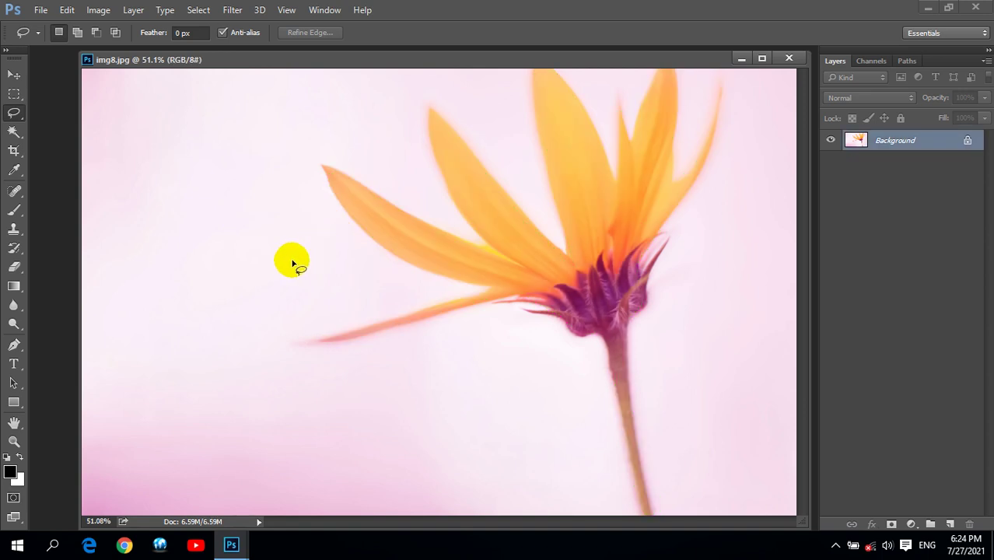
{"action": "left_click", "coordinate": [14, 75]}
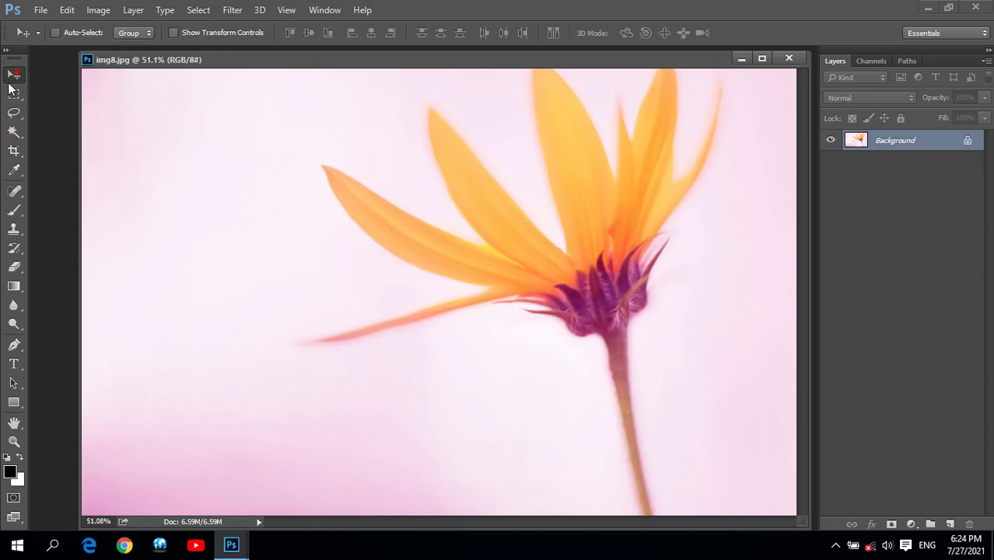
{"action": "left_click", "coordinate": [198, 10]}
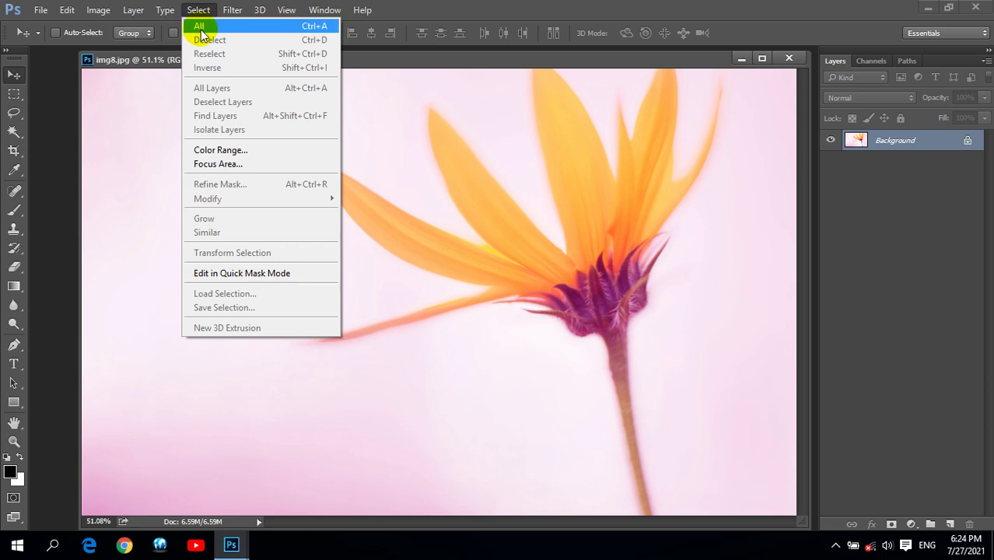
{"action": "left_click", "coordinate": [200, 28]}
{"action": "left_click_drag", "start_coordinate": [427, 59], "coordinate": [405, 60]}
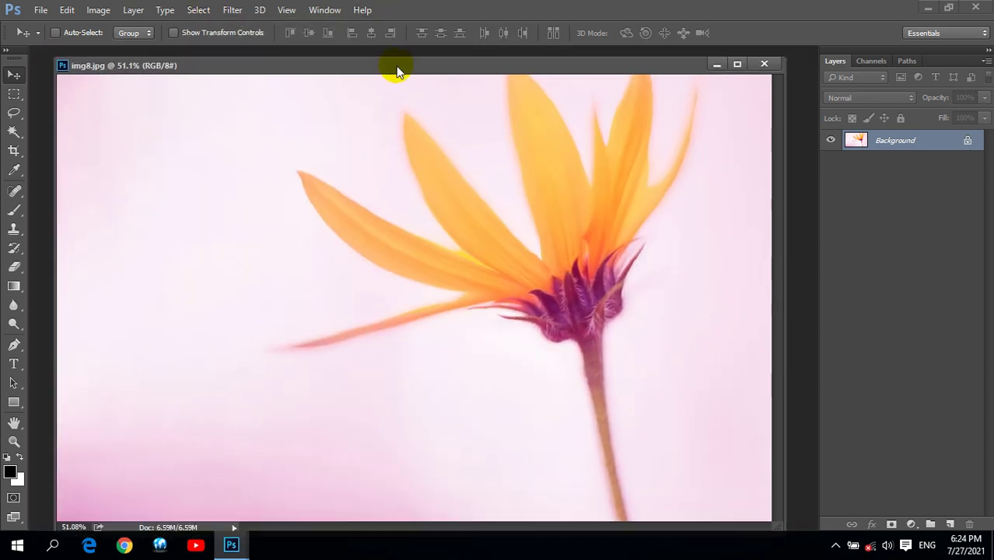
{"action": "left_click_drag", "start_coordinate": [404, 58], "coordinate": [400, 70]}
Step: Select the entire image with Select > All
{"action": "left_click", "coordinate": [199, 11]}
{"action": "left_click", "coordinate": [259, 31]}
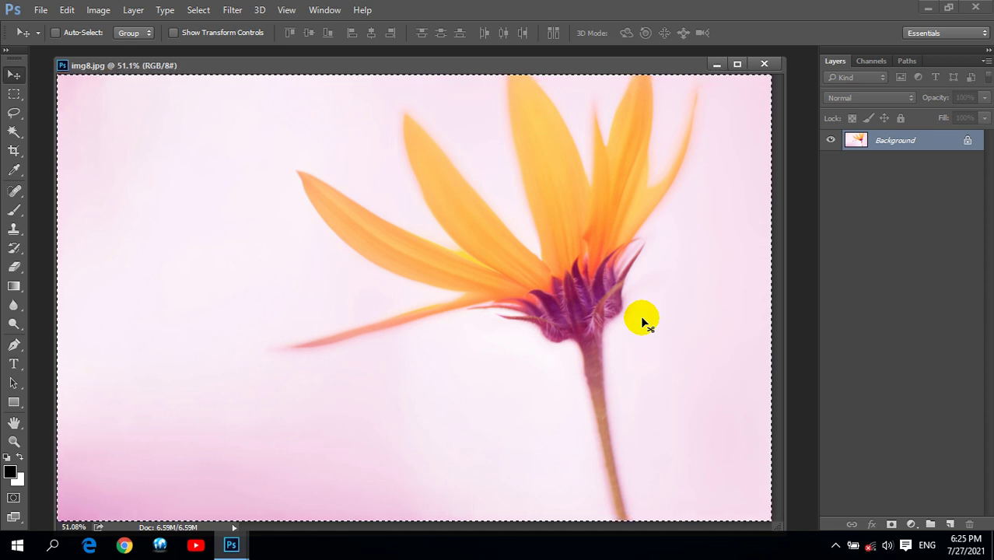
{"action": "left_click", "coordinate": [194, 10]}
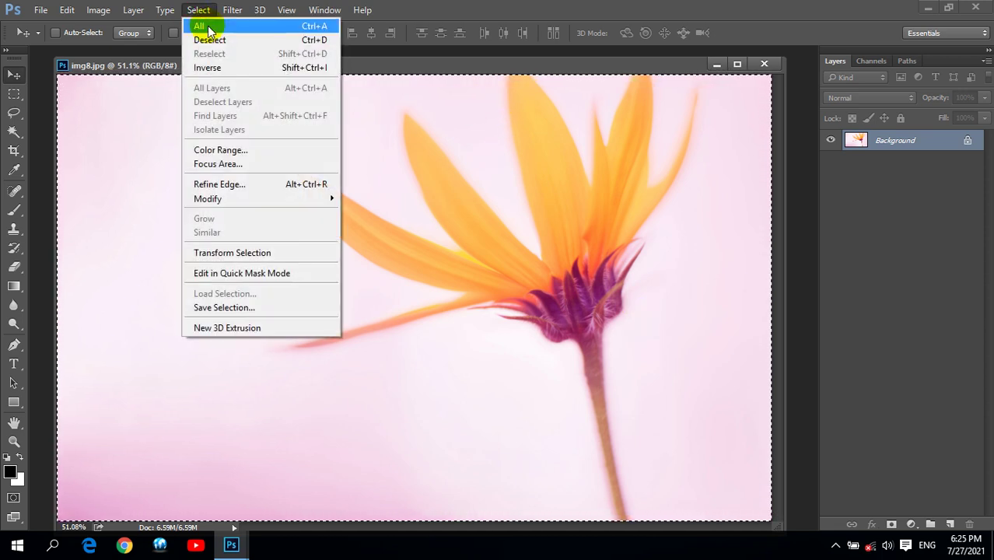
{"action": "mouse_move", "coordinate": [362, 9]}
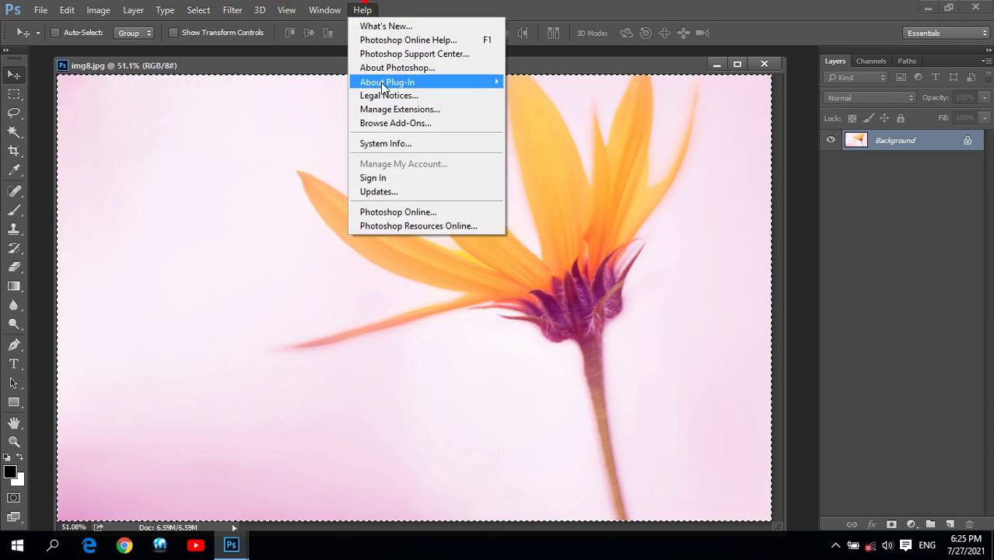
{"action": "left_click", "coordinate": [566, 69]}
{"action": "left_click", "coordinate": [566, 68]}
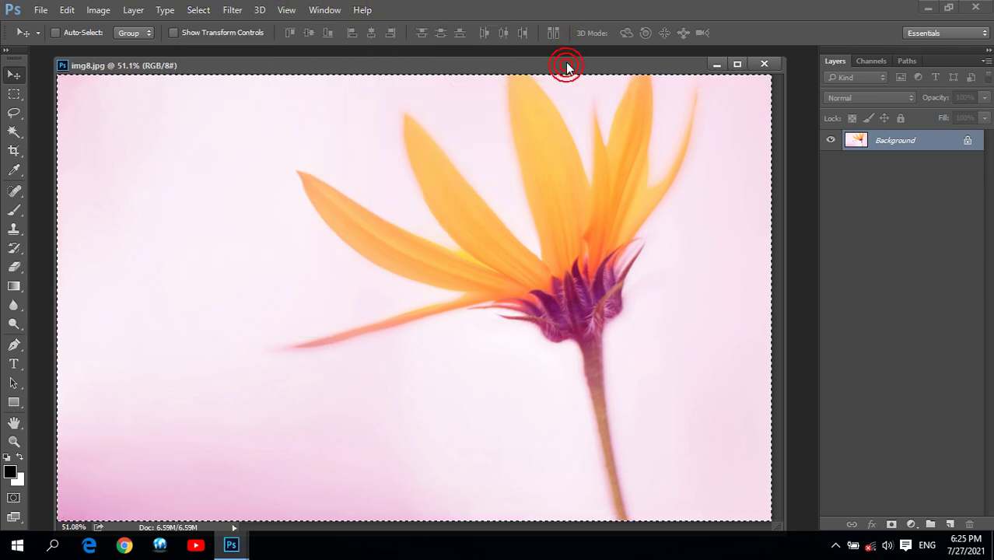
Step: Draw a rectangular marquee over the flower, then deselect it
{"action": "left_click", "coordinate": [14, 94]}
{"action": "left_click_drag", "start_coordinate": [232, 83], "coordinate": [749, 455]}
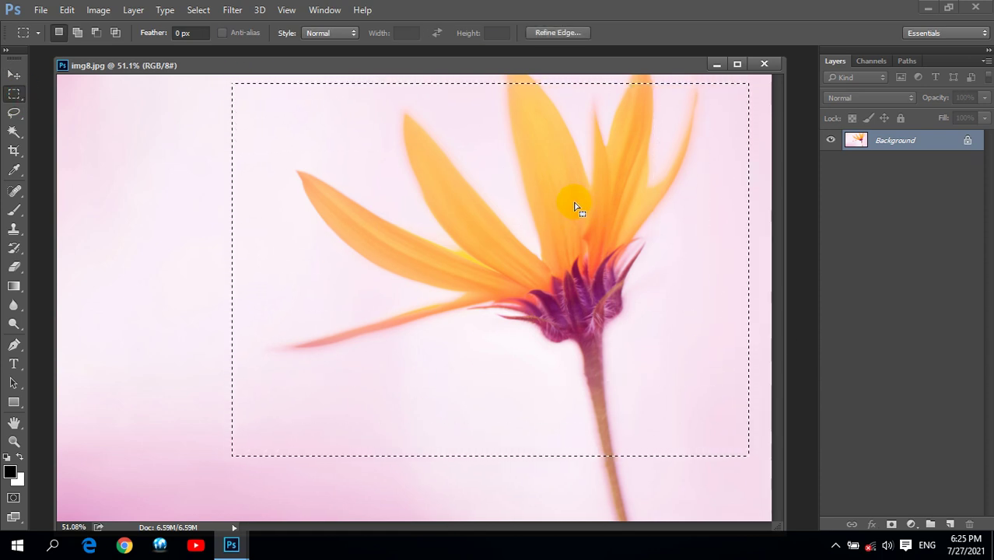
{"action": "left_click", "coordinate": [198, 14]}
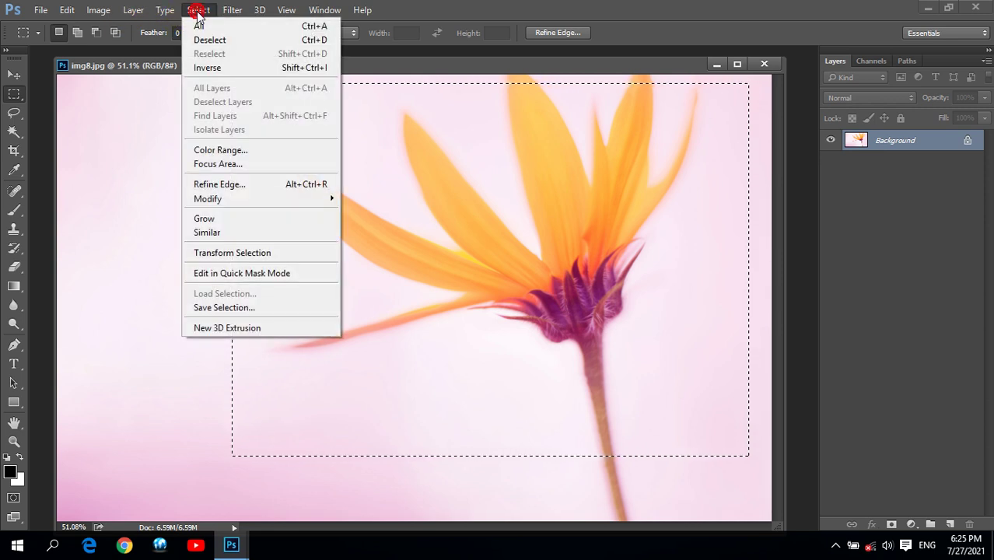
{"action": "left_click", "coordinate": [209, 38]}
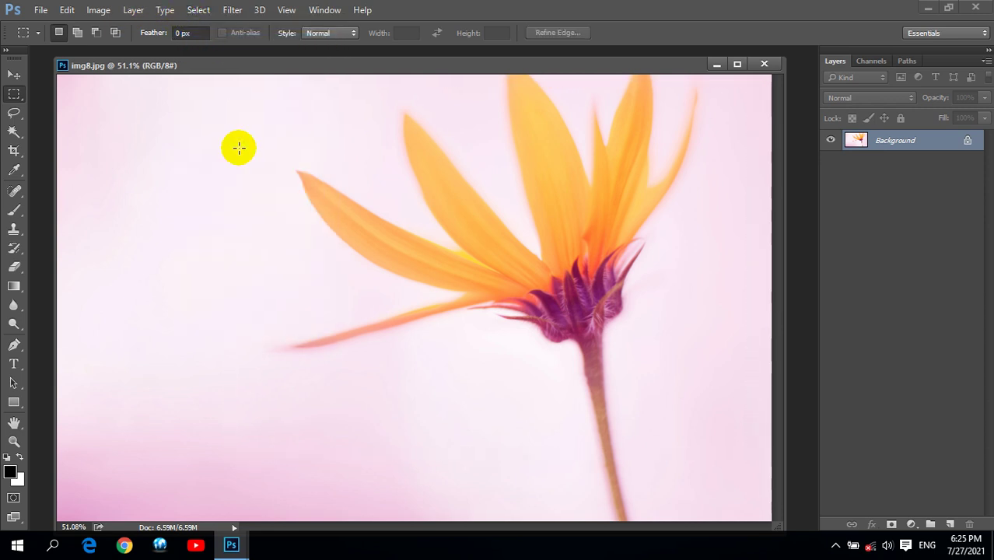
Step: Lasso around the flower, deselect it, then restore it with Select > Reselect
{"action": "left_click", "coordinate": [14, 113]}
{"action": "left_click", "coordinate": [68, 117]}
{"action": "mouse_move", "coordinate": [570, 372]}
{"action": "left_mouse_down"}
{"action": "mouse_move", "coordinate": [360, 360]}
{"action": "mouse_move", "coordinate": [395, 282]}
{"action": "mouse_move", "coordinate": [266, 171]}
{"action": "mouse_move", "coordinate": [436, 234]}
{"action": "mouse_move", "coordinate": [395, 115]}
{"action": "mouse_move", "coordinate": [528, 195]}
{"action": "mouse_move", "coordinate": [517, 87]}
{"action": "mouse_move", "coordinate": [599, 168]}
{"action": "mouse_move", "coordinate": [611, 115]}
{"action": "mouse_move", "coordinate": [632, 84]}
{"action": "mouse_move", "coordinate": [655, 159]}
{"action": "mouse_move", "coordinate": [678, 87]}
{"action": "mouse_move", "coordinate": [693, 171]}
{"action": "mouse_move", "coordinate": [633, 262]}
{"action": "mouse_move", "coordinate": [603, 393]}
{"action": "mouse_move", "coordinate": [624, 506]}
{"action": "mouse_move", "coordinate": [575, 373]}
{"action": "mouse_move", "coordinate": [555, 360]}
{"action": "mouse_move", "coordinate": [567, 369]}
{"action": "left_mouse_up"}
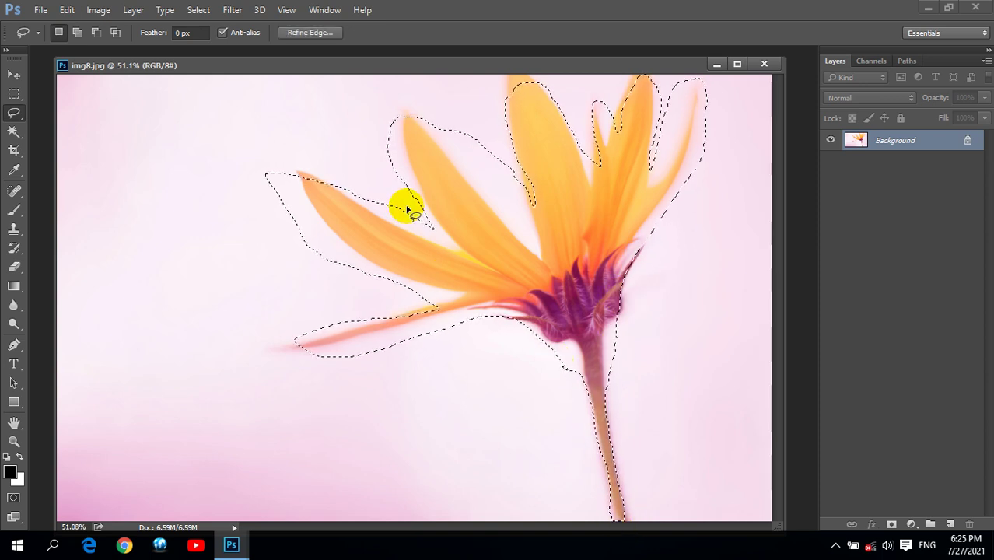
{"action": "left_click", "coordinate": [200, 9]}
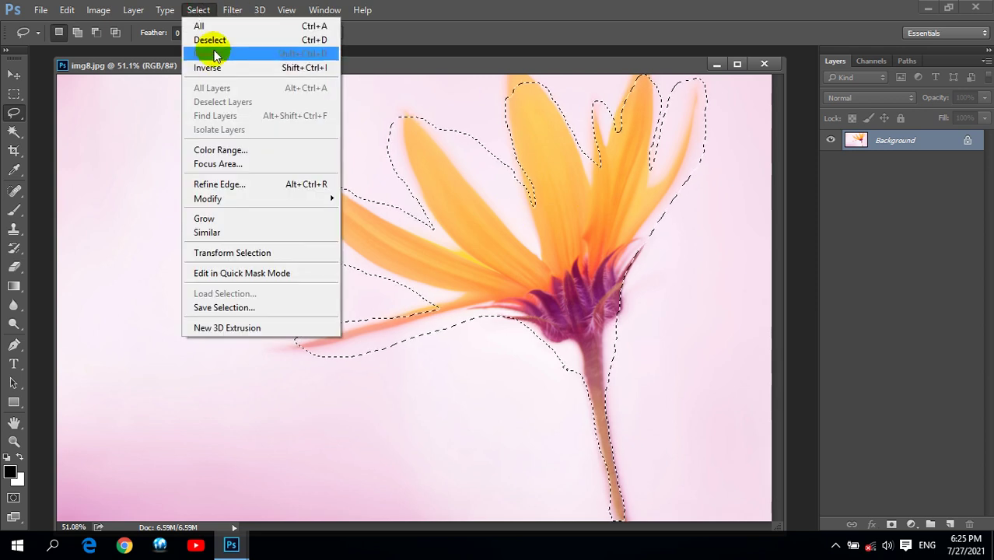
{"action": "left_click", "coordinate": [208, 39]}
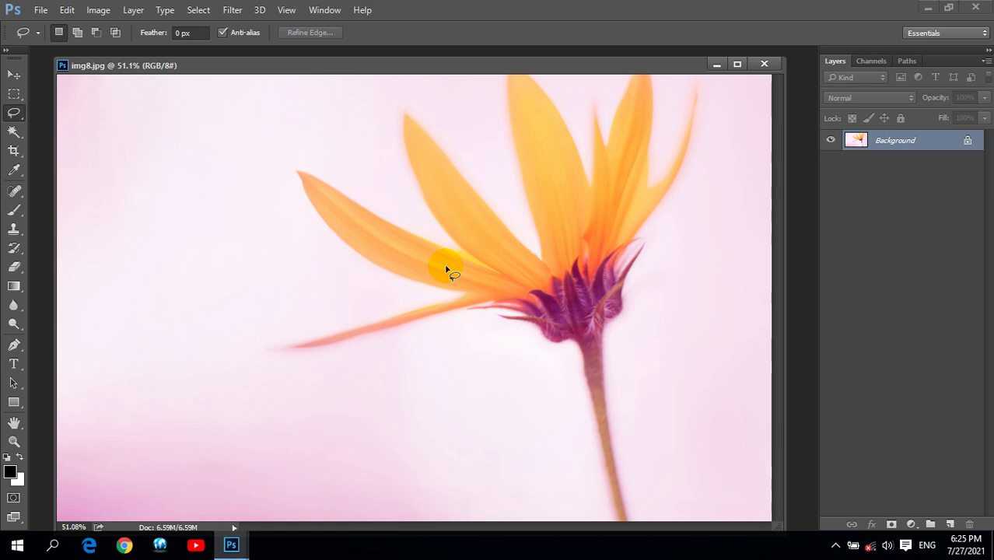
{"action": "left_click", "coordinate": [201, 10]}
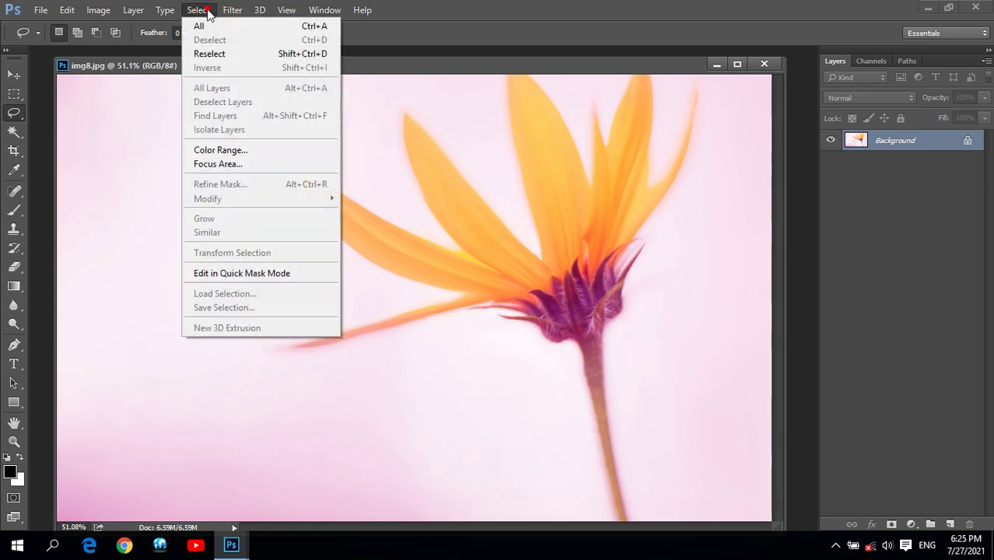
{"action": "left_click", "coordinate": [224, 53]}
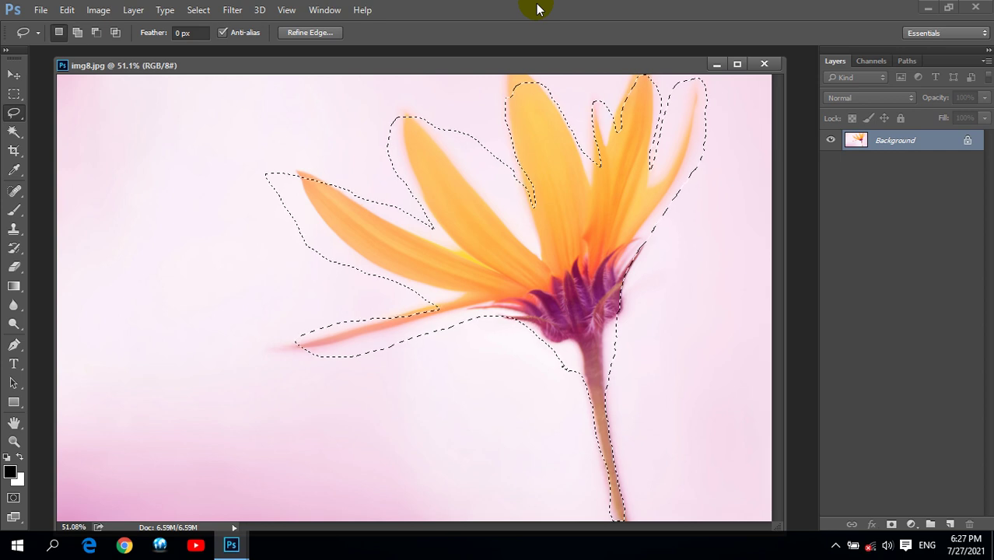
Step: Invert the flower selection with Select > Inverse, then click the canvas to deselect
{"action": "left_click_drag", "start_coordinate": [529, 115], "coordinate": [527, 151]}
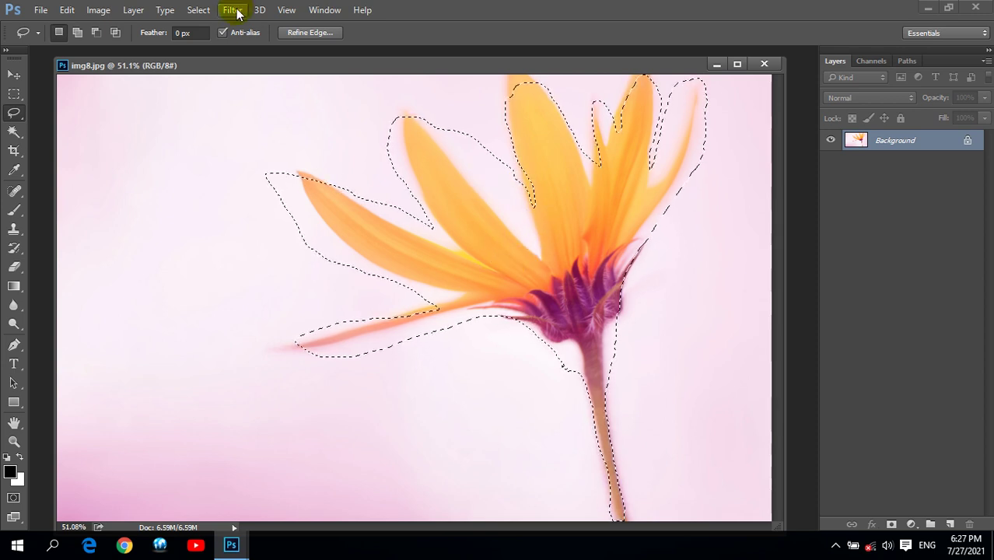
{"action": "left_click", "coordinate": [201, 10]}
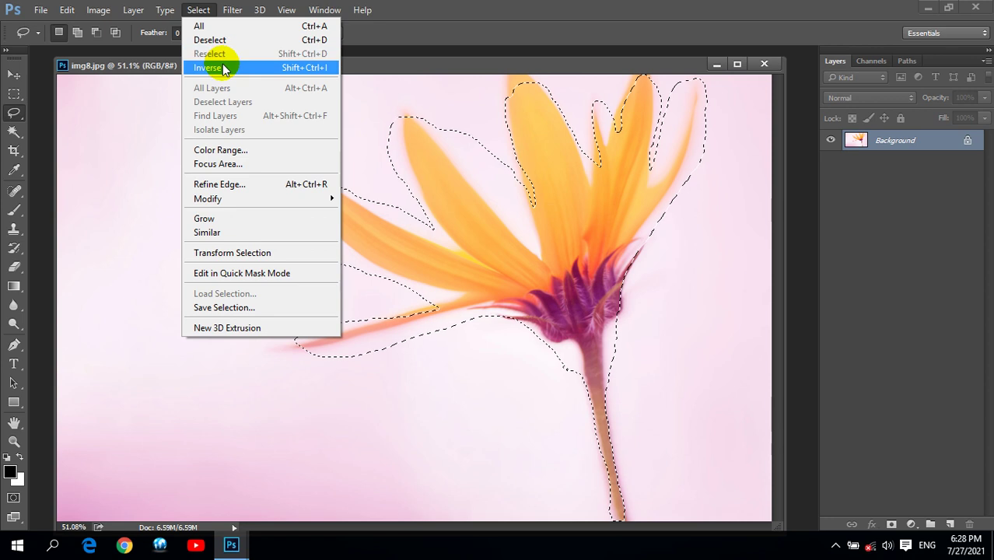
{"action": "left_click", "coordinate": [253, 69]}
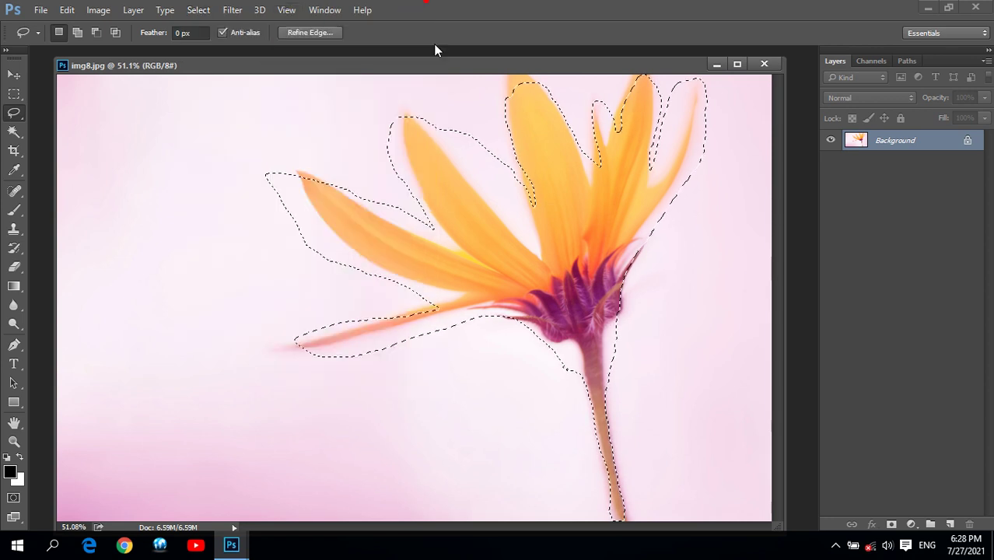
{"action": "left_click", "coordinate": [411, 81]}
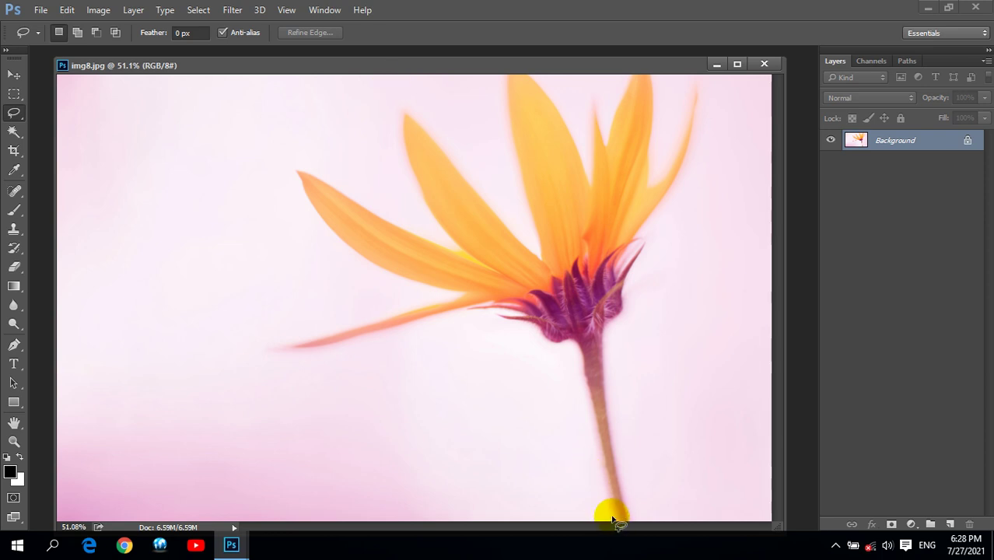
Step: Lasso around the flower and invert it to select the pink background
{"action": "left_click_drag", "start_coordinate": [608, 437], "coordinate": [593, 377]}
{"action": "left_click", "coordinate": [593, 377]}
{"action": "mouse_move", "coordinate": [612, 499]}
{"action": "left_mouse_down"}
{"action": "mouse_move", "coordinate": [597, 413]}
{"action": "mouse_move", "coordinate": [562, 349]}
{"action": "mouse_move", "coordinate": [477, 316]}
{"action": "mouse_move", "coordinate": [307, 354]}
{"action": "mouse_move", "coordinate": [413, 300]}
{"action": "mouse_move", "coordinate": [362, 262]}
{"action": "mouse_move", "coordinate": [282, 173]}
{"action": "mouse_move", "coordinate": [433, 238]}
{"action": "mouse_move", "coordinate": [396, 137]}
{"action": "mouse_move", "coordinate": [523, 177]}
{"action": "mouse_move", "coordinate": [526, 72]}
{"action": "mouse_move", "coordinate": [595, 146]}
{"action": "mouse_move", "coordinate": [626, 75]}
{"action": "mouse_move", "coordinate": [677, 155]}
{"action": "mouse_move", "coordinate": [628, 260]}
{"action": "mouse_move", "coordinate": [612, 417]}
{"action": "mouse_move", "coordinate": [621, 518]}
{"action": "left_mouse_up"}
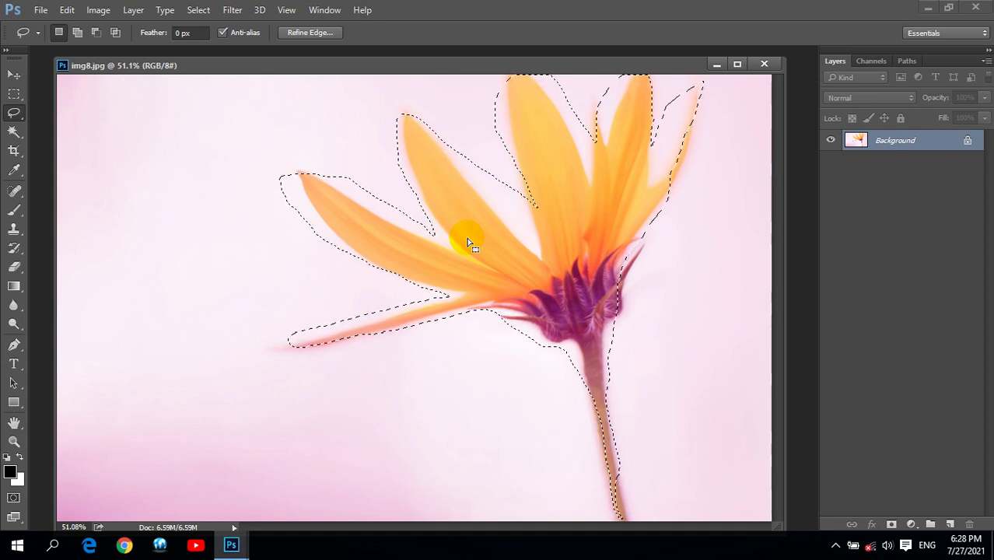
{"action": "left_click", "coordinate": [199, 9]}
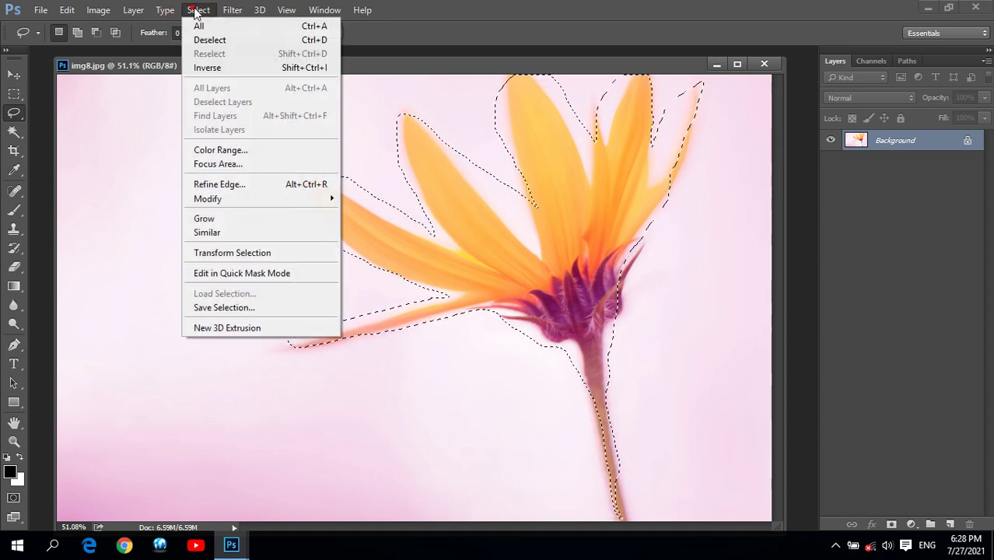
{"action": "left_click", "coordinate": [219, 68]}
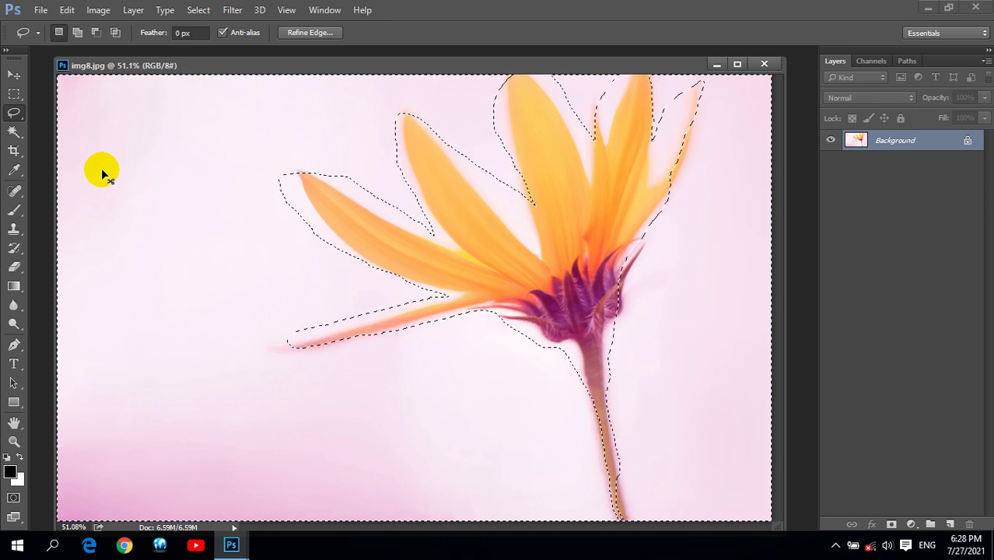
Step: Clear the selection with Ctrl+D
{"action": "key", "text": "ctrl+d"}
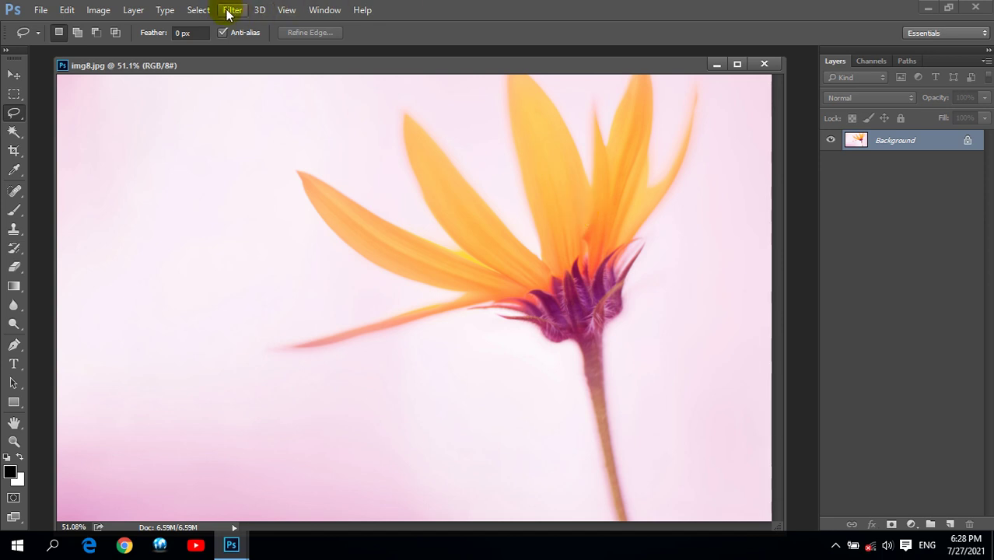
{"action": "left_click", "coordinate": [200, 10]}
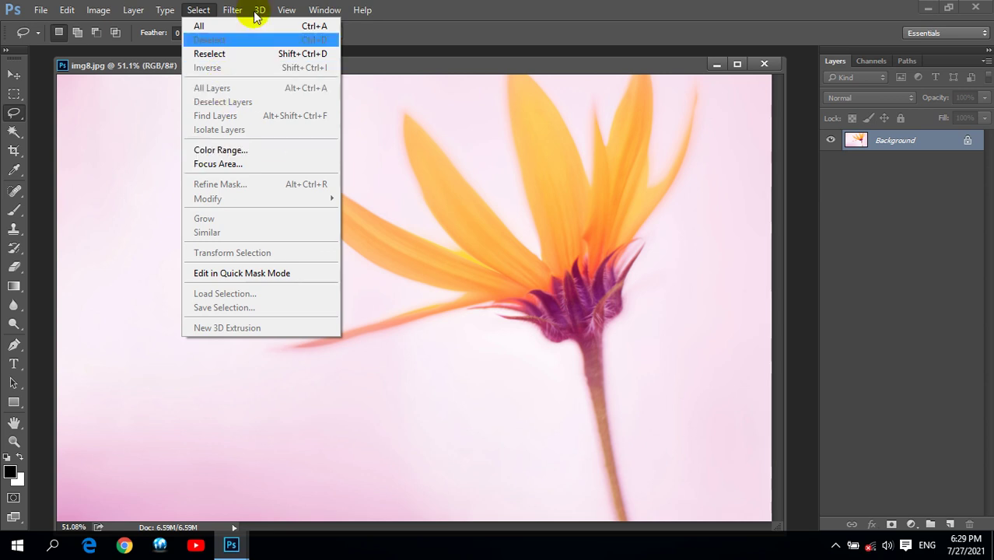
{"action": "left_click", "coordinate": [689, 114]}
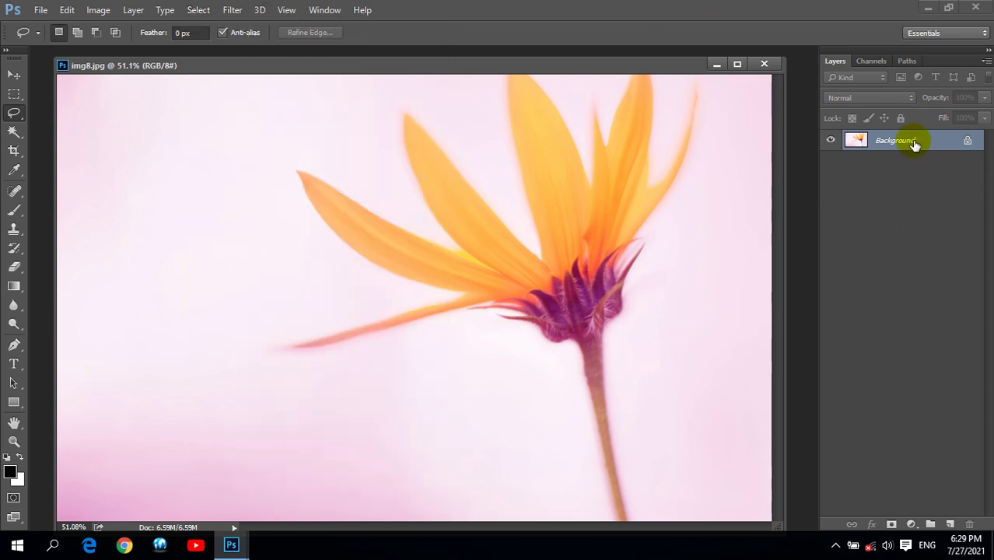
Step: Add empty layers until Layers 1–9 sit above the Background
{"action": "left_click", "coordinate": [951, 523]}
{"action": "left_click", "coordinate": [951, 523]}
{"action": "left_click", "coordinate": [951, 522]}
{"action": "left_click", "coordinate": [952, 524]}
{"action": "left_click", "coordinate": [953, 526]}
{"action": "left_click", "coordinate": [953, 526]}
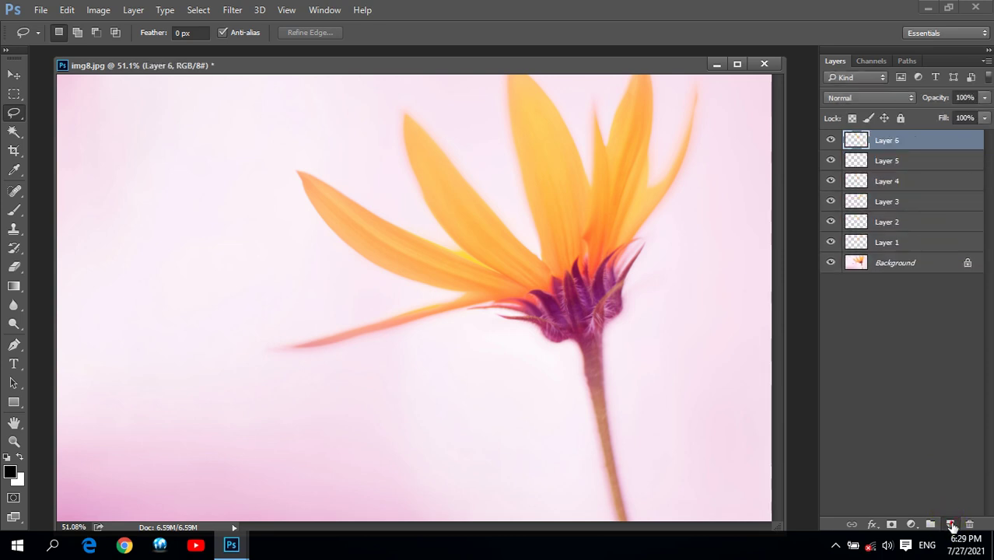
{"action": "left_click", "coordinate": [953, 526]}
{"action": "left_click", "coordinate": [952, 526]}
{"action": "left_click", "coordinate": [952, 526]}
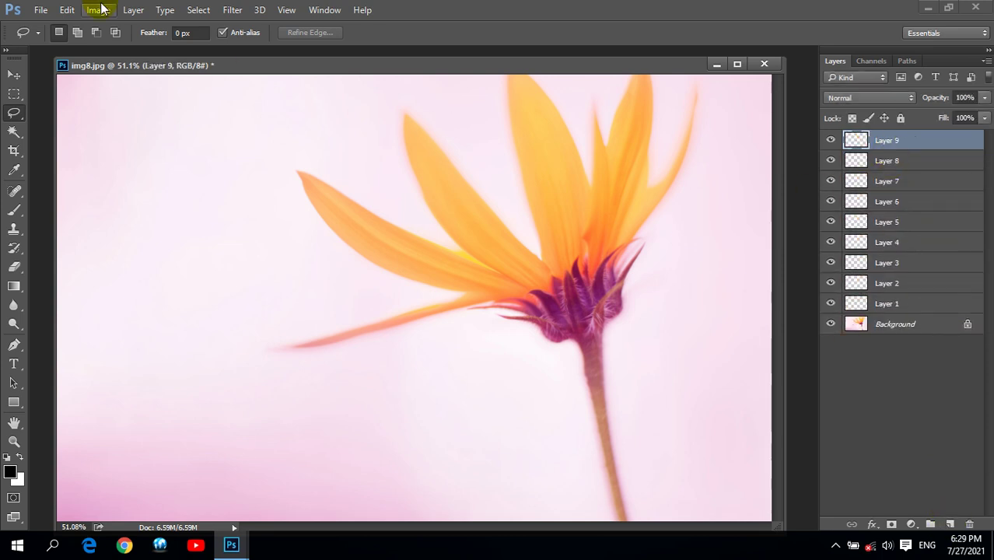
Step: Select every layer with Select > All Layers
{"action": "left_click", "coordinate": [202, 13]}
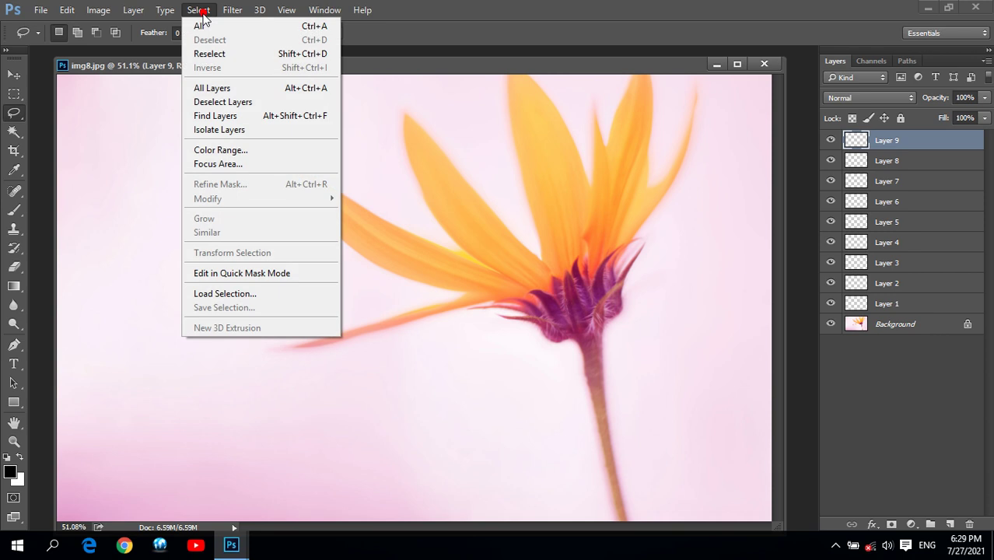
{"action": "left_click", "coordinate": [199, 88]}
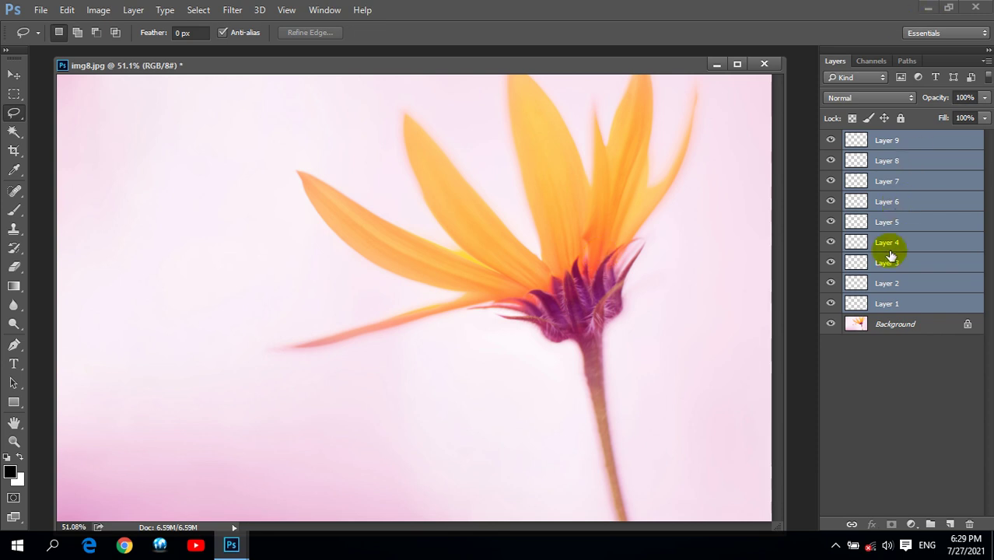
{"action": "left_click", "coordinate": [204, 11]}
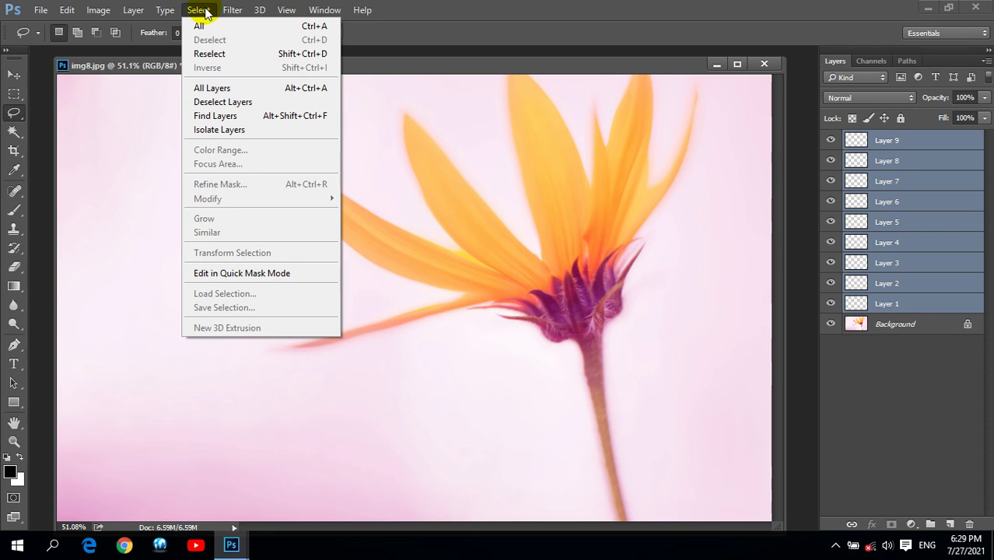
Step: Deselect all layers and rename Layer 2 to 'Photo'
{"action": "left_click", "coordinate": [235, 103]}
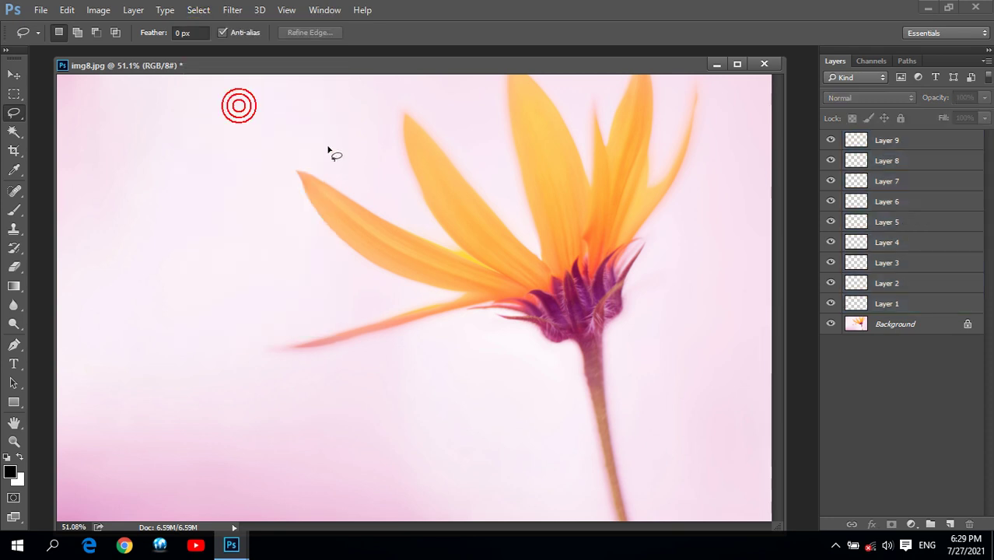
{"action": "double_click", "coordinate": [891, 284]}
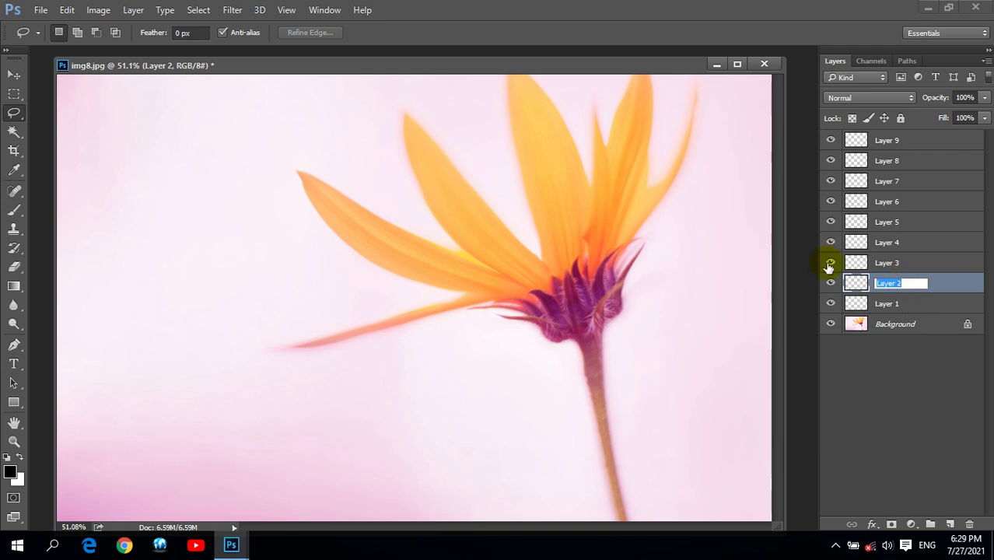
{"action": "type", "text": "Phot"}
{"action": "key", "text": "Return"}
Step: Add more empty layers, up to Layer 22
{"action": "left_click", "coordinate": [949, 526]}
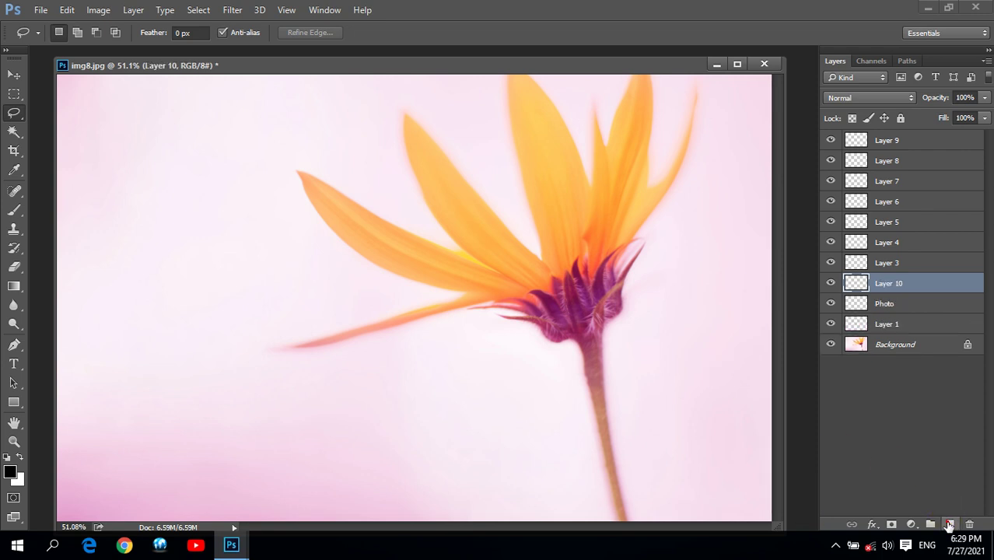
{"action": "triple_click", "coordinate": [950, 526]}
{"action": "double_click", "coordinate": [949, 526]}
{"action": "triple_click", "coordinate": [949, 526]}
{"action": "triple_click", "coordinate": [950, 526]}
{"action": "left_click", "coordinate": [950, 526]}
{"action": "left_click", "coordinate": [886, 180]}
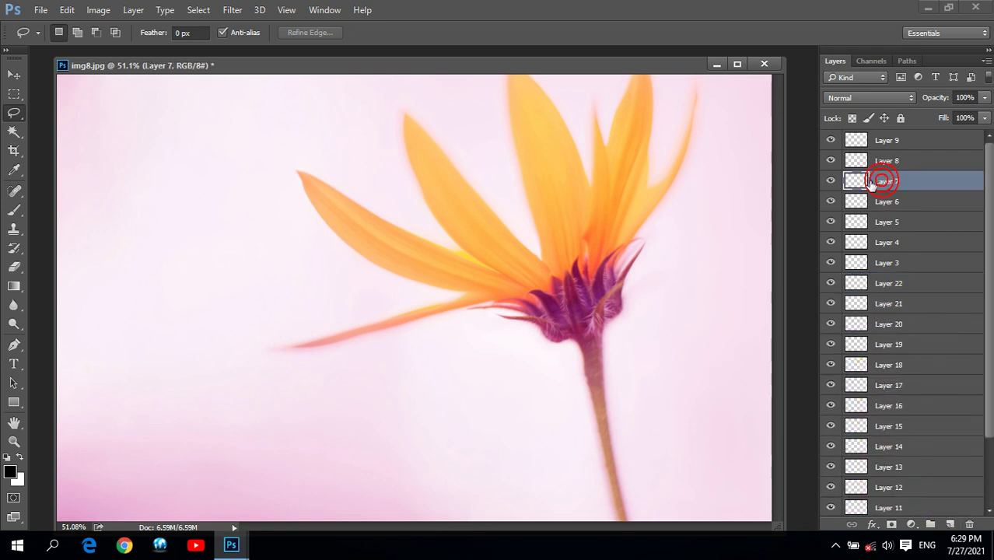
Step: Find the Photo layer with Select > Find Layers using 'Ph', then clear the filter
{"action": "left_click", "coordinate": [196, 13]}
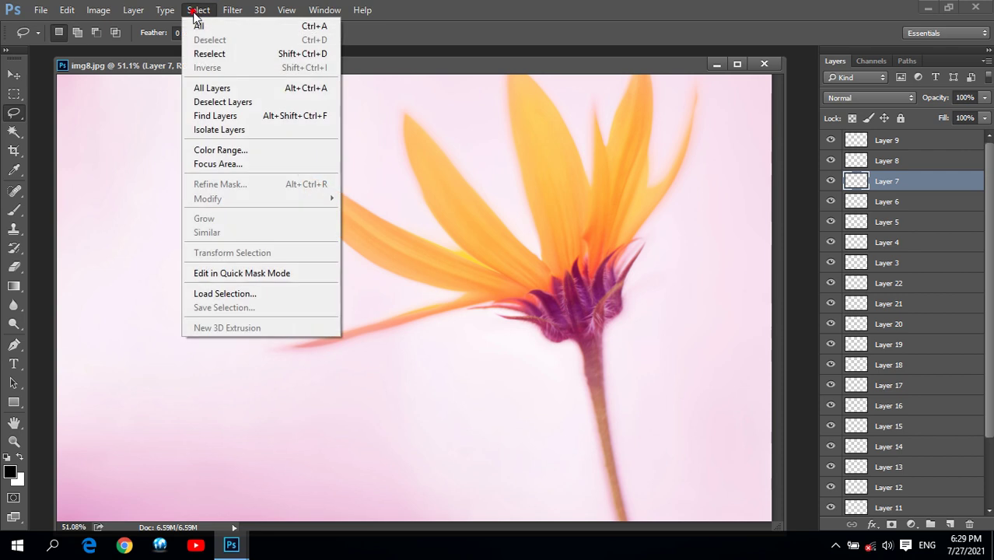
{"action": "left_click", "coordinate": [230, 123]}
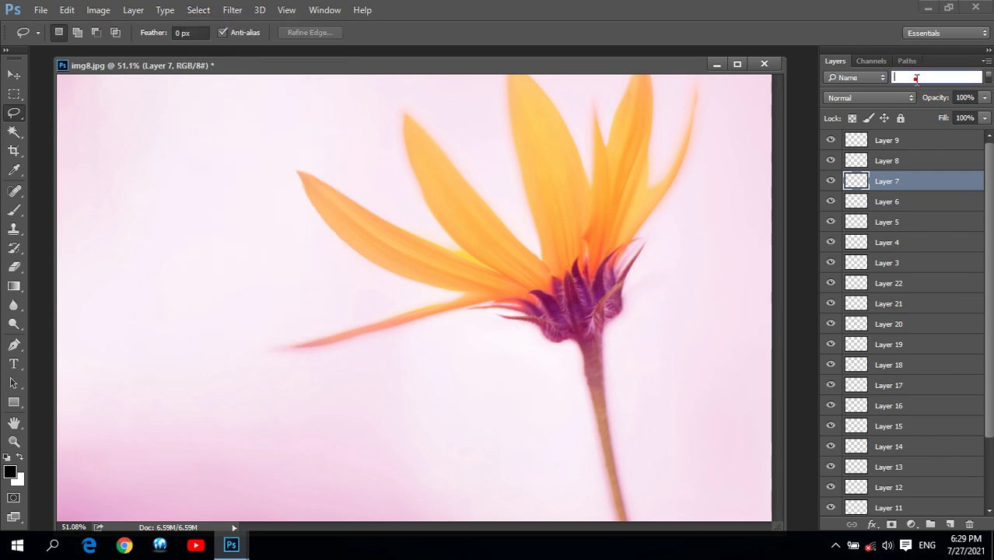
{"action": "type", "text": "Photo"}
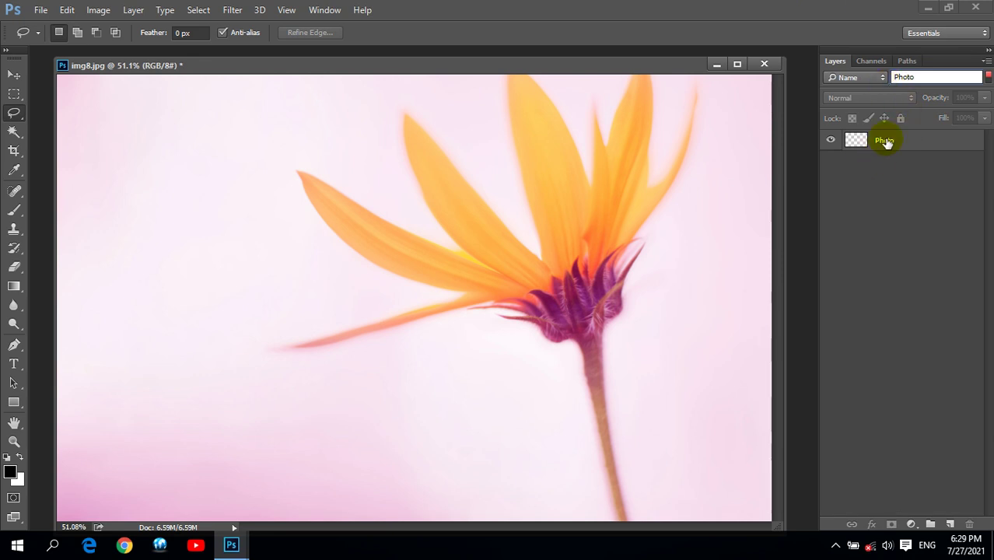
{"action": "key", "text": "BackSpace"}
{"action": "key", "text": "BackSpace"}
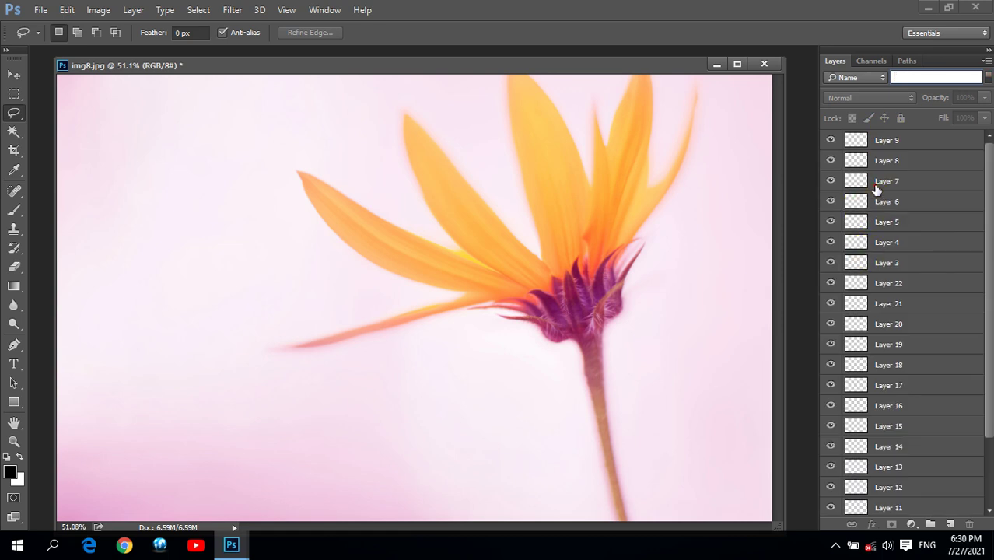
{"action": "left_click", "coordinate": [887, 160]}
{"action": "left_click", "coordinate": [889, 222]}
{"action": "left_click", "coordinate": [889, 160]}
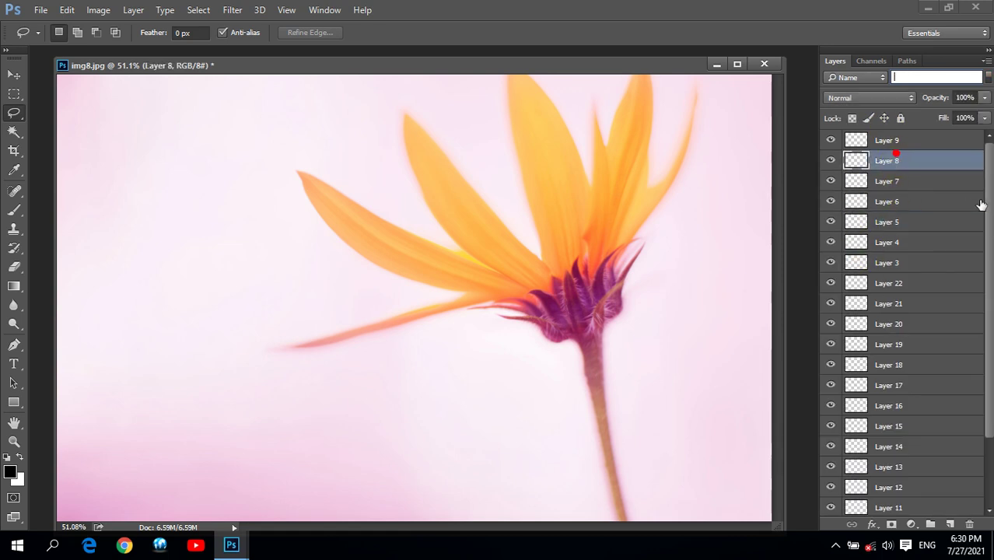
Step: Select all layers and drag them to the trash, leaving only the Background
{"action": "mouse_move", "coordinate": [987, 160]}
{"action": "left_mouse_down"}
{"action": "mouse_move", "coordinate": [988, 179]}
{"action": "mouse_move", "coordinate": [989, 108]}
{"action": "left_mouse_up"}
{"action": "left_click", "coordinate": [906, 141]}
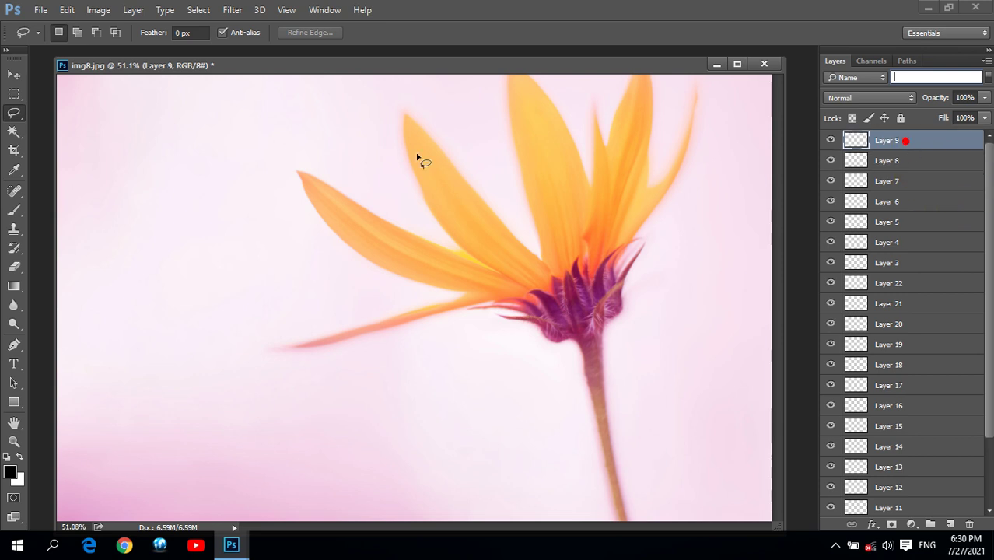
{"action": "left_click", "coordinate": [198, 10]}
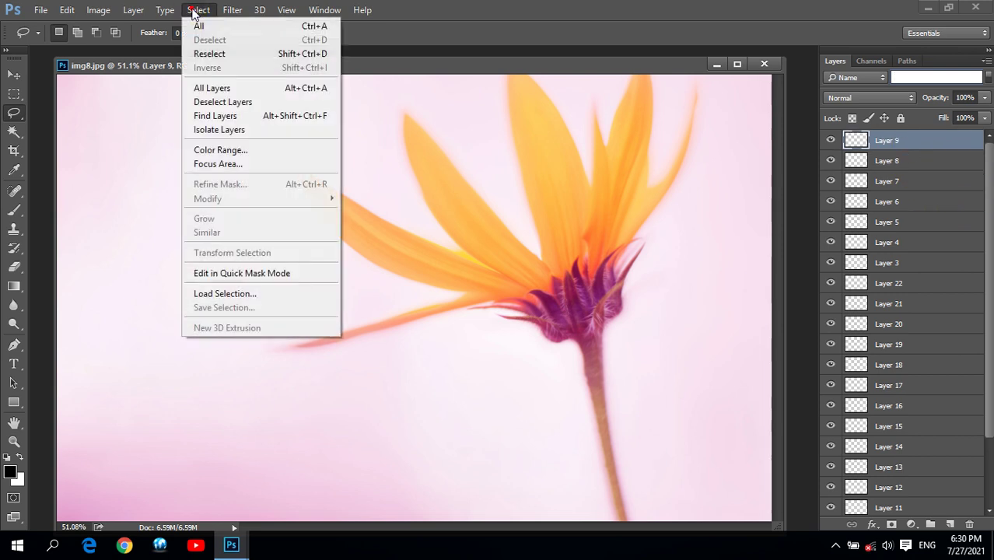
{"action": "left_click", "coordinate": [212, 88]}
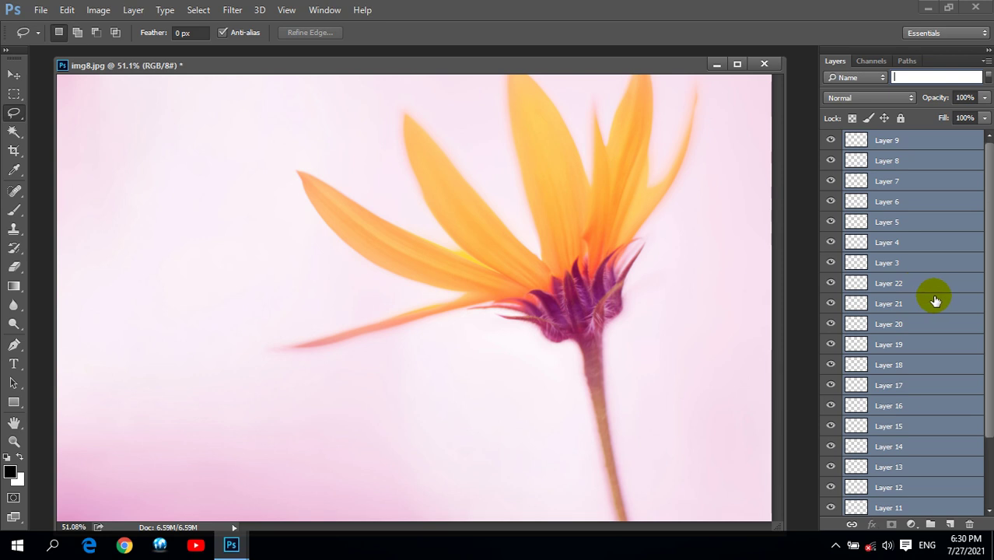
{"action": "left_click_drag", "start_coordinate": [901, 465], "coordinate": [967, 525]}
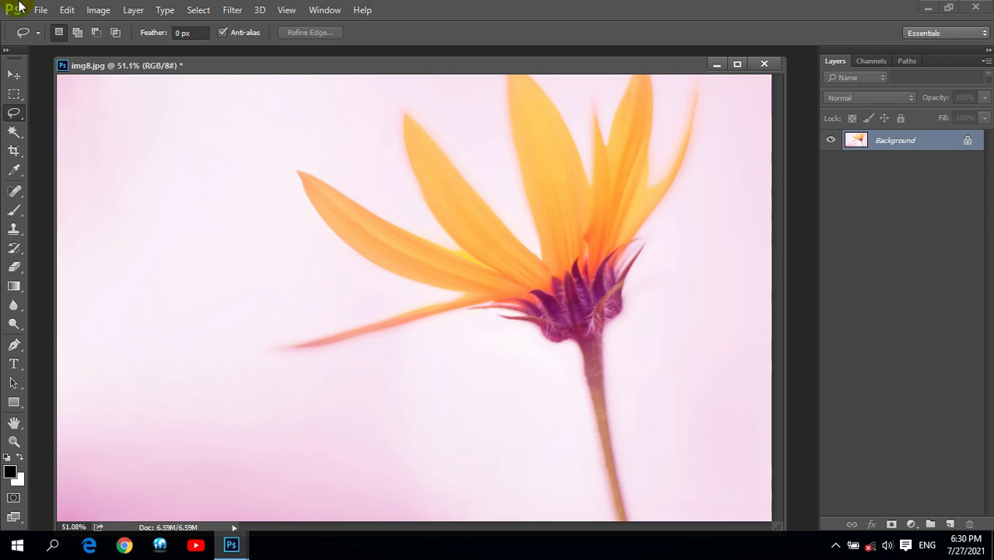
Step: Add empty Layers 1–5, then isolate Layer 5 with Select > Isolate Layers
{"action": "left_click", "coordinate": [207, 12]}
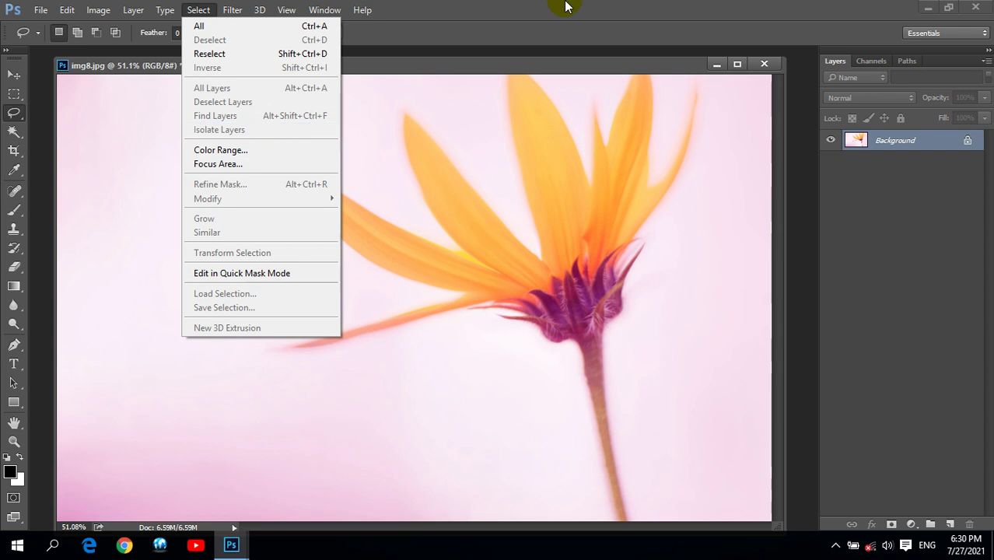
{"action": "left_click", "coordinate": [821, 168]}
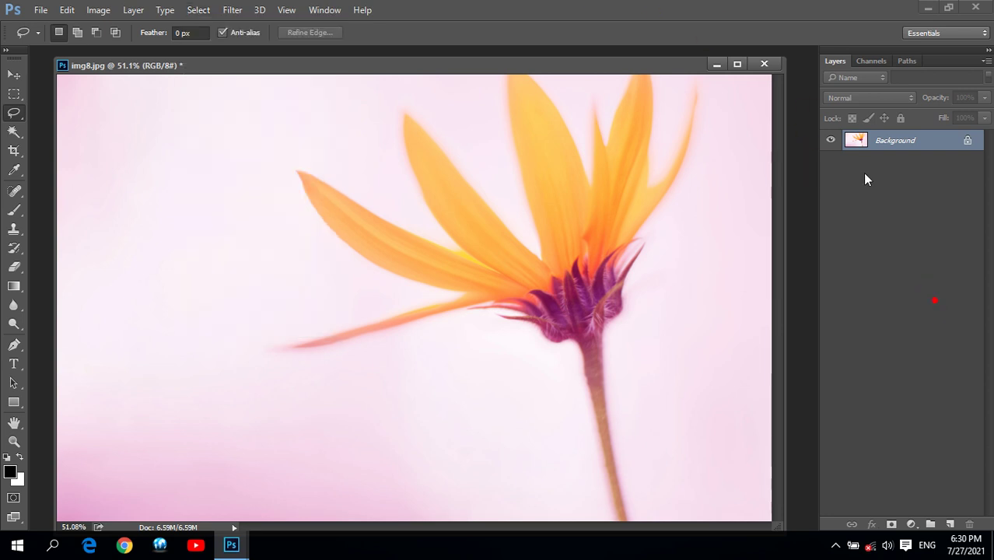
{"action": "left_click", "coordinate": [951, 523]}
{"action": "left_click", "coordinate": [951, 524]}
{"action": "left_click", "coordinate": [950, 524]}
{"action": "left_click", "coordinate": [951, 524]}
{"action": "left_click", "coordinate": [951, 524]}
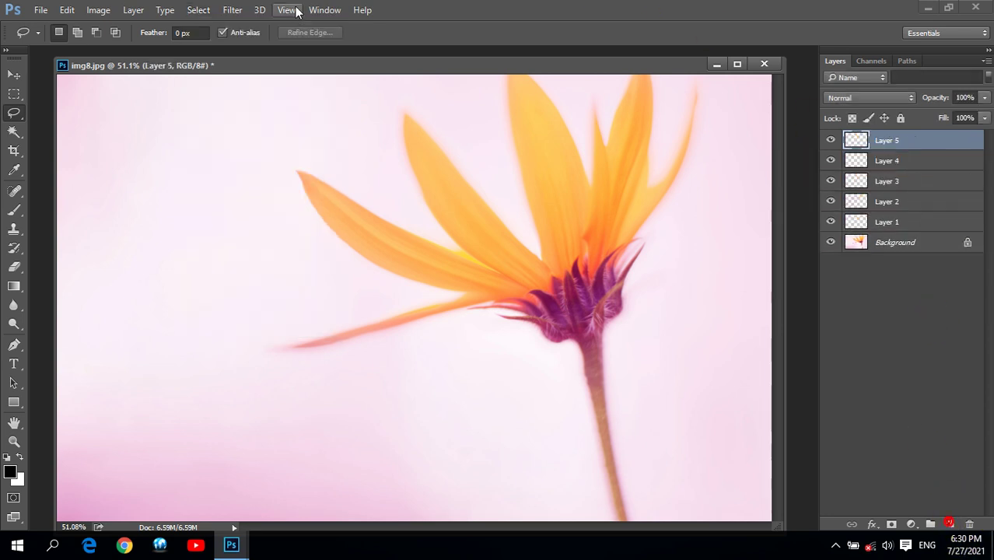
{"action": "left_click", "coordinate": [212, 17]}
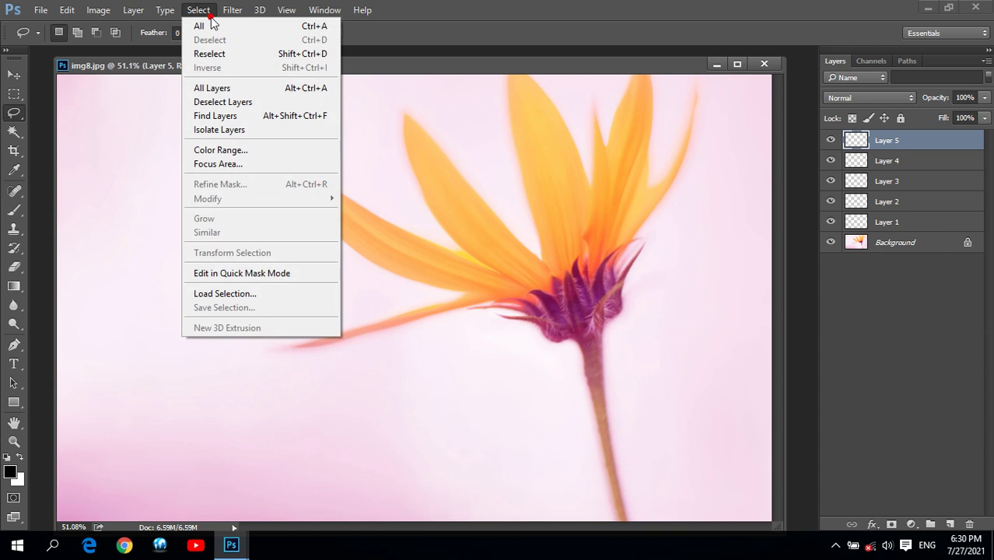
{"action": "left_click", "coordinate": [209, 131]}
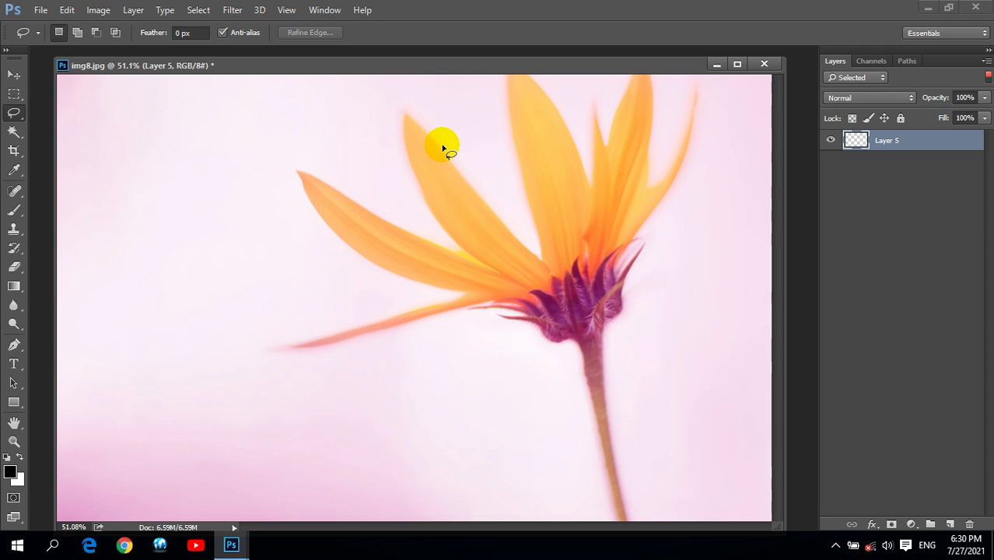
Step: Toggle the Layers panel filter switch, leaving it off so Layers 1–5 and Background show
{"action": "left_click", "coordinate": [988, 77]}
{"action": "left_click", "coordinate": [989, 76]}
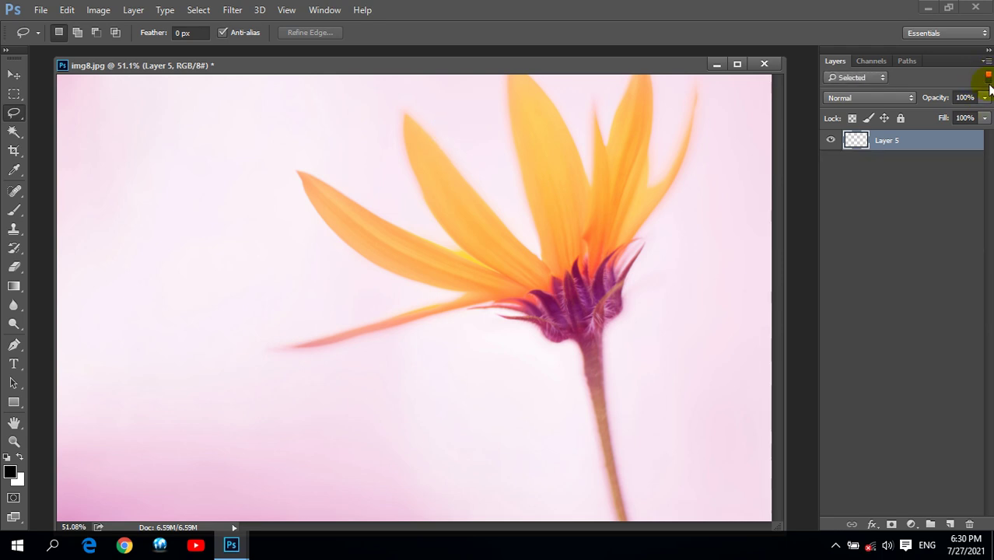
{"action": "left_click", "coordinate": [988, 77]}
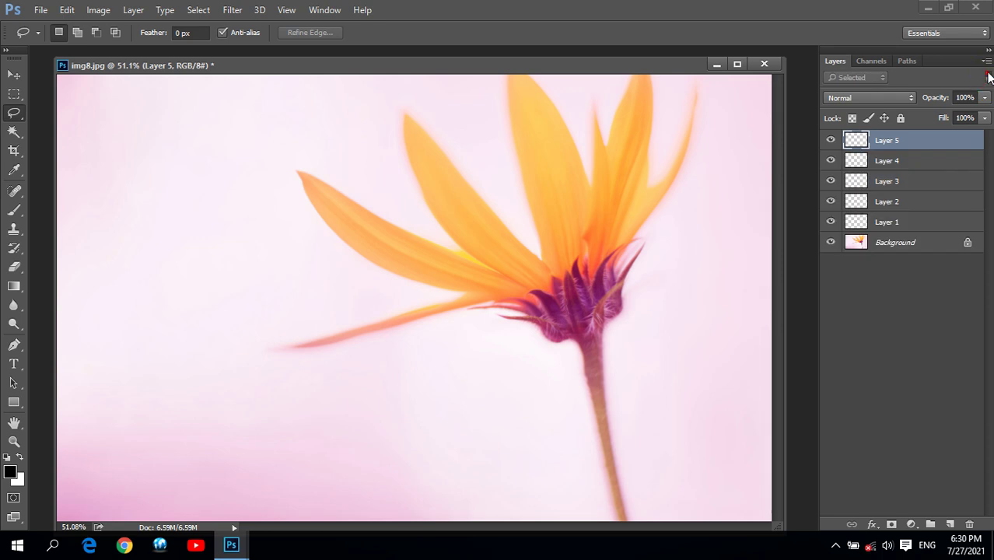
{"action": "left_click", "coordinate": [989, 76]}
{"action": "left_click", "coordinate": [989, 76]}
{"action": "left_click", "coordinate": [989, 76]}
{"action": "left_click", "coordinate": [989, 77]}
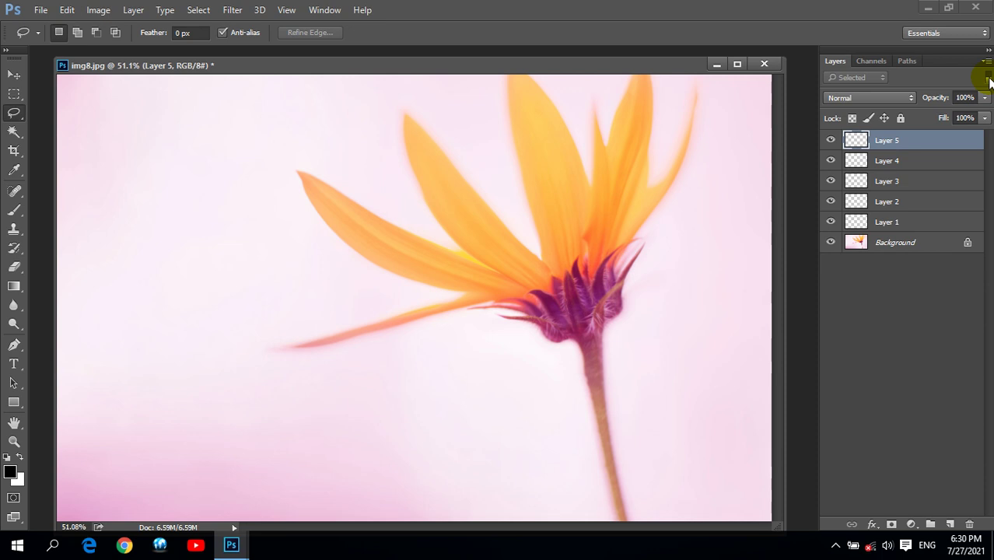
{"action": "left_click", "coordinate": [989, 78]}
{"action": "left_click", "coordinate": [989, 78]}
{"action": "left_click", "coordinate": [989, 78]}
{"action": "left_click", "coordinate": [989, 79]}
{"action": "left_click", "coordinate": [197, 9]}
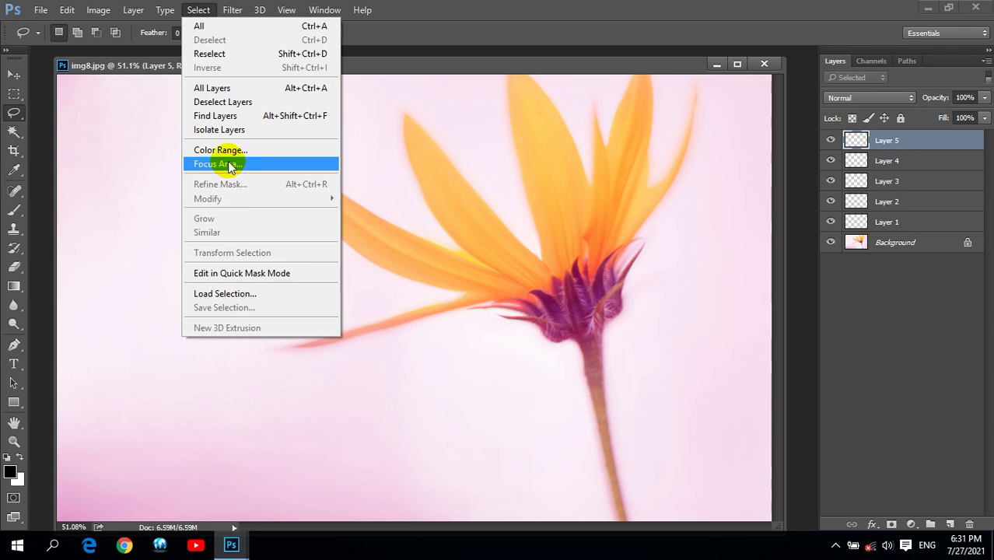
Step: Remove Layers 1 through 5 together from the Layers panel, keeping only the Background layer
{"action": "left_click", "coordinate": [379, 29]}
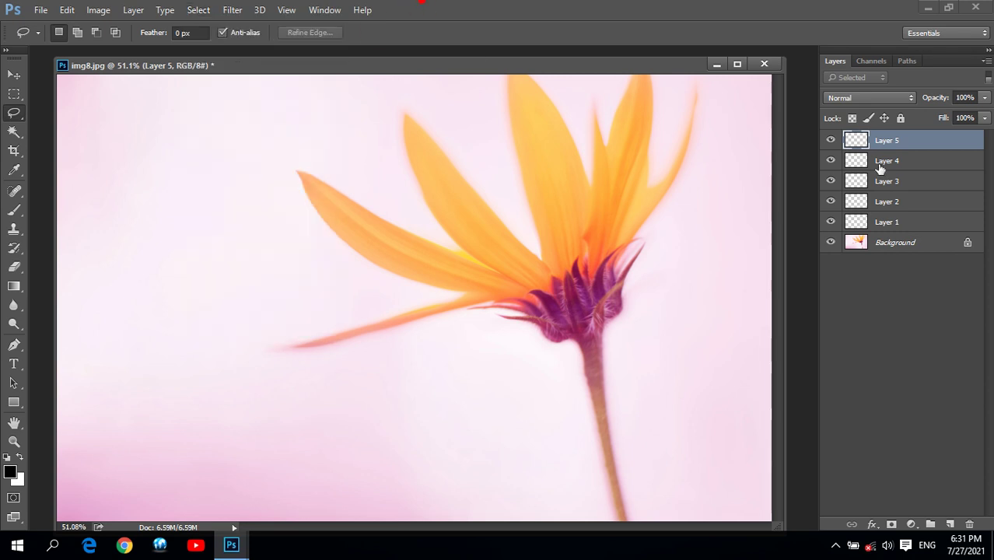
{"action": "left_click", "coordinate": [890, 221], "text": "shift"}
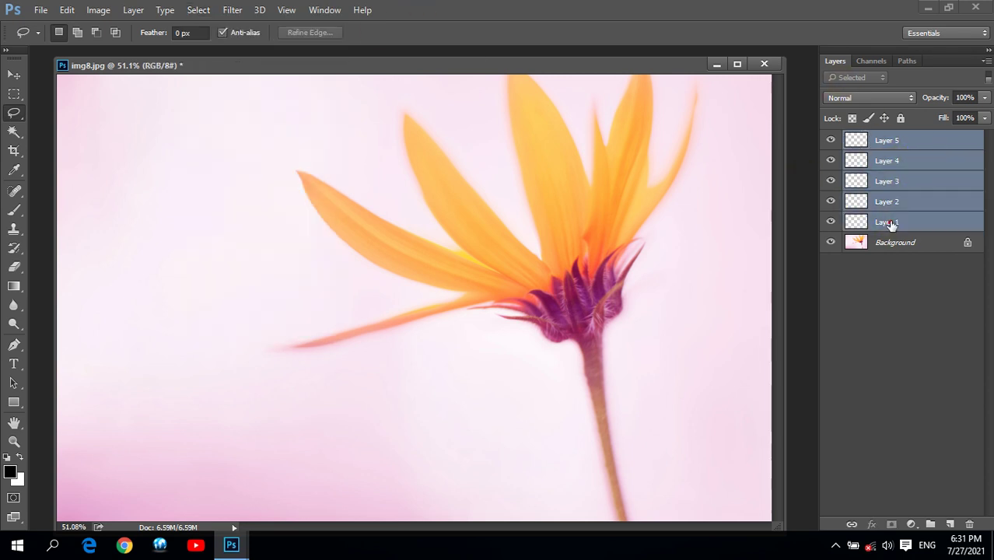
{"action": "left_click_drag", "start_coordinate": [898, 143], "coordinate": [970, 525]}
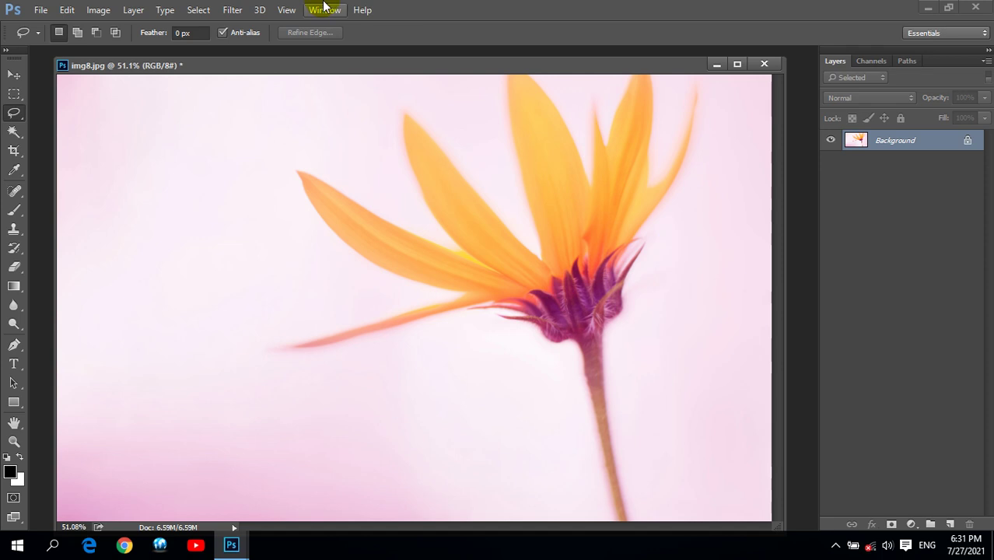
Step: Select the orange petals with Color Range by sampling their colour, then deselect
{"action": "left_click", "coordinate": [207, 12]}
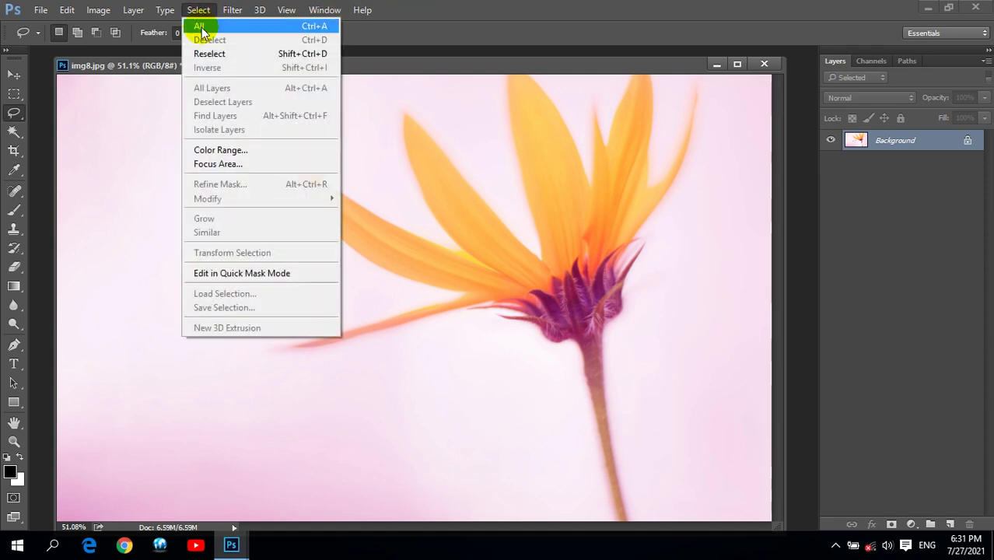
{"action": "left_click", "coordinate": [218, 150]}
{"action": "mouse_move", "coordinate": [500, 83]}
{"action": "left_mouse_down"}
{"action": "mouse_move", "coordinate": [771, 204]}
{"action": "mouse_move", "coordinate": [798, 175]}
{"action": "left_mouse_up"}
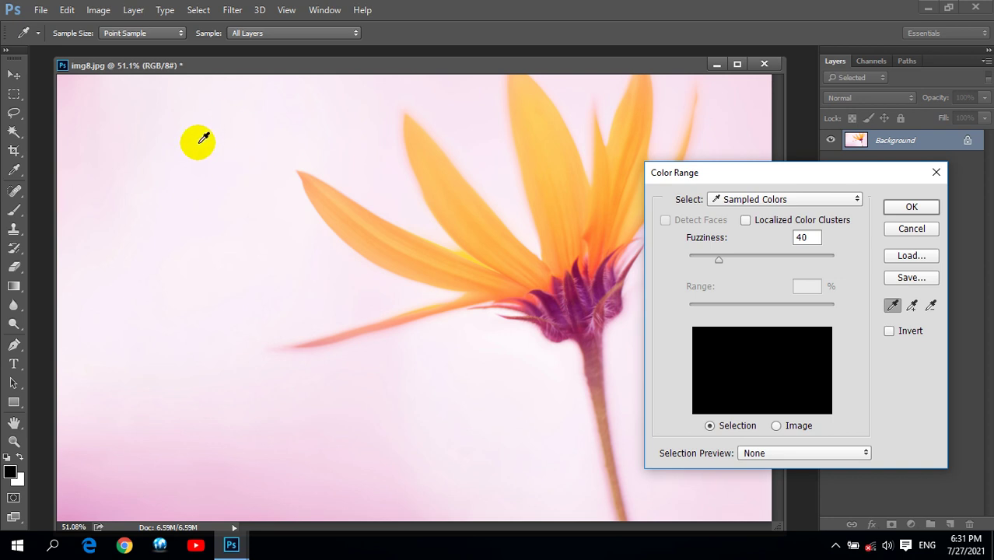
{"action": "left_click", "coordinate": [544, 195]}
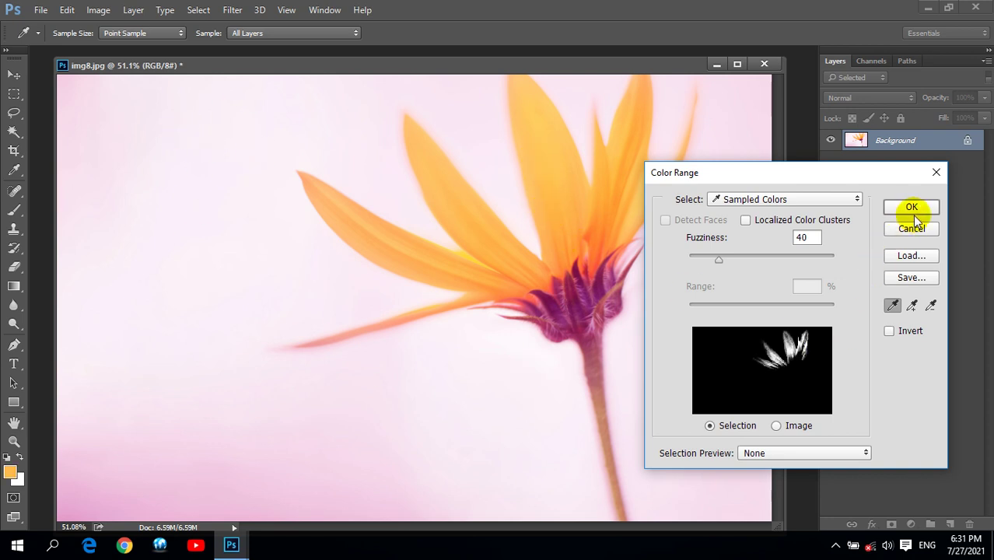
{"action": "left_click", "coordinate": [912, 207]}
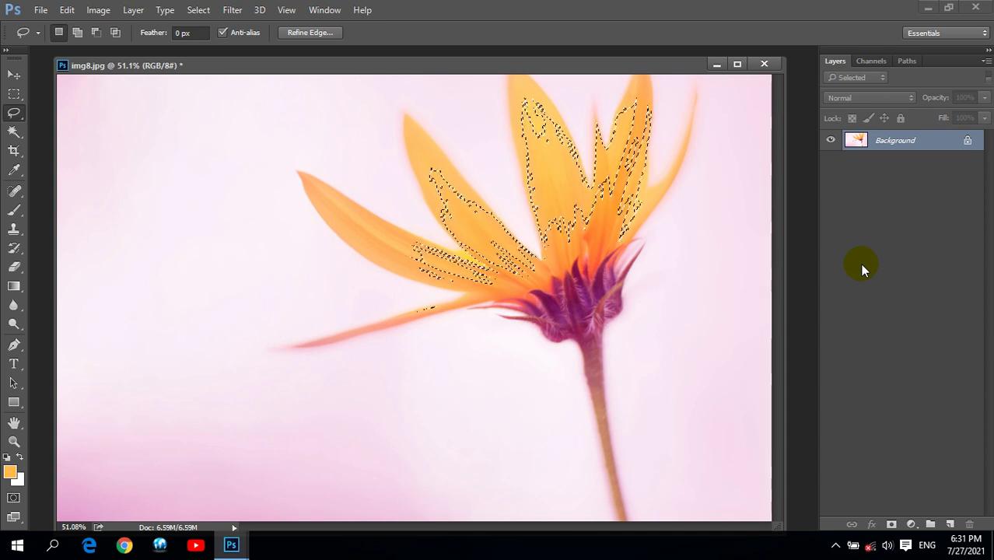
{"action": "key", "text": "ctrl+d"}
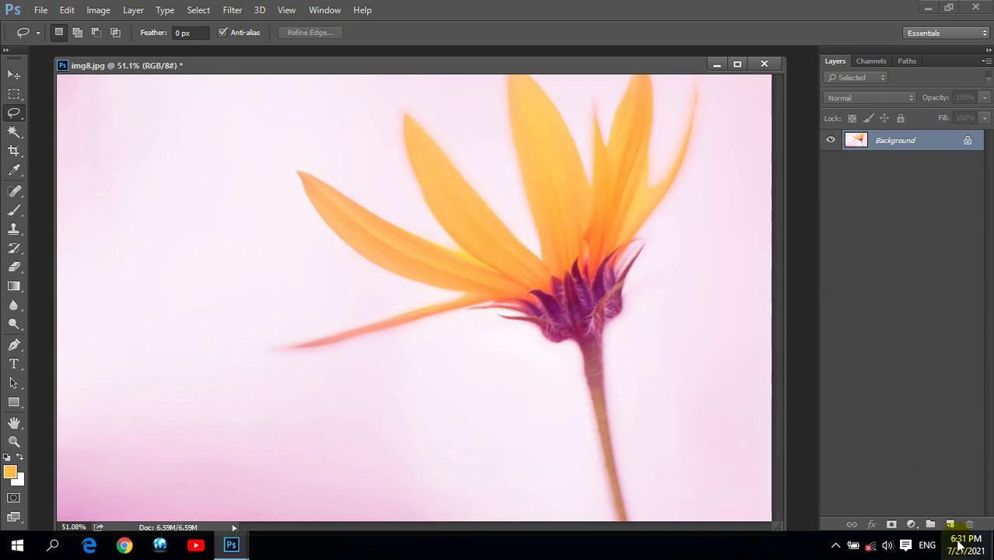
Step: On a new layer, fill a tall rectangle near the left edge with orange and merge it down
{"action": "left_click", "coordinate": [950, 524]}
{"action": "left_click", "coordinate": [16, 94]}
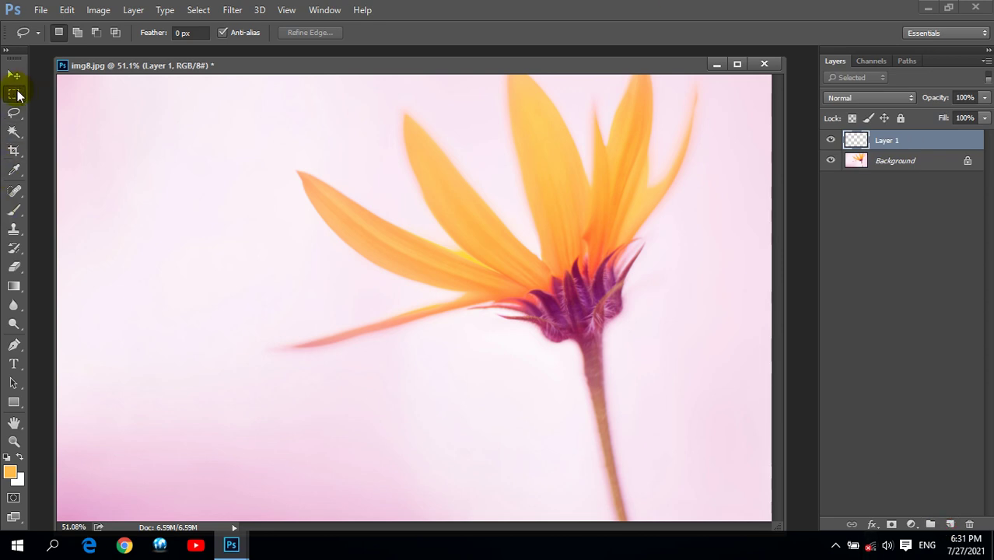
{"action": "mouse_move", "coordinate": [94, 102]}
{"action": "left_mouse_down"}
{"action": "mouse_move", "coordinate": [218, 403]}
{"action": "mouse_move", "coordinate": [230, 497]}
{"action": "left_mouse_up"}
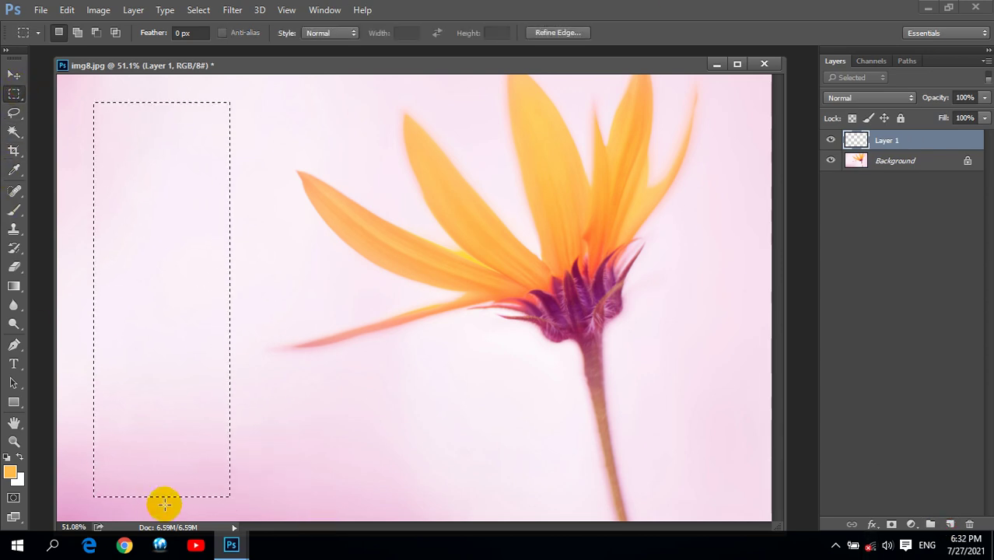
{"action": "key", "text": "alt+BackSpace"}
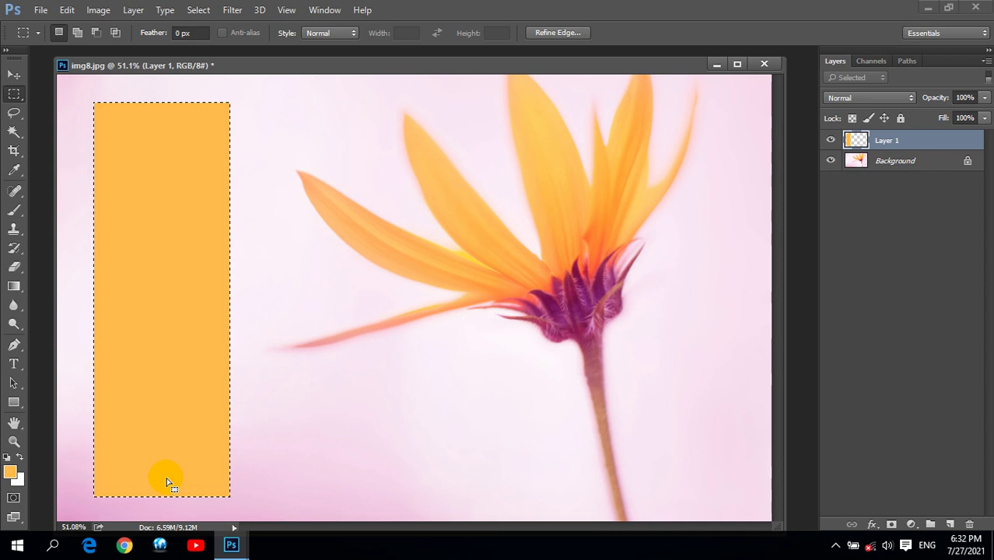
{"action": "key", "text": "ctrl+d"}
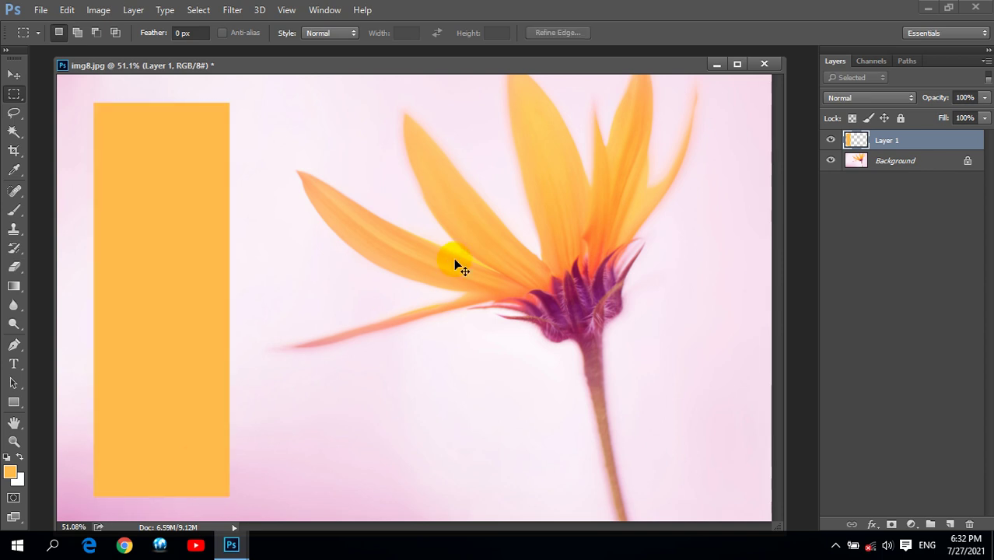
{"action": "key", "text": "ctrl+e"}
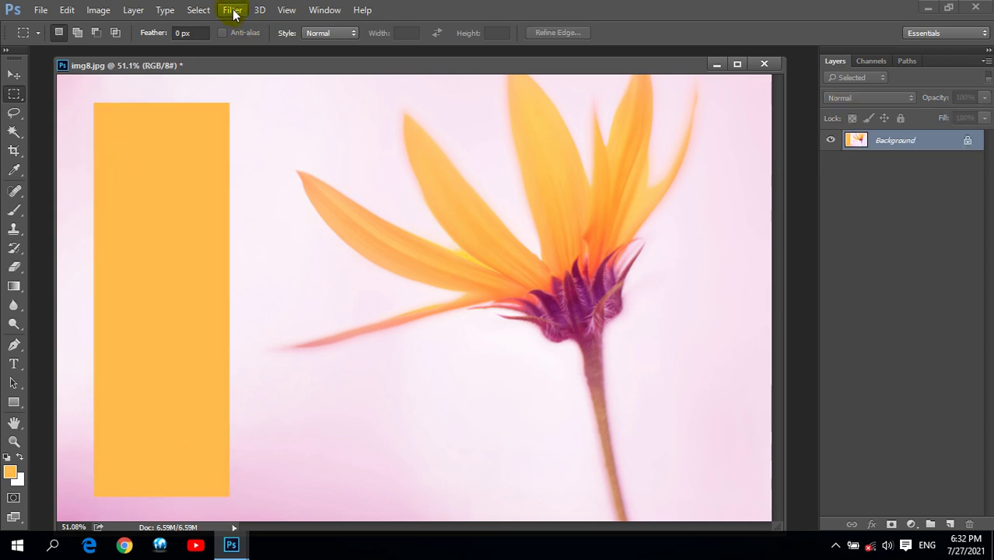
{"action": "left_click", "coordinate": [233, 11]}
Step: Select the orange rectangle and petals with Color Range, then drop the selection
{"action": "left_click", "coordinate": [240, 148]}
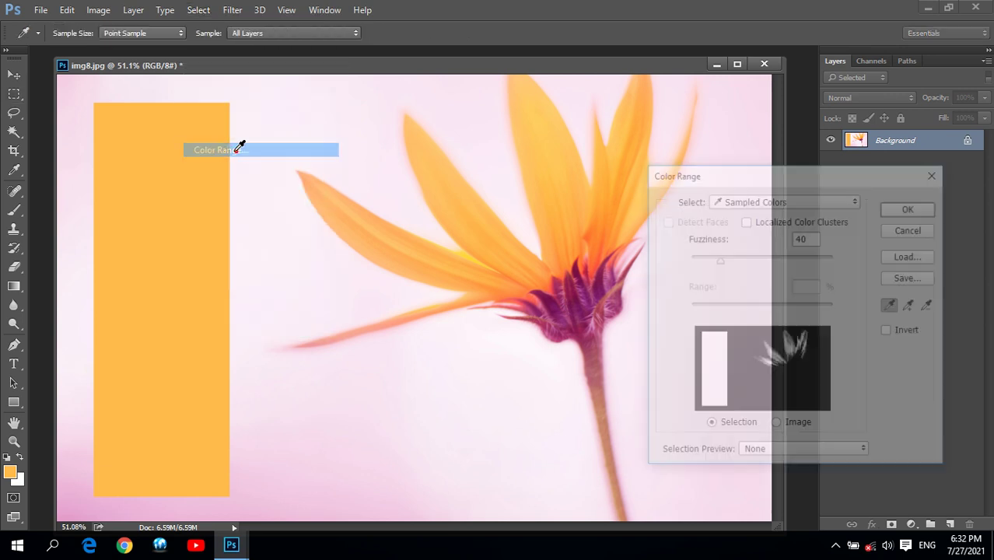
{"action": "left_click", "coordinate": [907, 208]}
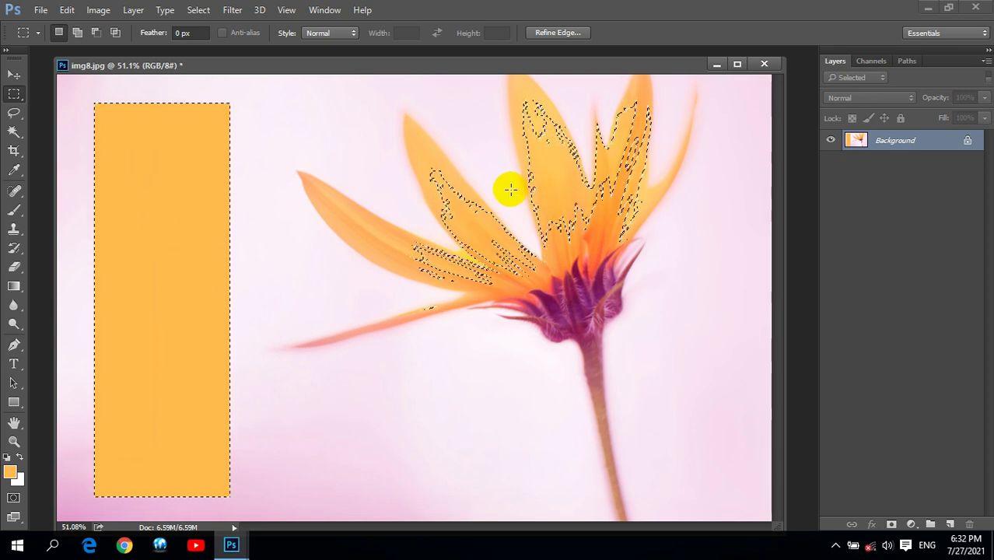
{"action": "left_click", "coordinate": [579, 200]}
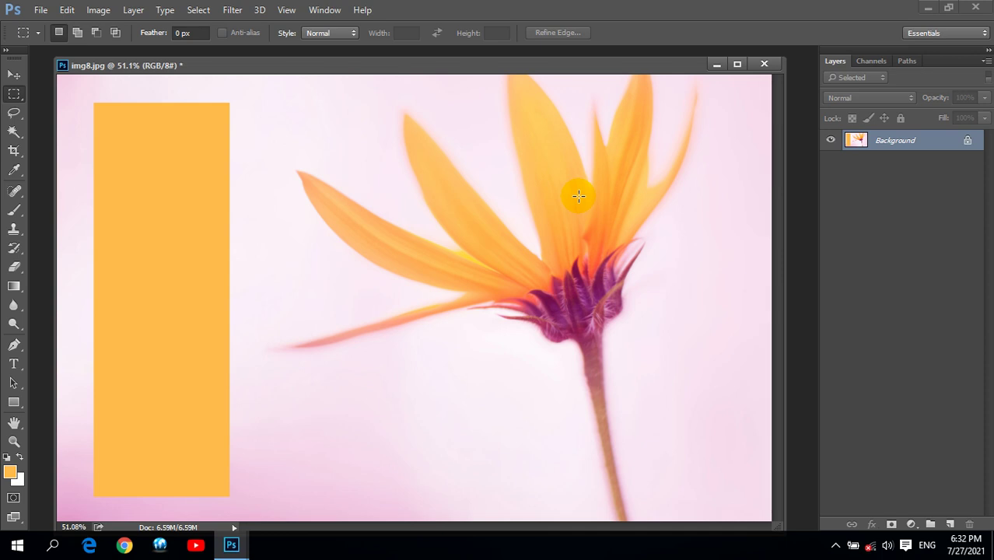
{"action": "left_click", "coordinate": [197, 9]}
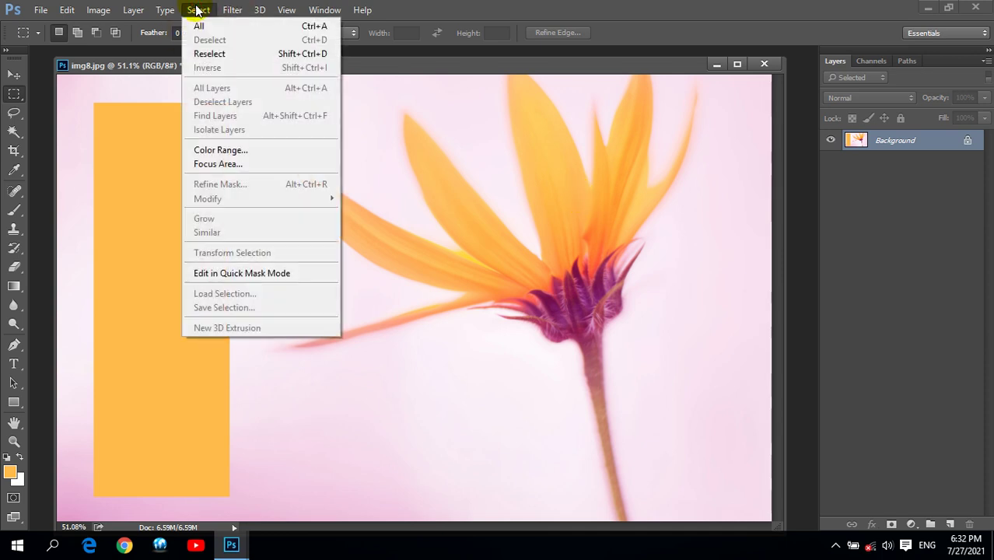
{"action": "left_click", "coordinate": [222, 164]}
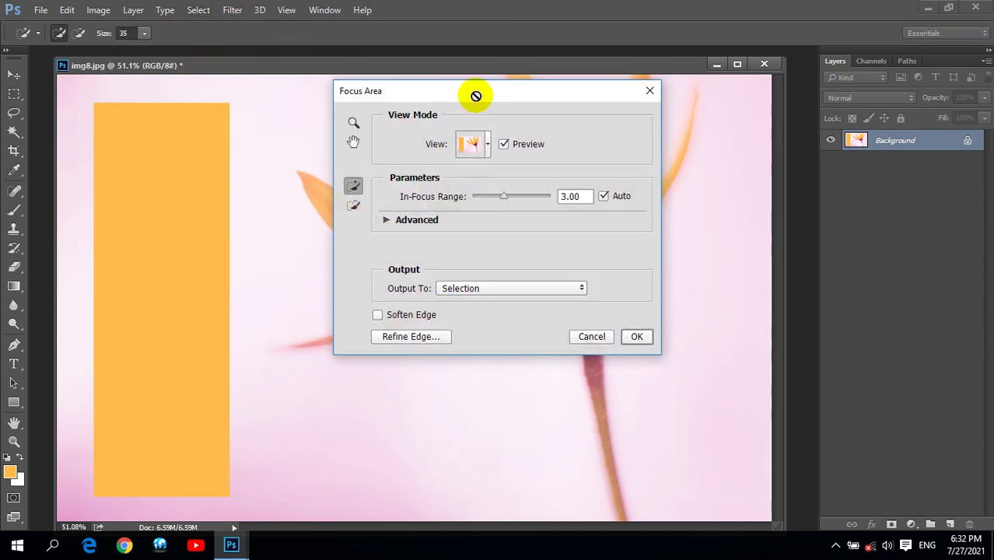
{"action": "left_click", "coordinate": [650, 91]}
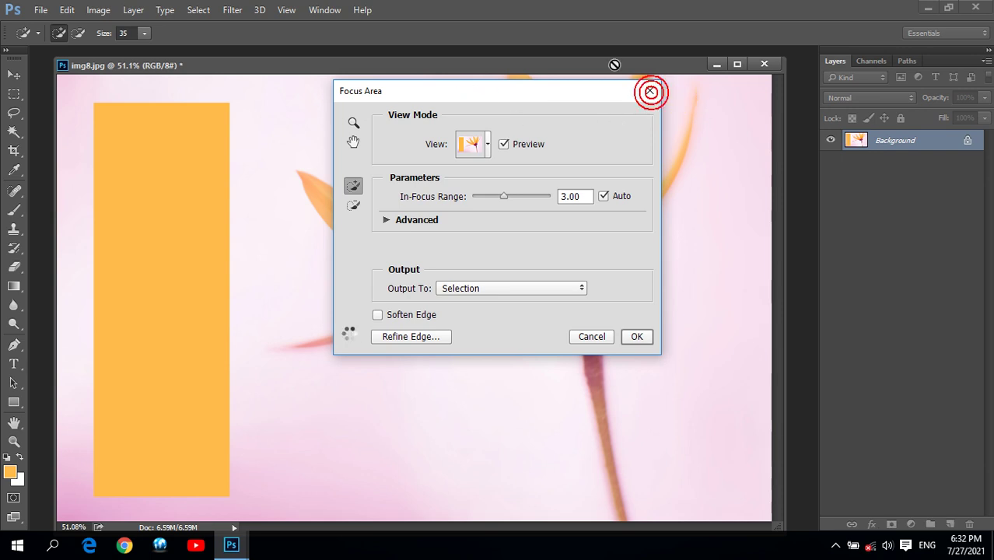
{"action": "left_click", "coordinate": [650, 91]}
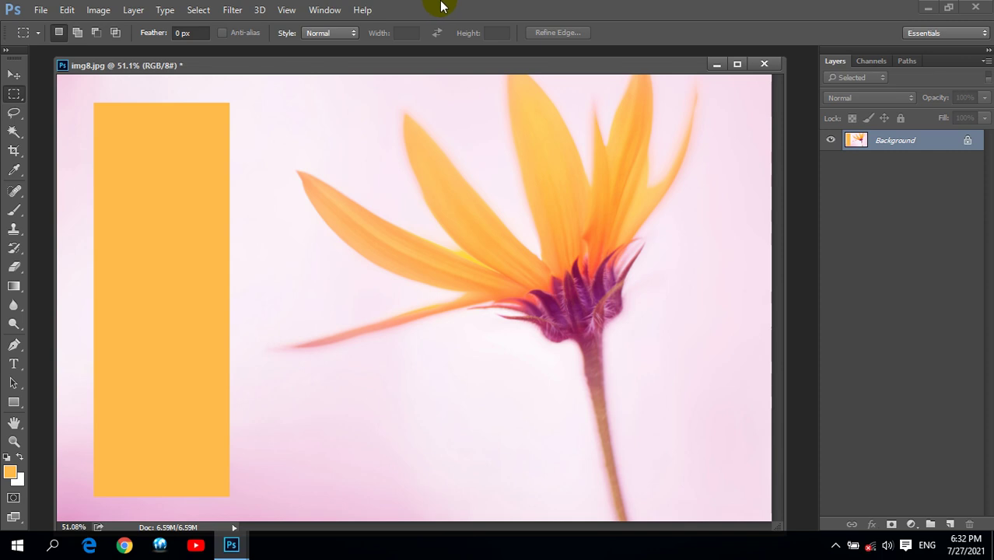
{"action": "mouse_move", "coordinate": [622, 67]}
{"action": "left_mouse_down"}
{"action": "mouse_move", "coordinate": [611, 62]}
{"action": "mouse_move", "coordinate": [621, 80]}
{"action": "mouse_move", "coordinate": [616, 62]}
{"action": "left_mouse_up"}
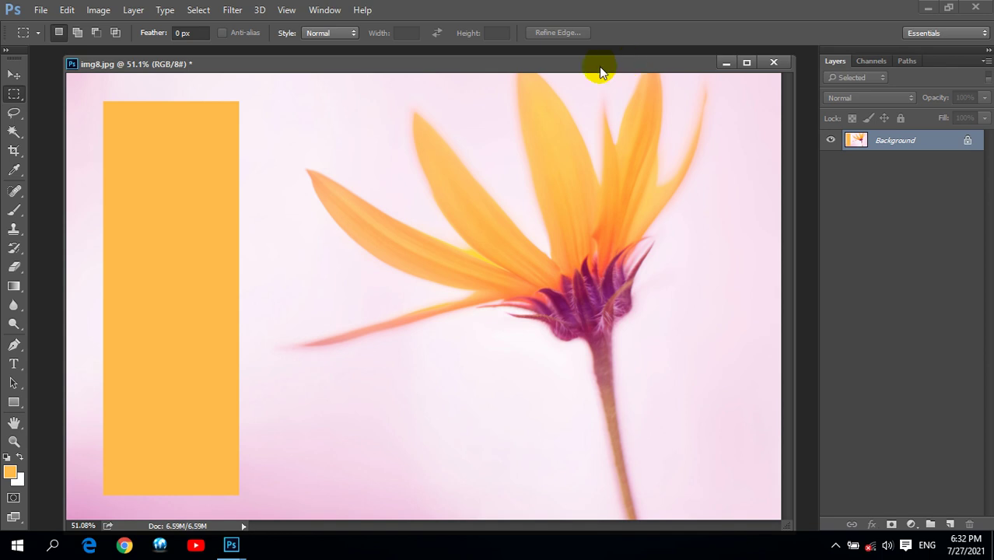
Step: Browse the Select menu twice without choosing anything, then switch to the Move tool (V)
{"action": "left_click_drag", "start_coordinate": [200, 67], "coordinate": [196, 67]}
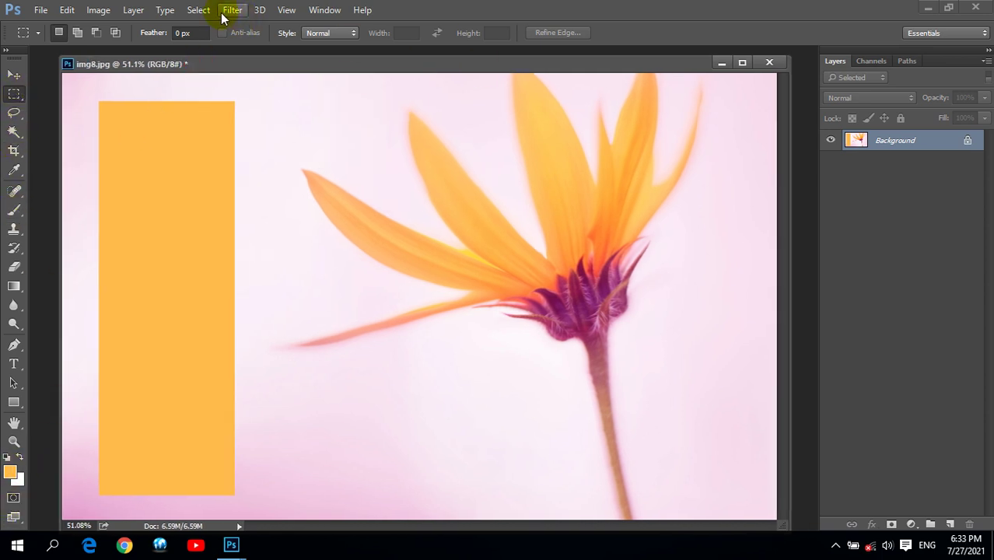
{"action": "left_click", "coordinate": [198, 9]}
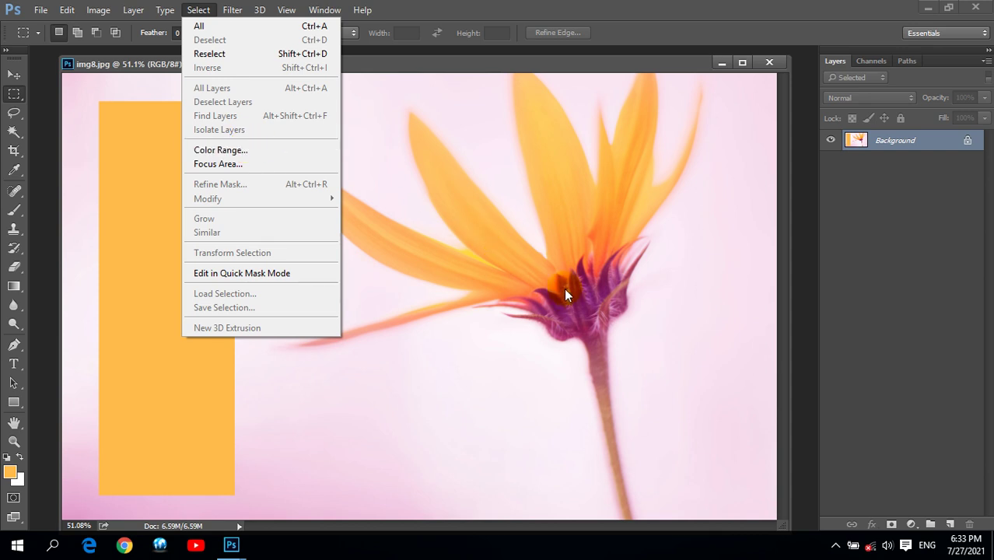
{"action": "left_click", "coordinate": [502, 69]}
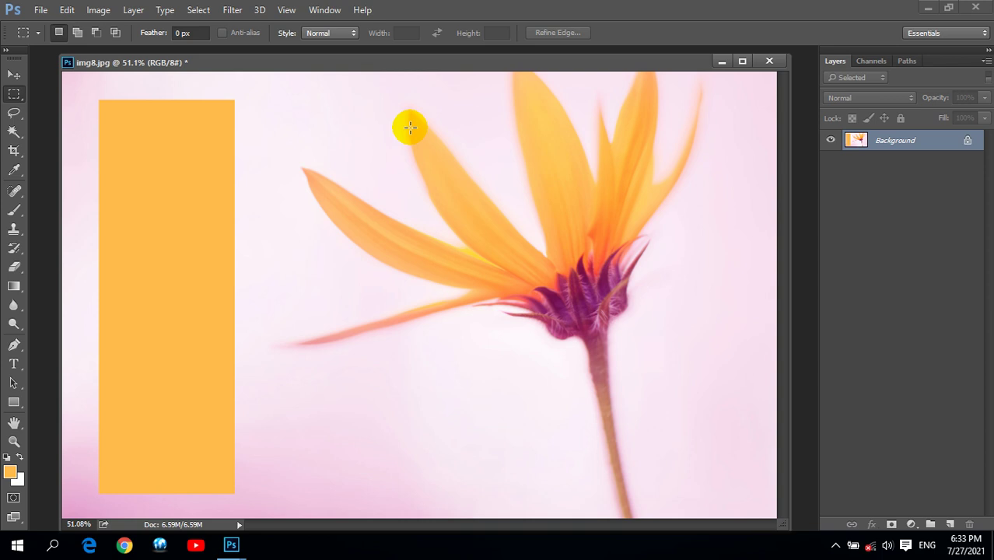
{"action": "left_click", "coordinate": [198, 9]}
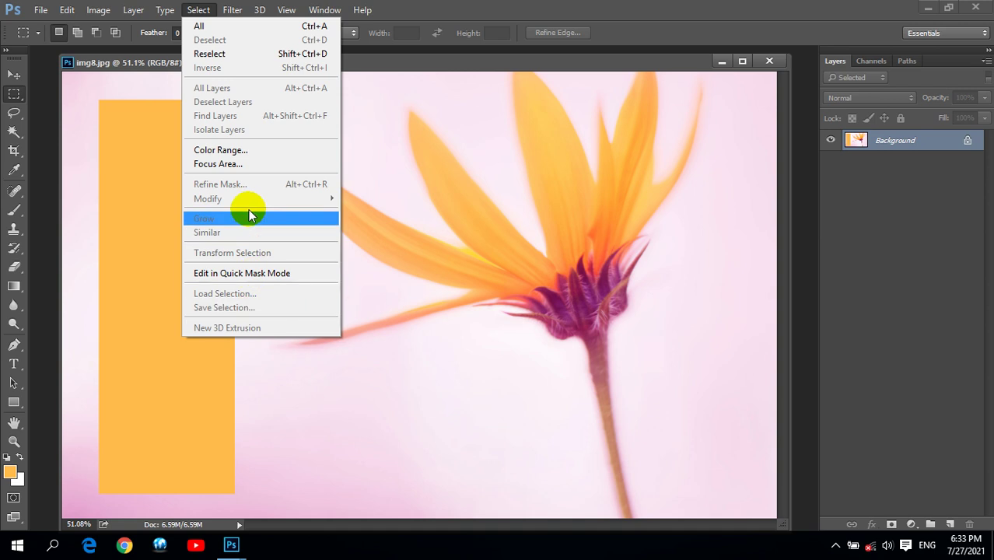
{"action": "left_click", "coordinate": [573, 6]}
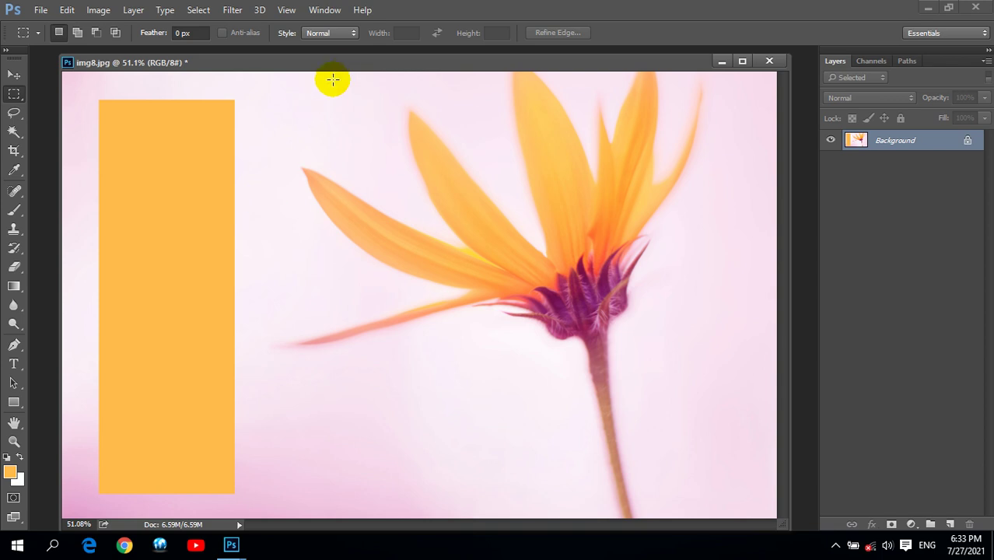
{"action": "key", "text": "v"}
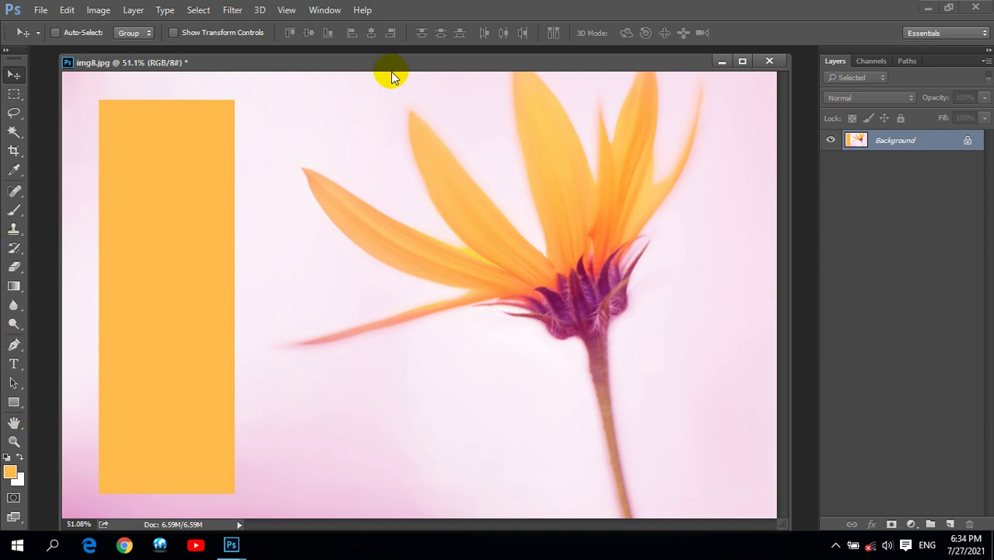
{"action": "left_click_drag", "start_coordinate": [413, 67], "coordinate": [417, 69]}
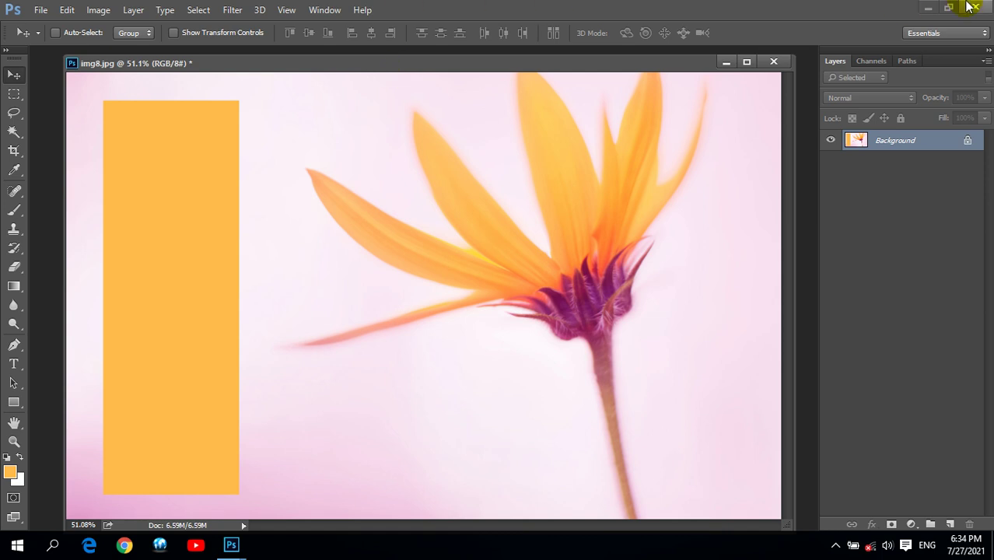
{"action": "left_click", "coordinate": [927, 7]}
{"action": "right_click", "coordinate": [632, 254]}
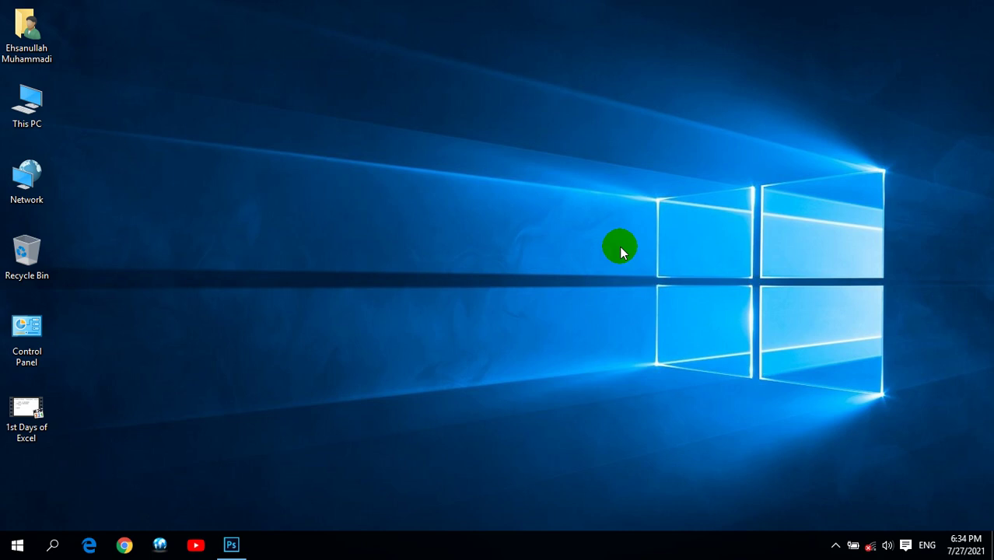
{"action": "left_click", "coordinate": [231, 545]}
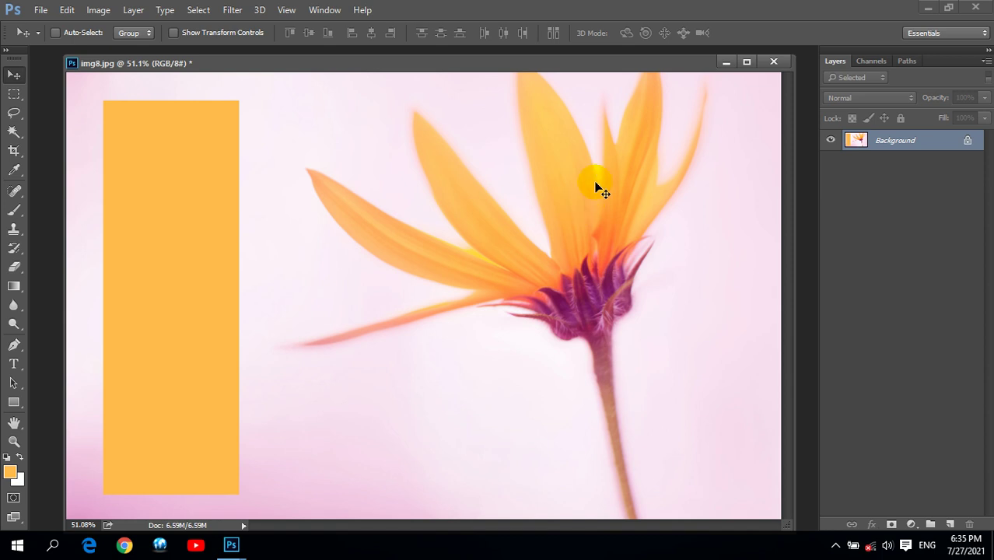
Step: Close img8.jpg without saving, quit Photoshop, and refresh the desktop
{"action": "left_click_drag", "start_coordinate": [513, 62], "coordinate": [580, 73]}
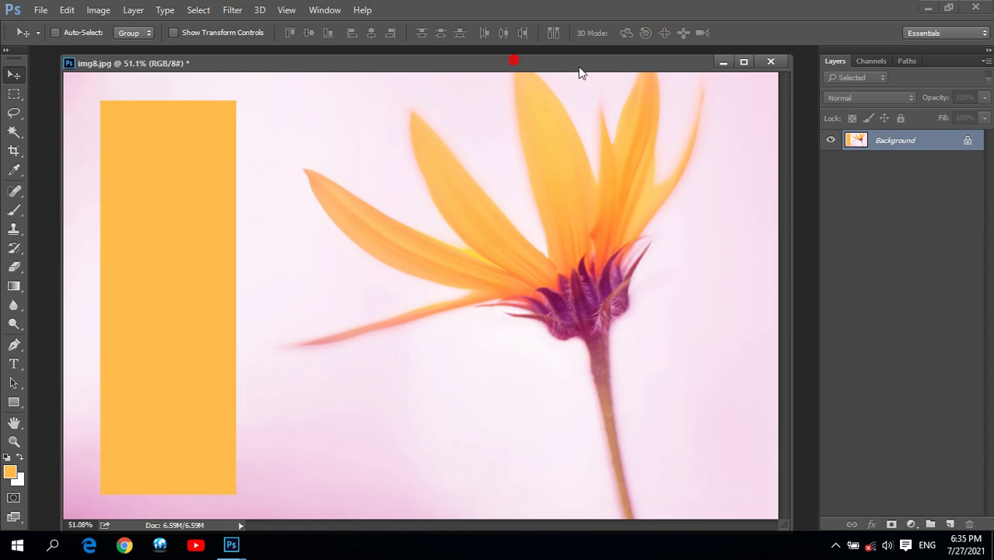
{"action": "left_click", "coordinate": [770, 61]}
{"action": "left_click", "coordinate": [510, 217]}
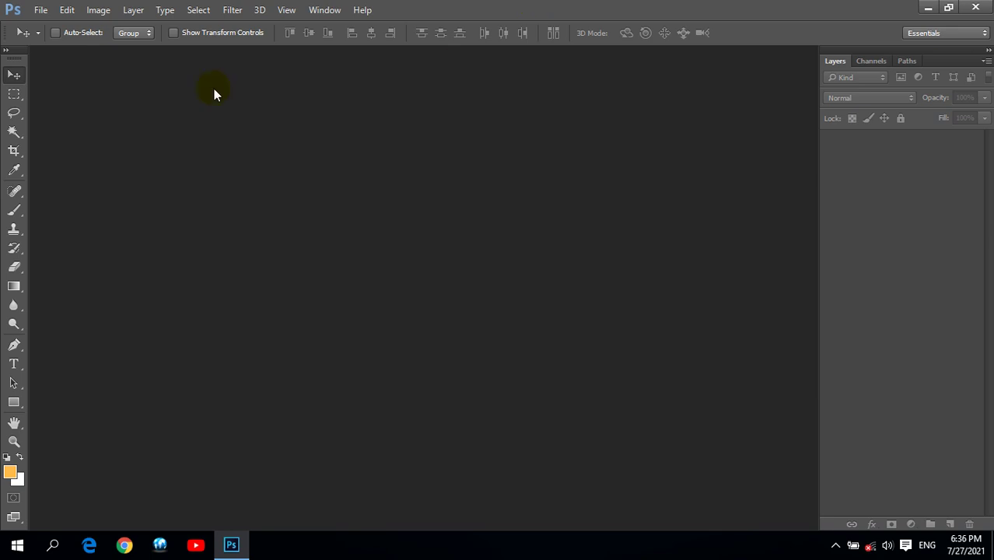
{"action": "left_click", "coordinate": [990, 8]}
{"action": "right_click", "coordinate": [411, 152]}
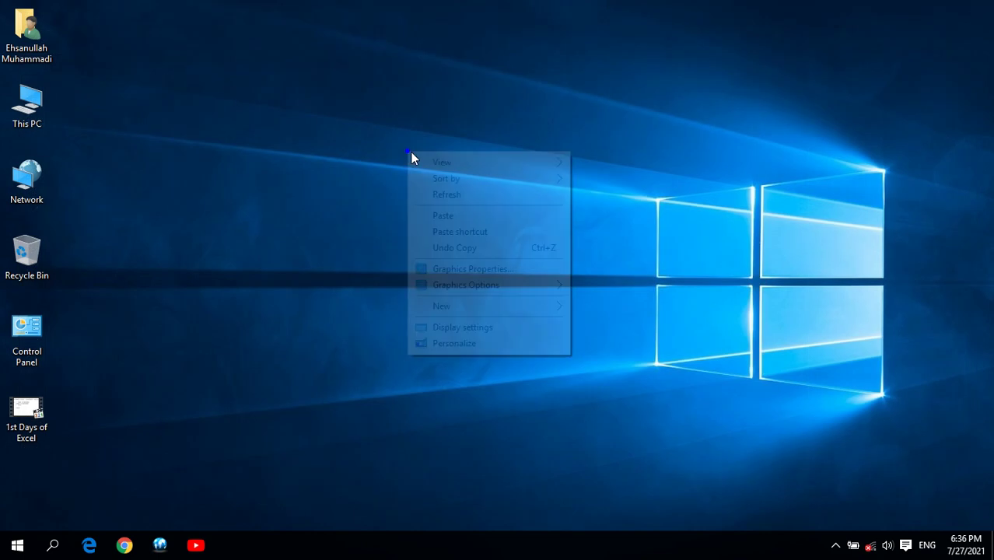